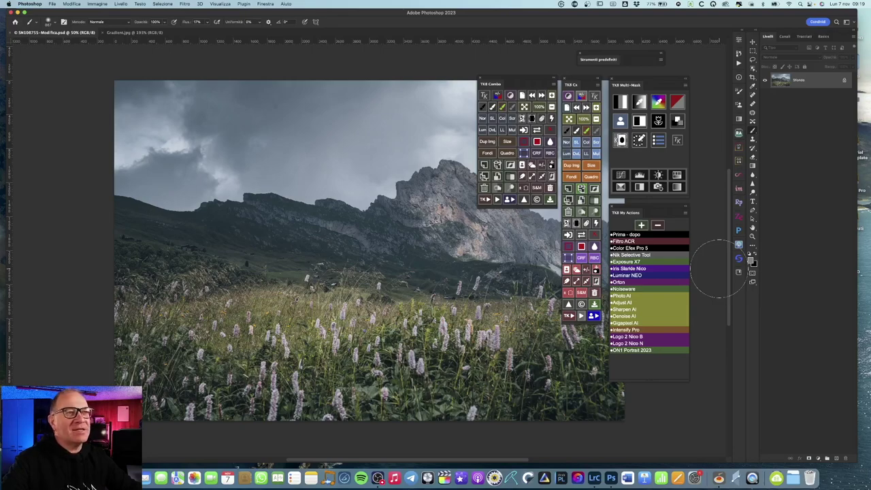
Dock the TK8 Cx, Multi-Mask and My Actions panels on the right and close the floating TK8 Combo
left_click(241, 3)
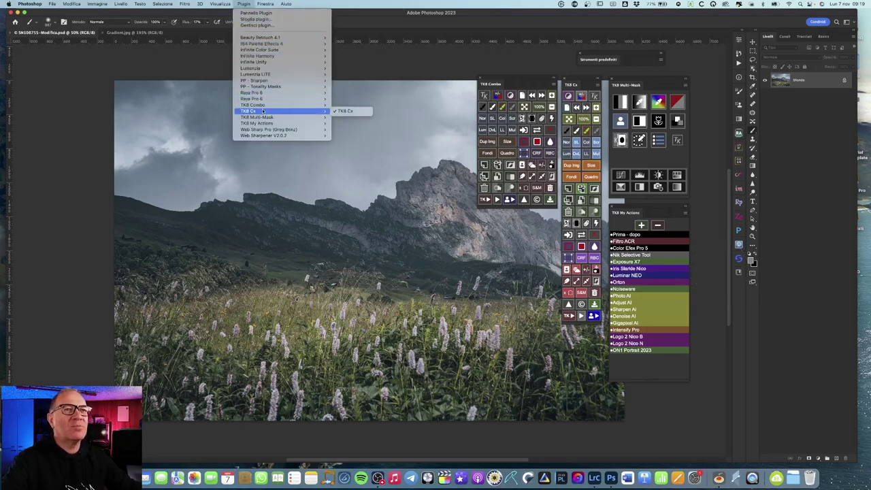
mouse_move(258, 123)
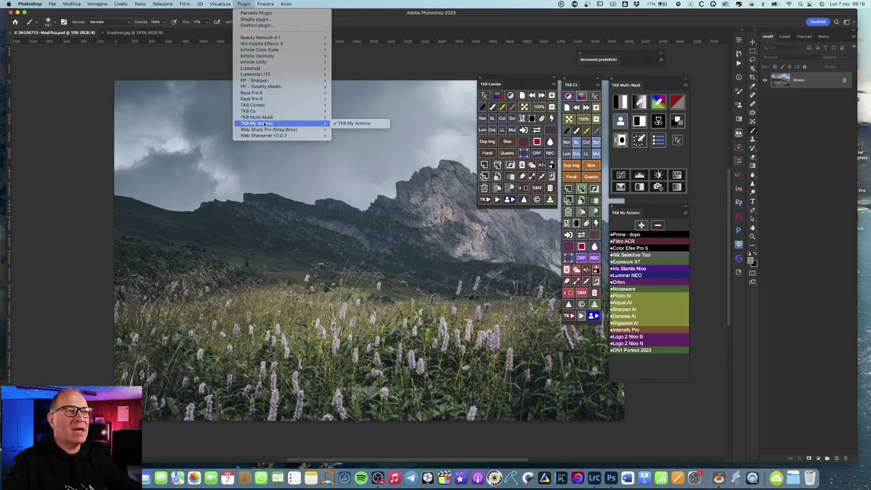
left_click(649, 338)
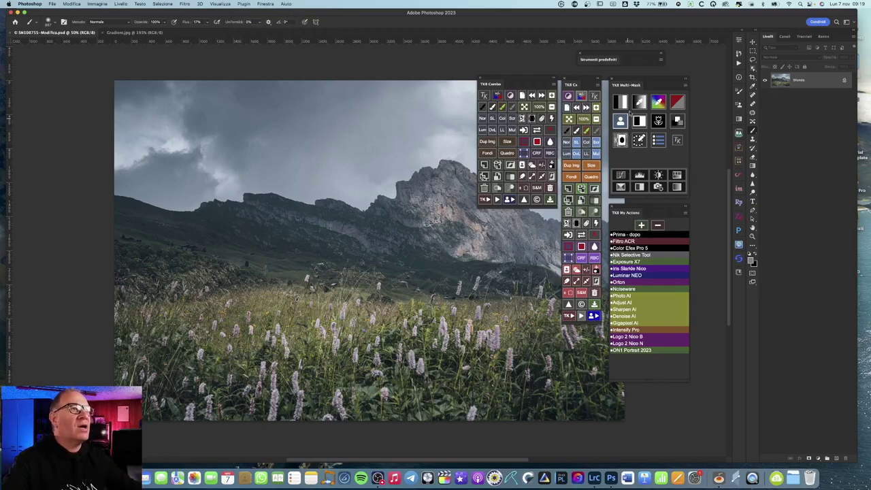
left_click_drag(631, 85, 776, 68)
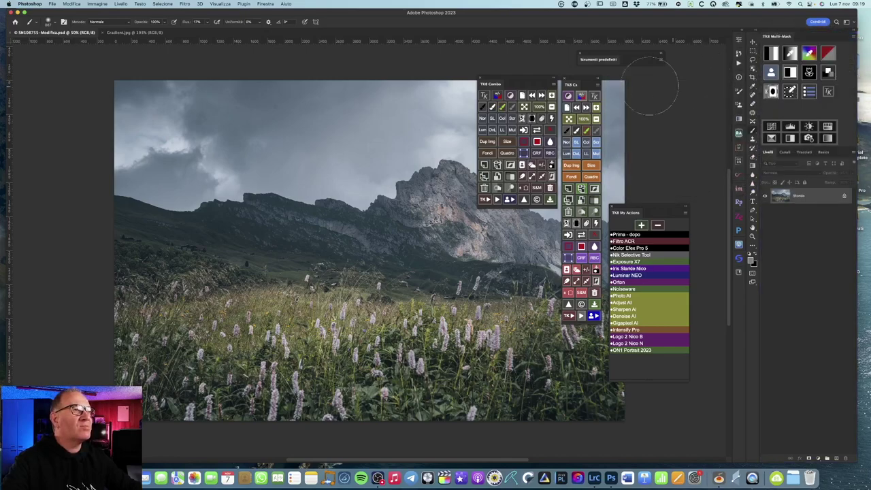
left_click_drag(570, 86, 759, 63)
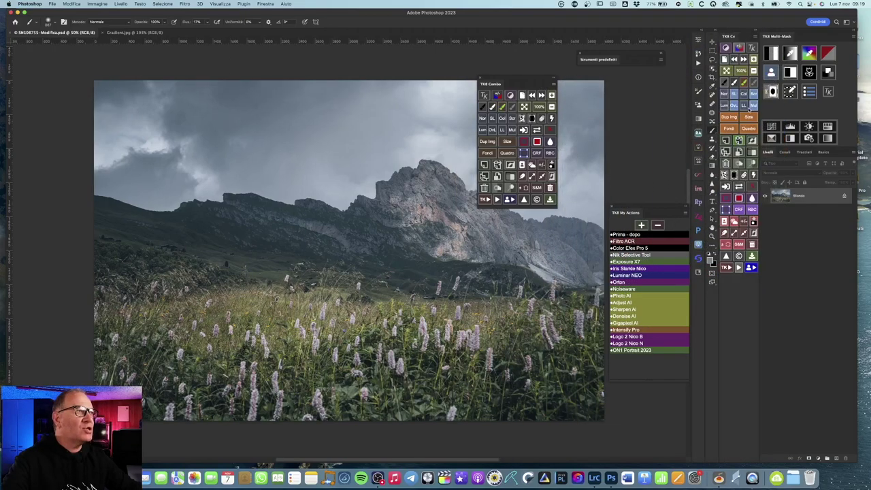
left_click(480, 79)
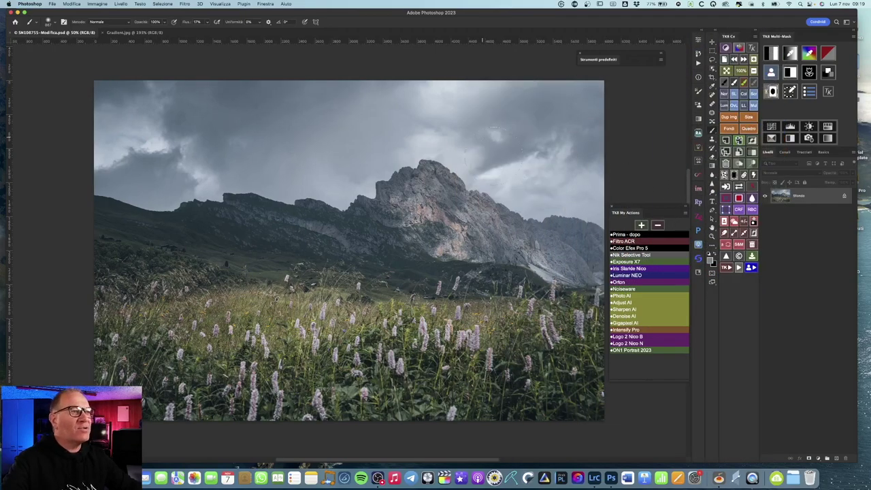
left_click_drag(624, 218, 731, 465)
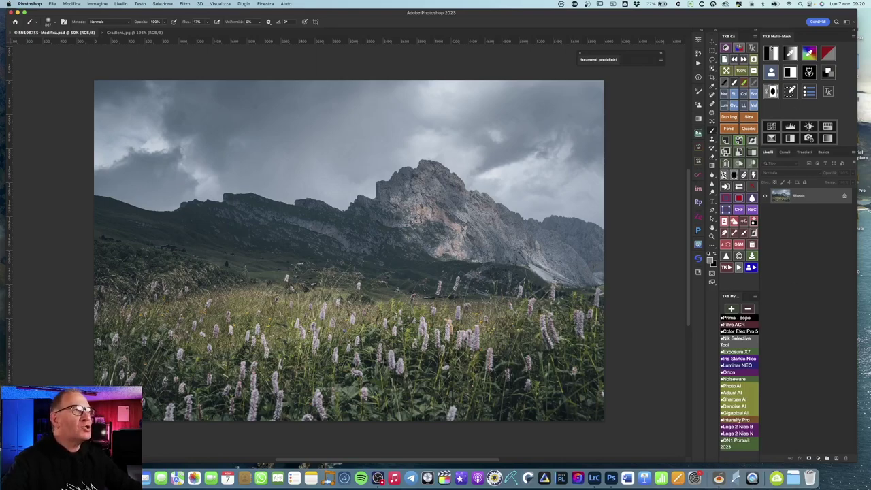
Start a TK8 Multi-Mask session that adds _TK_Modify and _TK_Mask groups with a grayscale preview
left_click(791, 112)
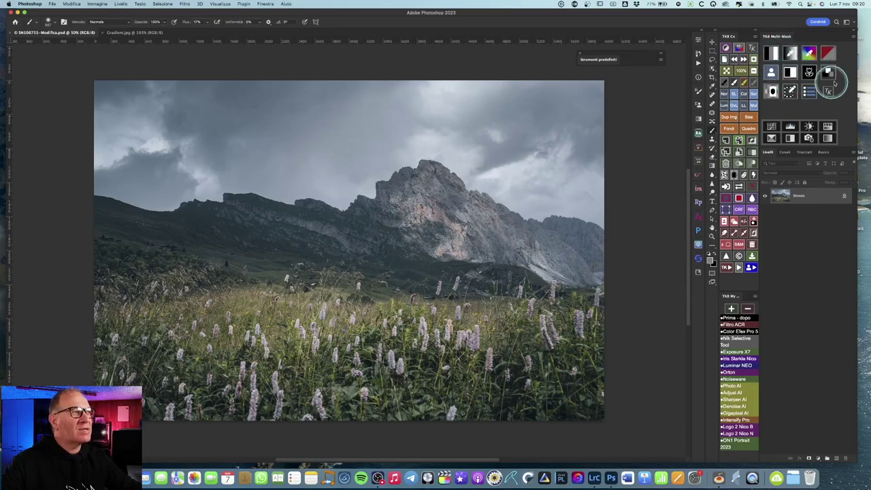
left_click(790, 71)
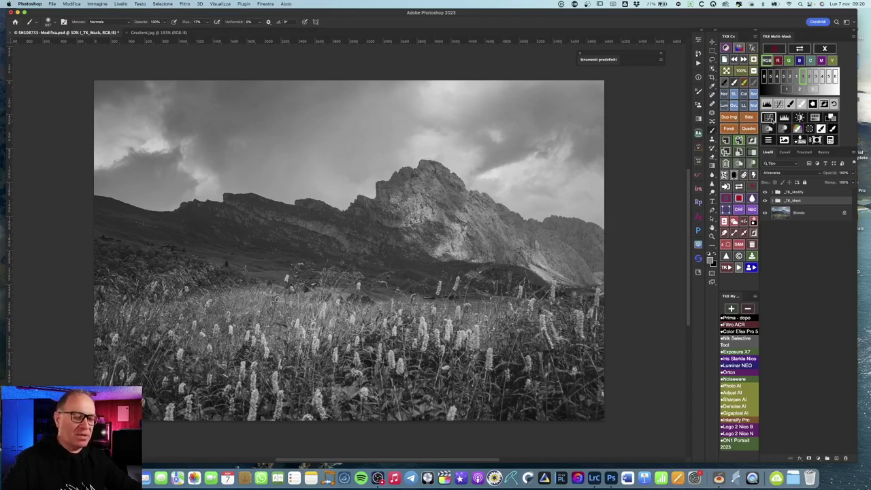
Cancel the TK8 Multi-Mask session, leaving only the colour Sfondo layer
left_click(769, 117)
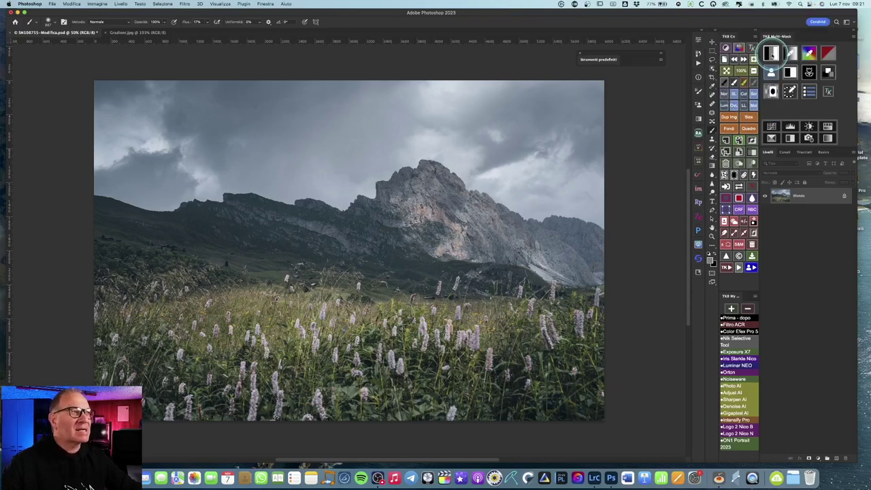
Restart the mask session, preview darks, brights and Levels masks, then return to plain grayscale
left_click(772, 54)
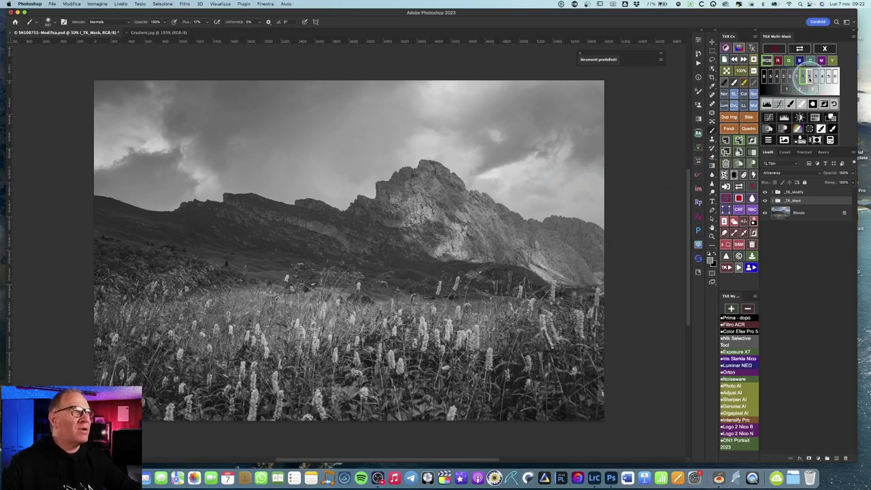
left_click(814, 77)
left_click(821, 77)
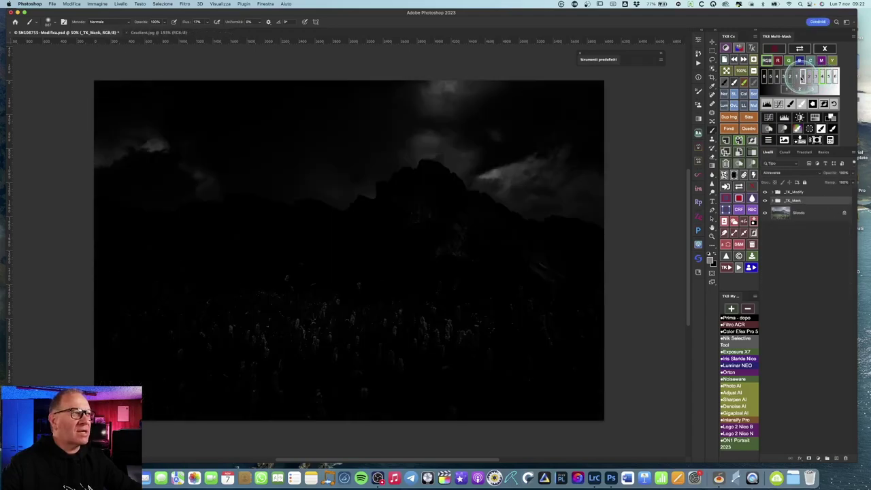
left_click(798, 76)
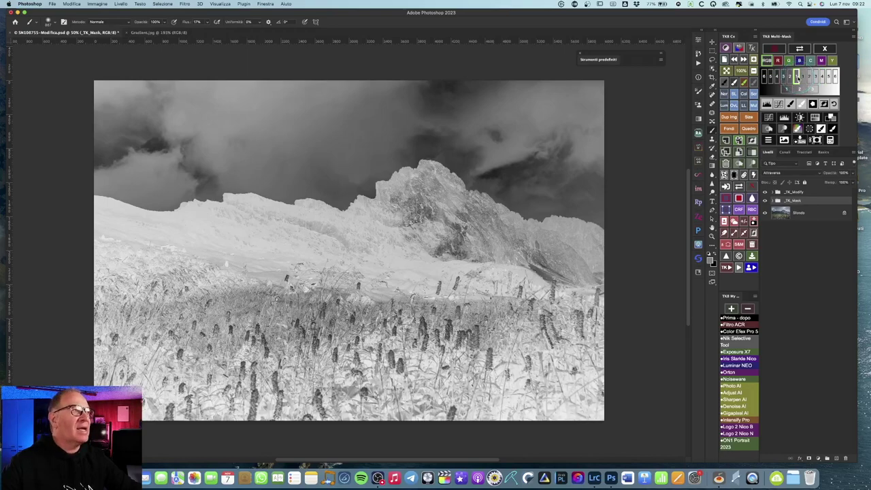
left_click(792, 76)
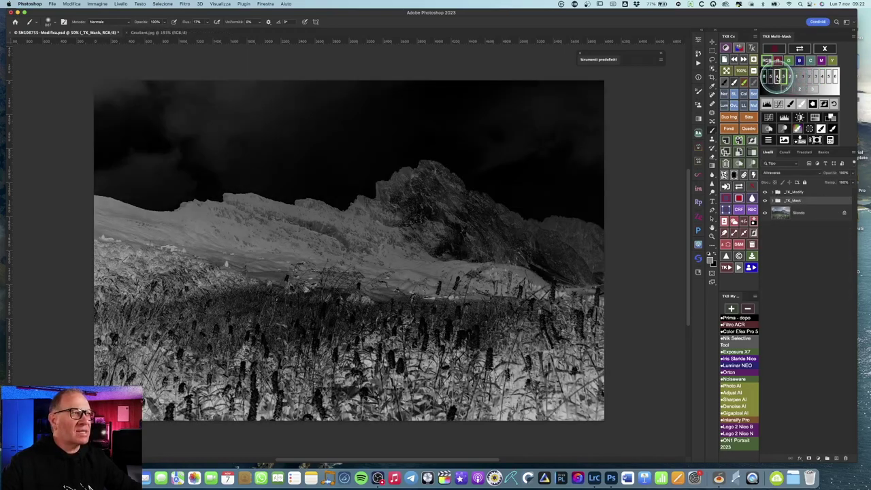
left_click(774, 76)
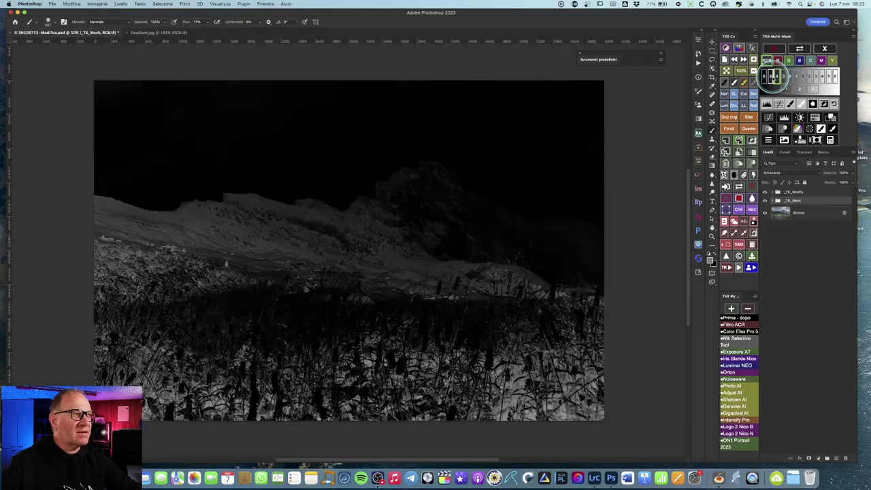
left_click(796, 76)
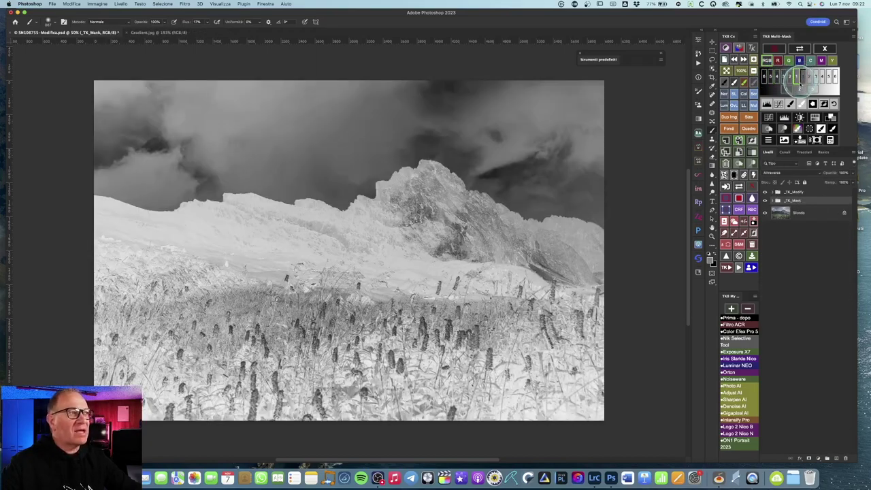
left_click(810, 93)
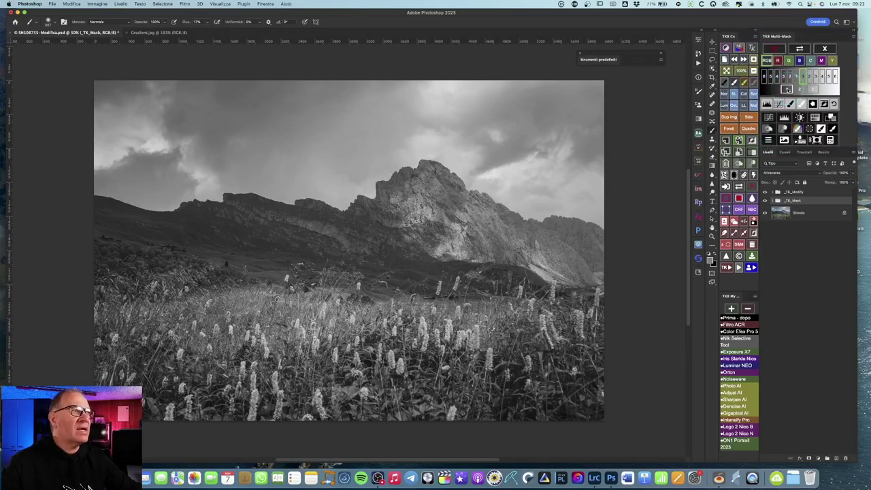
Preview several zone masks, from dark low-contrast to much brighter and back to darker grey
left_click(787, 90)
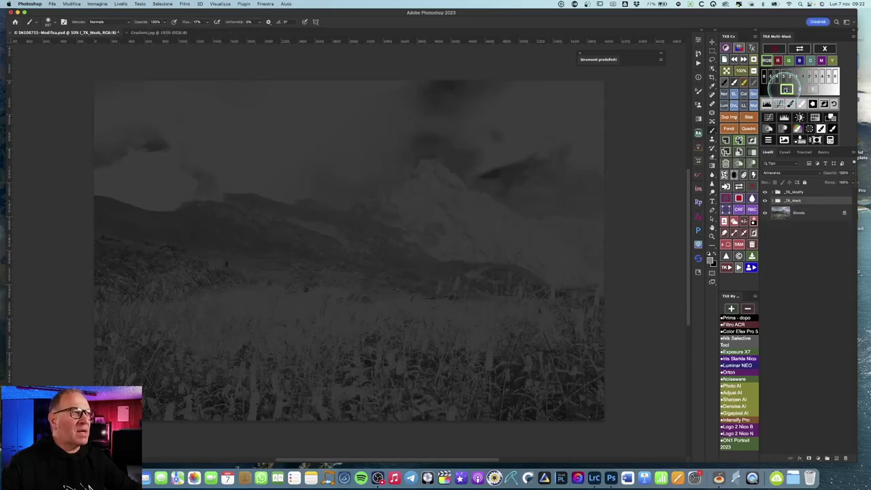
left_click(800, 89)
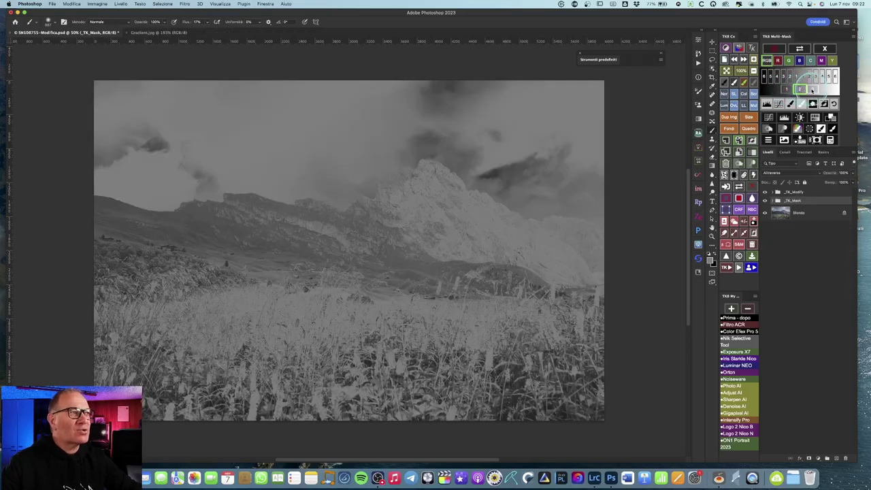
left_click(812, 89)
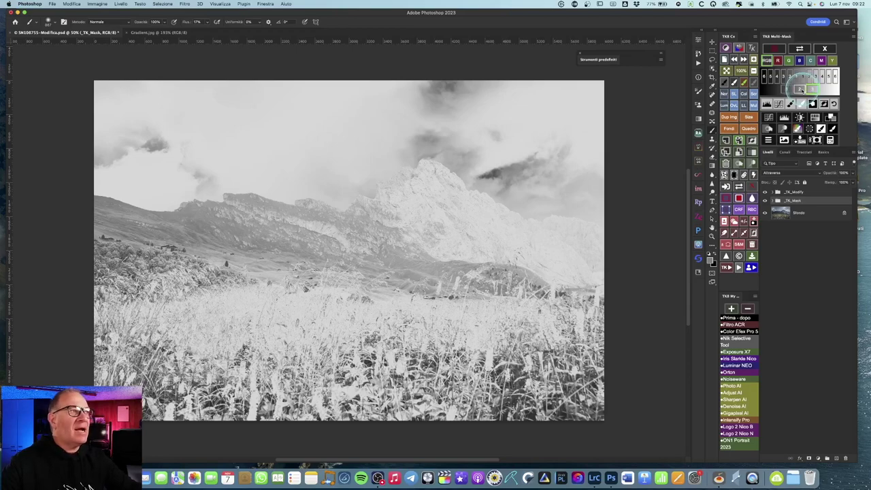
left_click(800, 89)
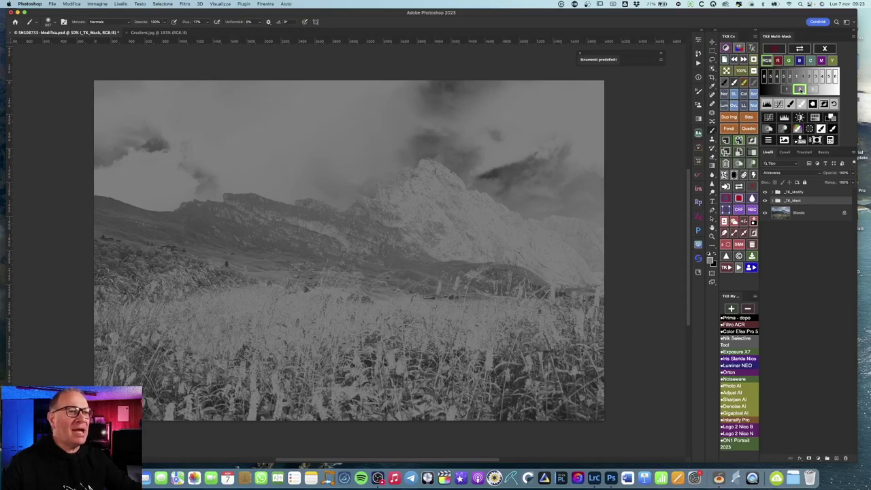
left_click(800, 89)
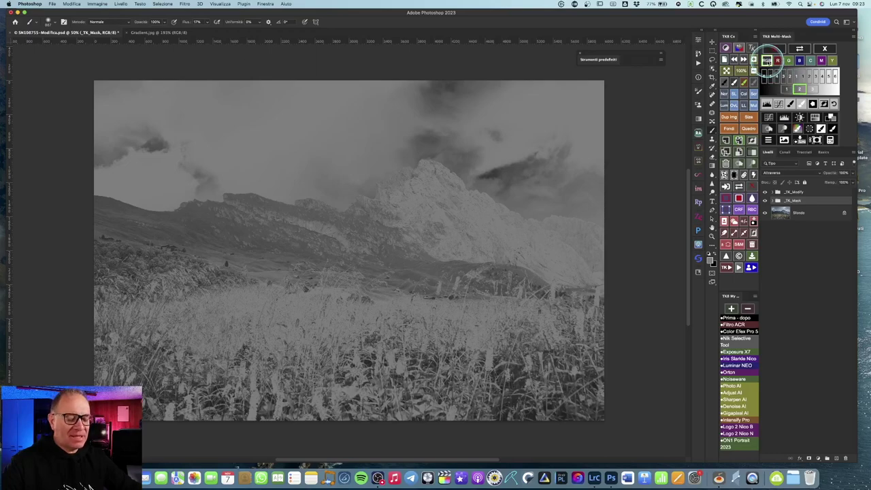
Base the mask on RGB, then on the red channel, showing the contrasty grayscale photo
left_click(767, 61)
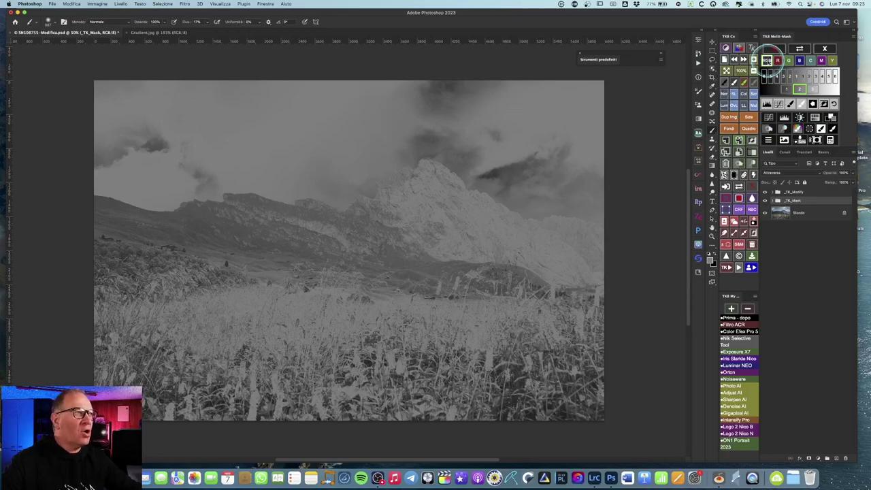
left_click(778, 61)
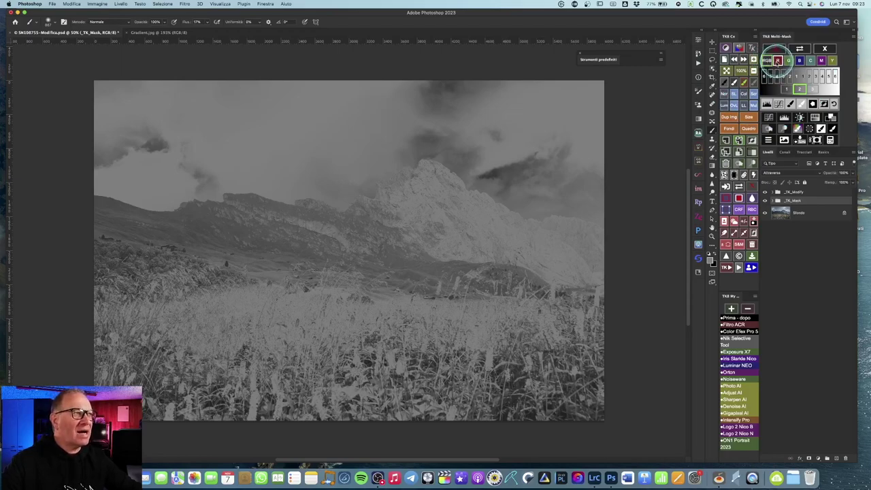
left_click(804, 77)
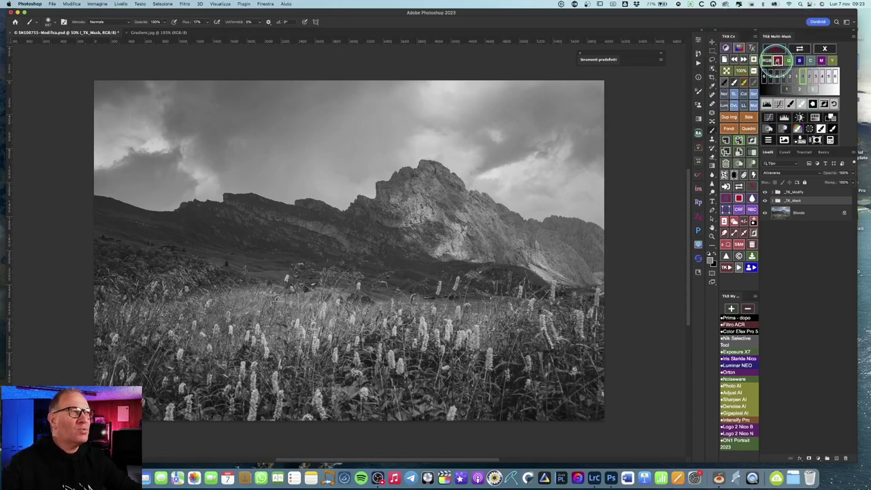
Preview the red, green, blue and cyan channel masks in turn
left_click(778, 60)
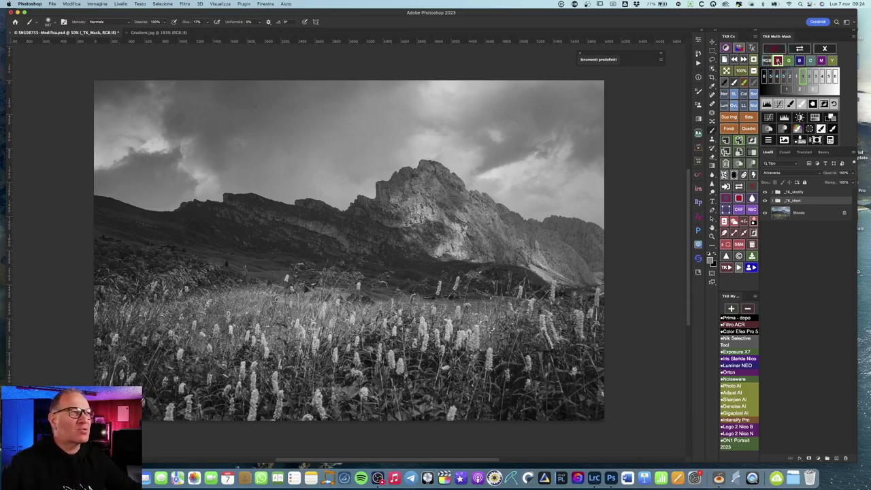
left_click(789, 61)
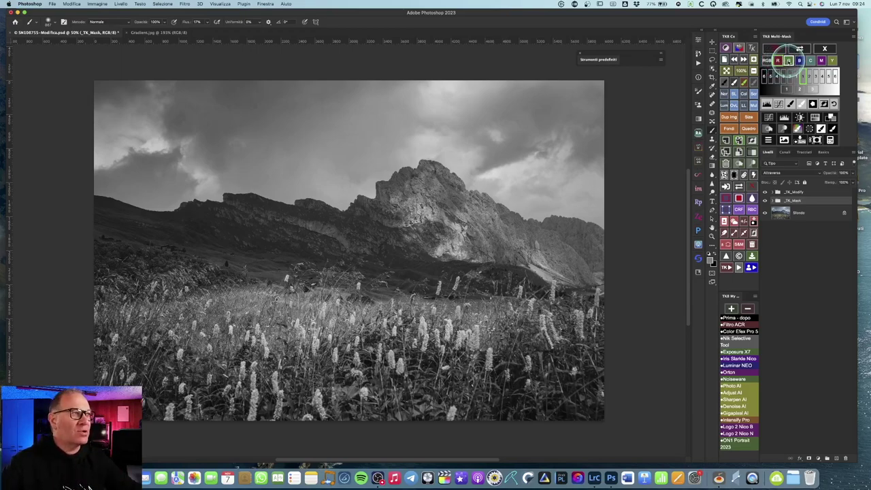
left_click(788, 61)
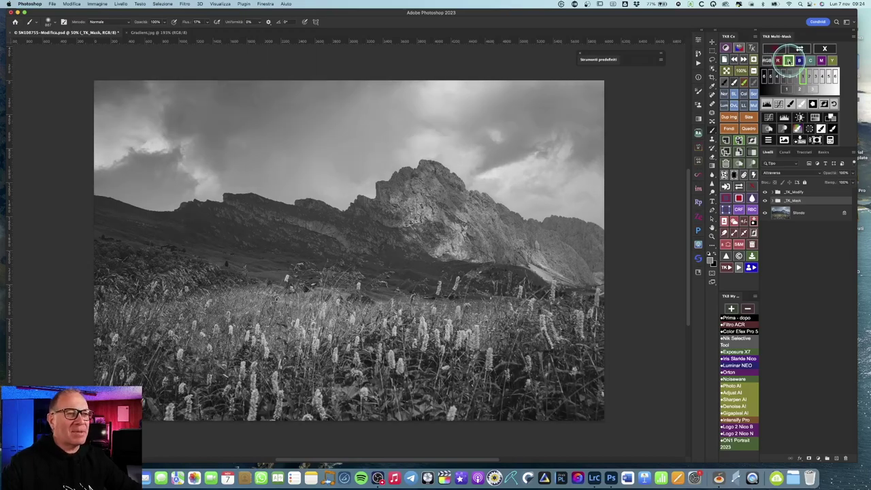
left_click(788, 60)
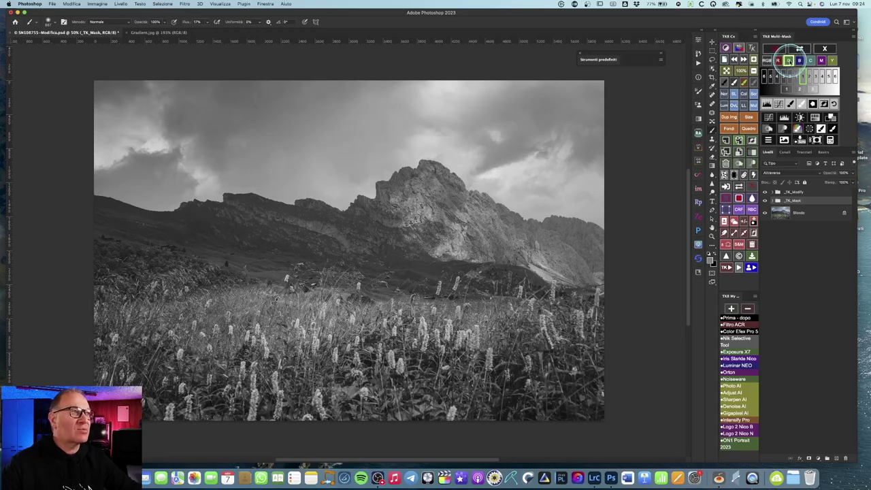
left_click(800, 61)
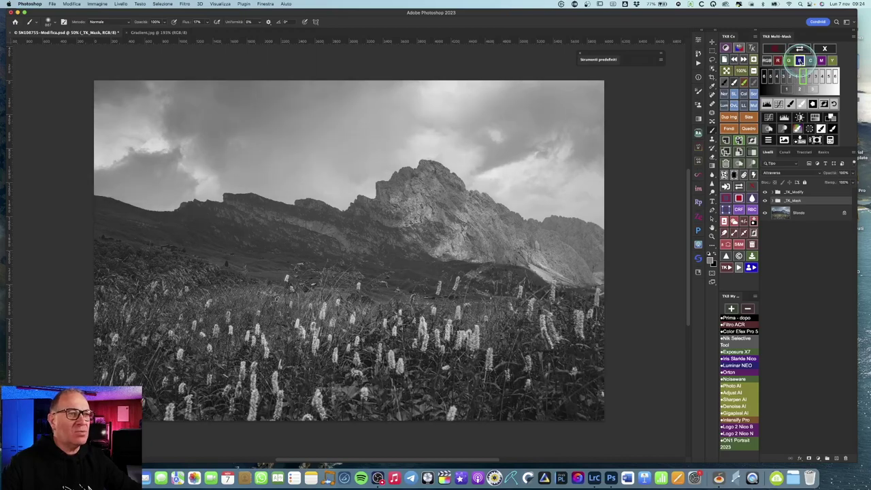
left_click(811, 60)
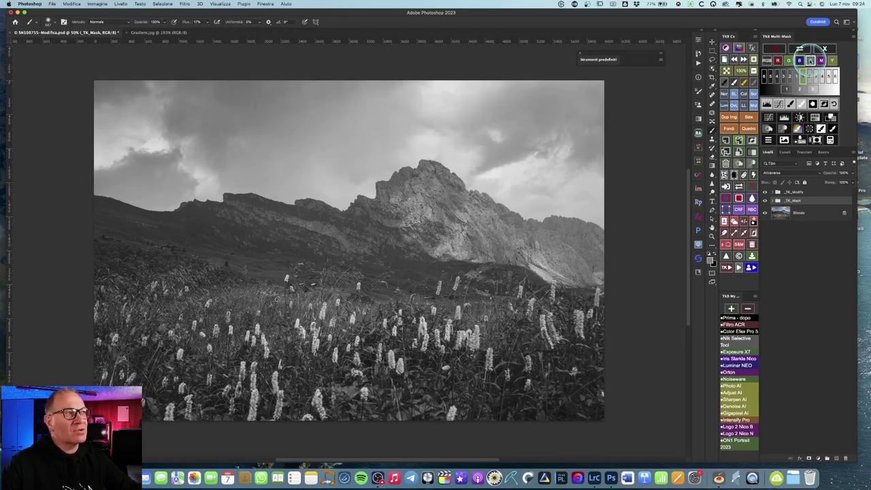
left_click(810, 60)
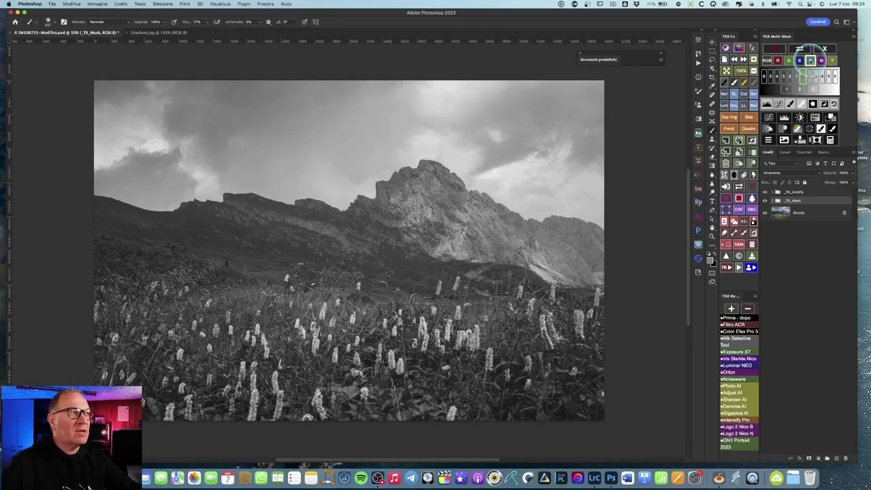
Preview the magenta, yellow and red channel masks, then return to the RGB luminosity mask
left_click(821, 60)
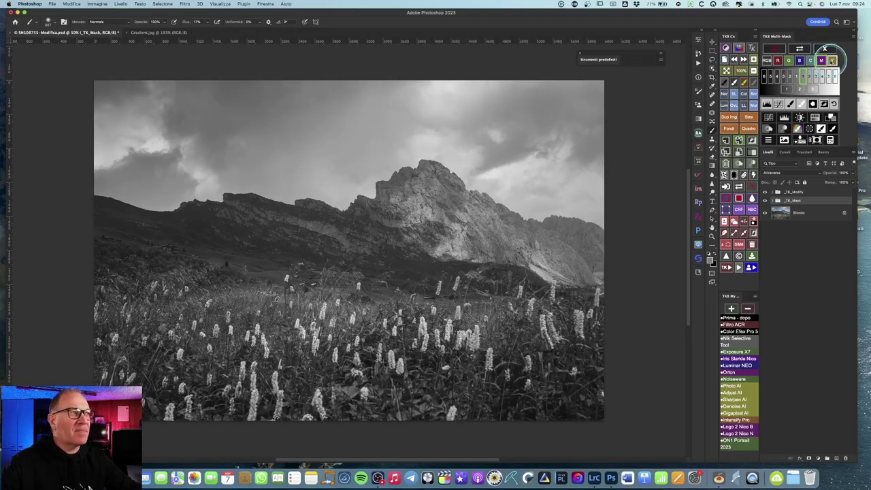
left_click(832, 60)
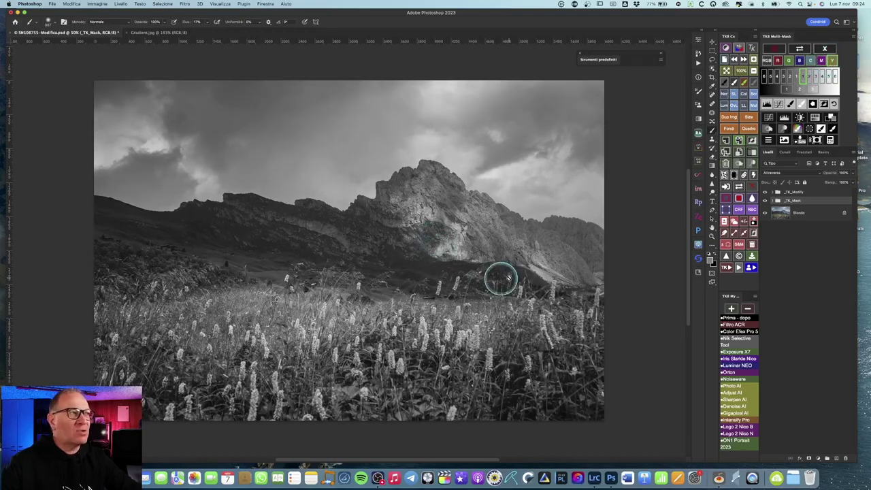
left_click(778, 60)
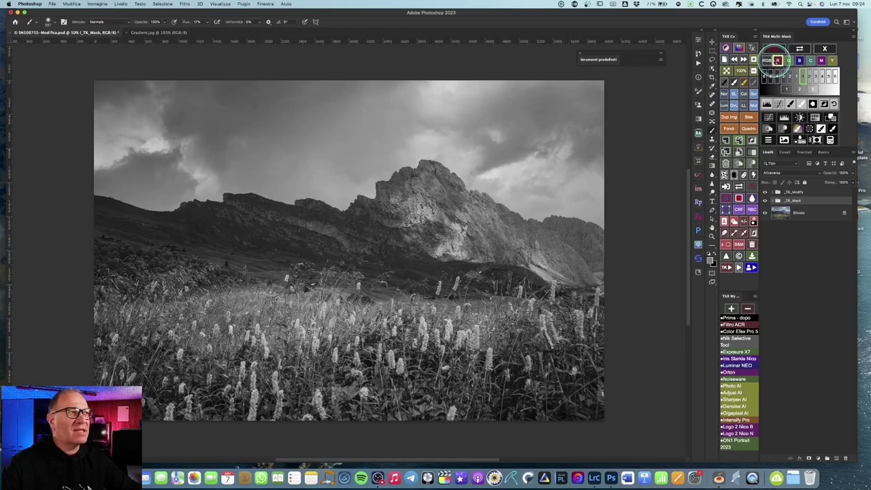
left_click(767, 61)
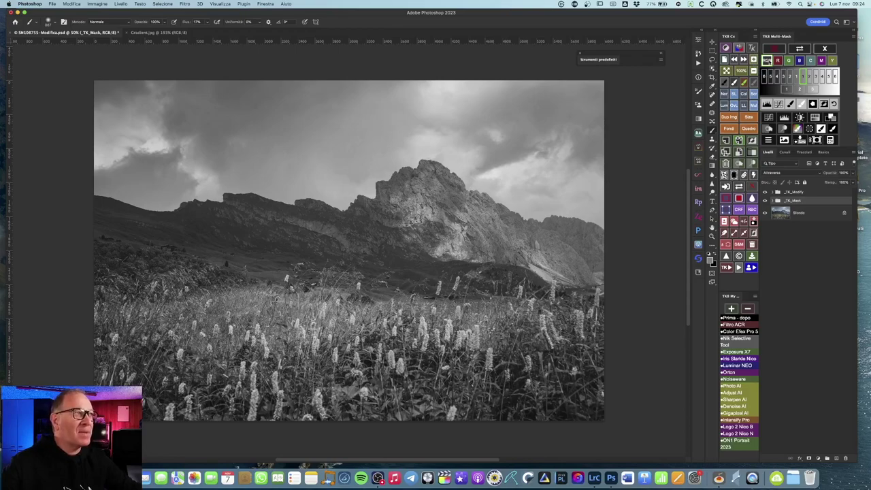
left_click(801, 49)
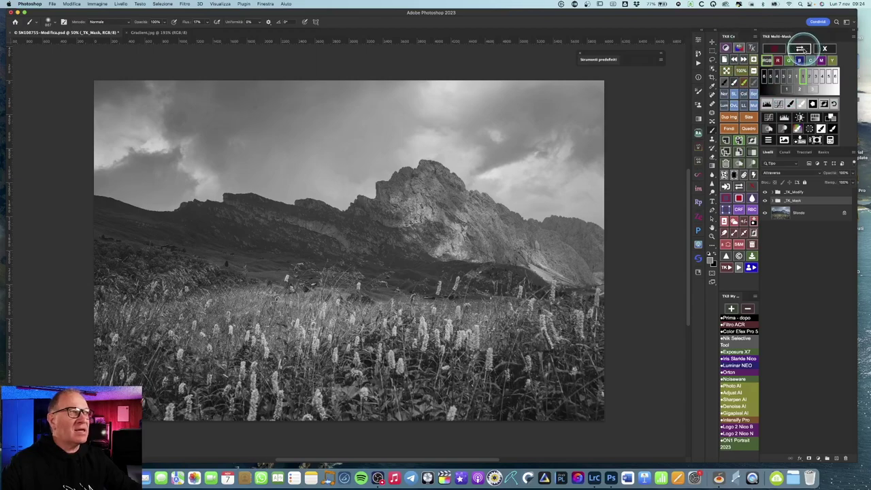
Compare the colour photo, grayscale mask and red overlay, then discard the mask session
left_click(801, 49)
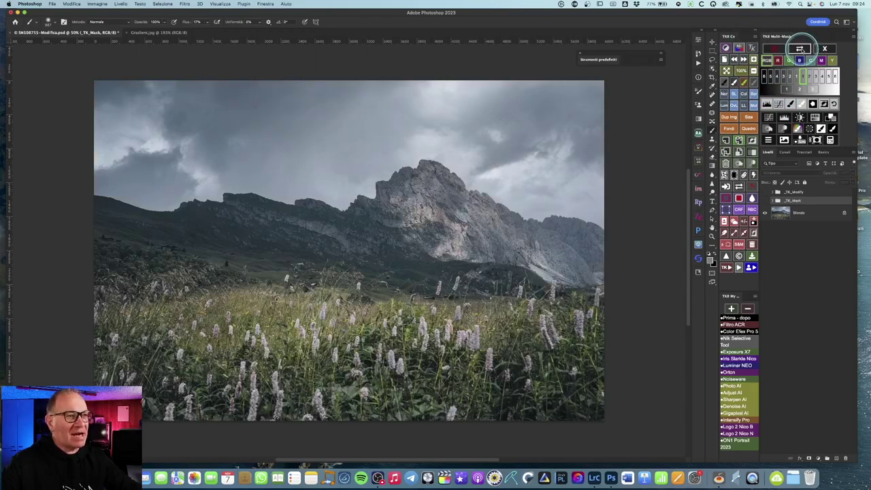
left_click(801, 48)
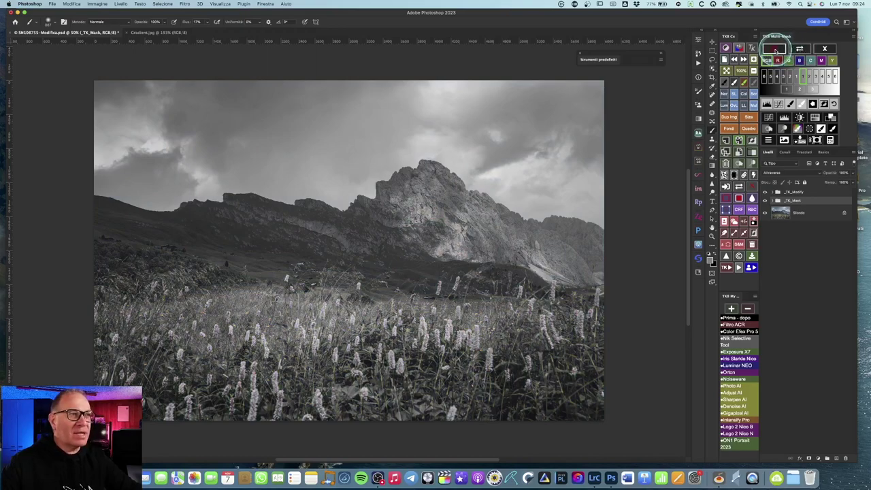
left_click(775, 49)
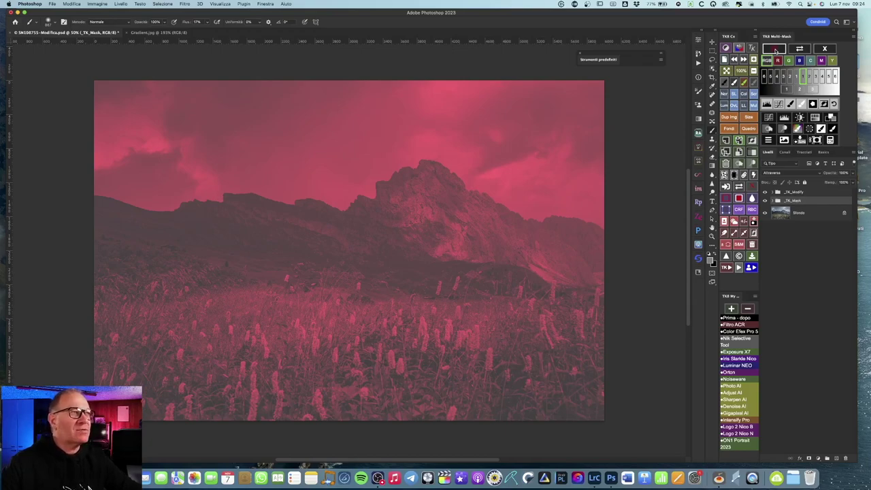
left_click(776, 50)
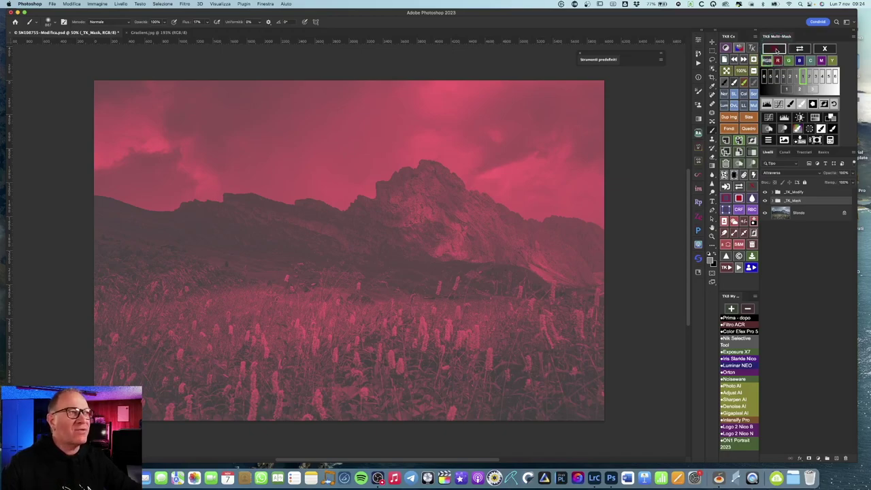
left_click(776, 50)
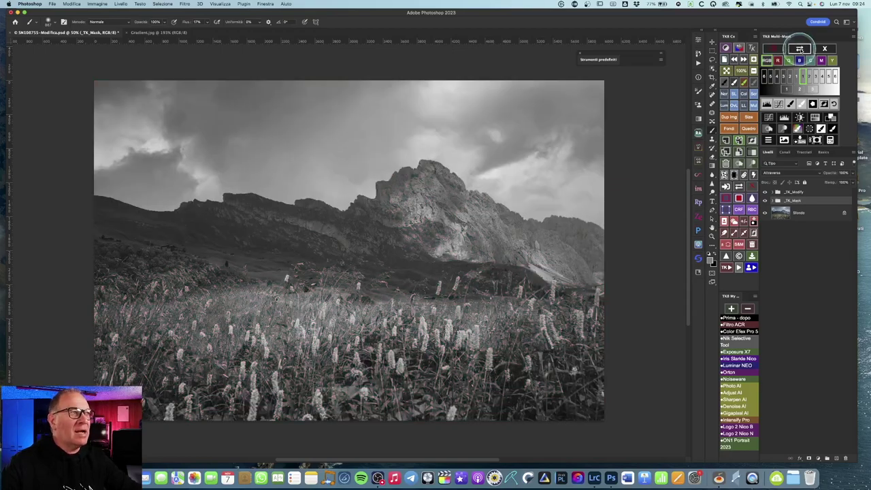
left_click(825, 48)
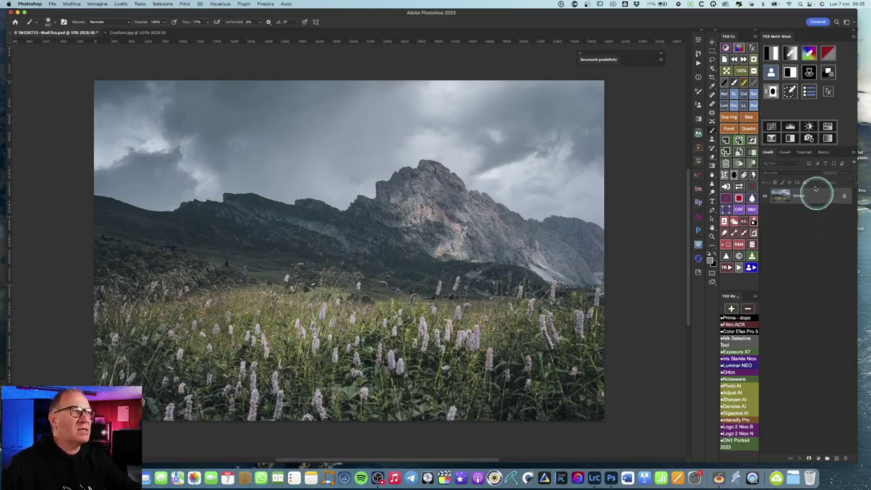
Recreate the _TK_Modify and _TK_Mask groups and show the RGB luminosity mask in black and white
left_click(771, 73)
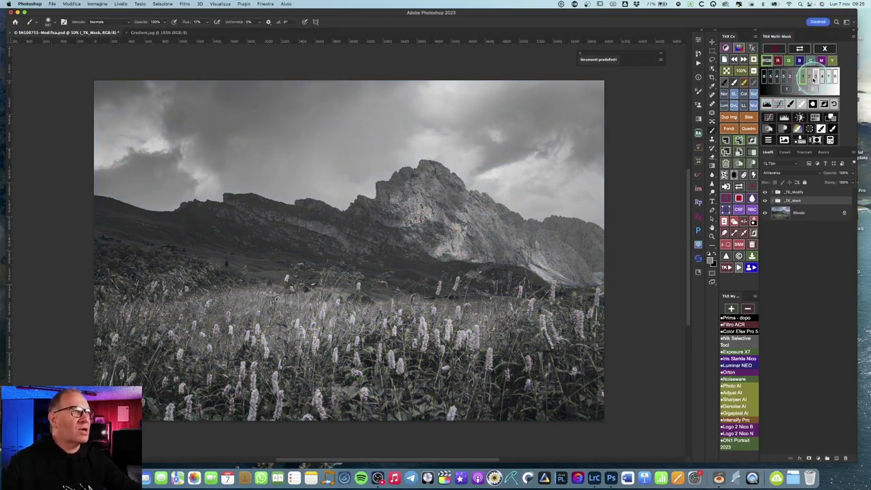
left_click(803, 77)
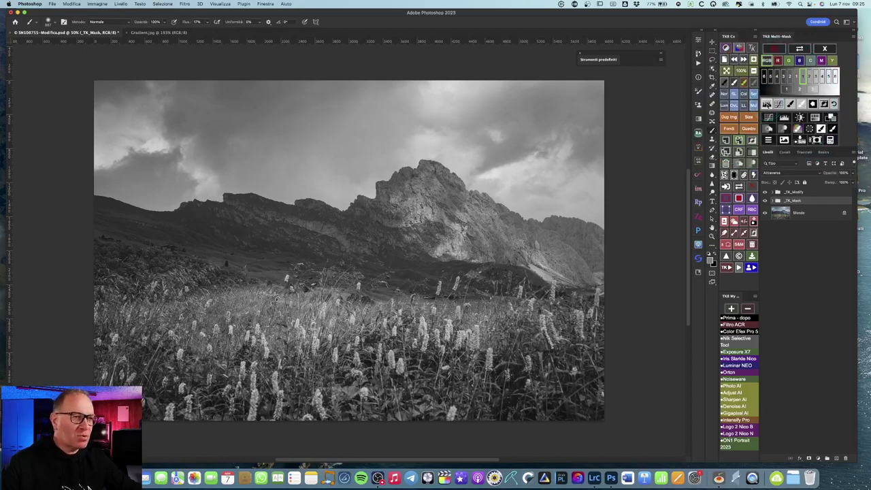
Add a masked Levels layer, test the white and black point sliders, then reset it to default
left_click(767, 104)
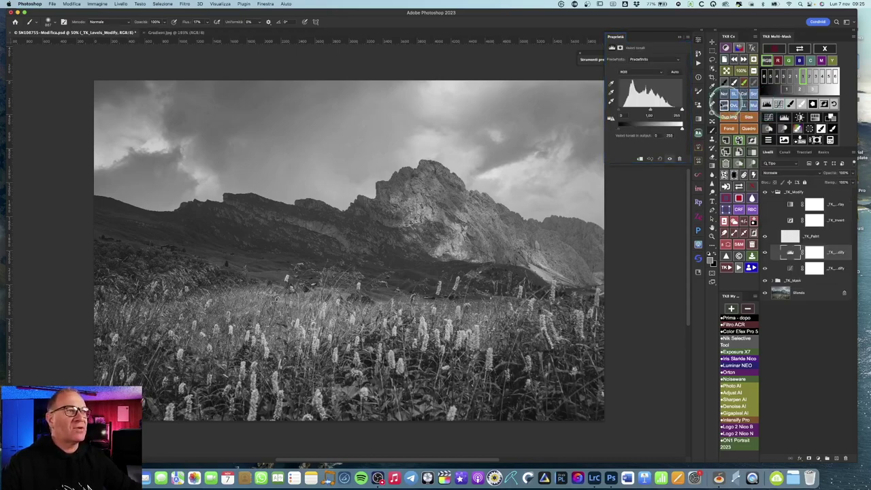
left_click(678, 110)
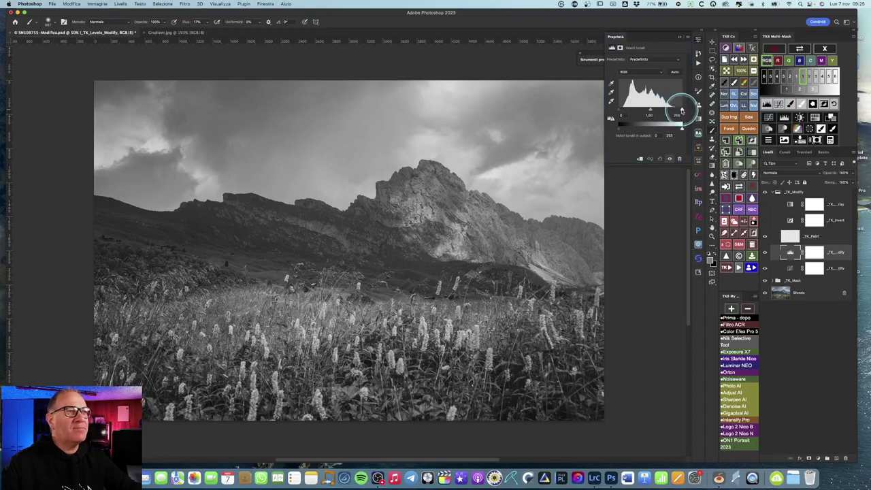
left_click_drag(678, 109, 673, 112)
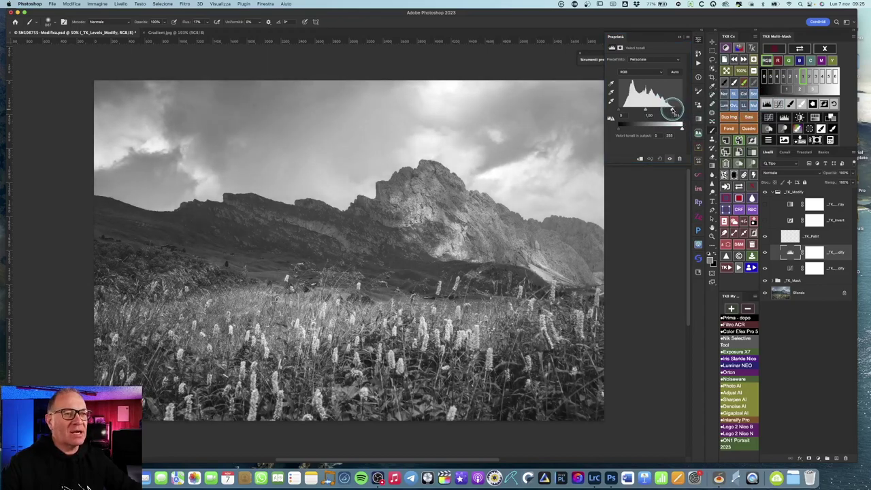
left_click_drag(612, 111, 665, 110)
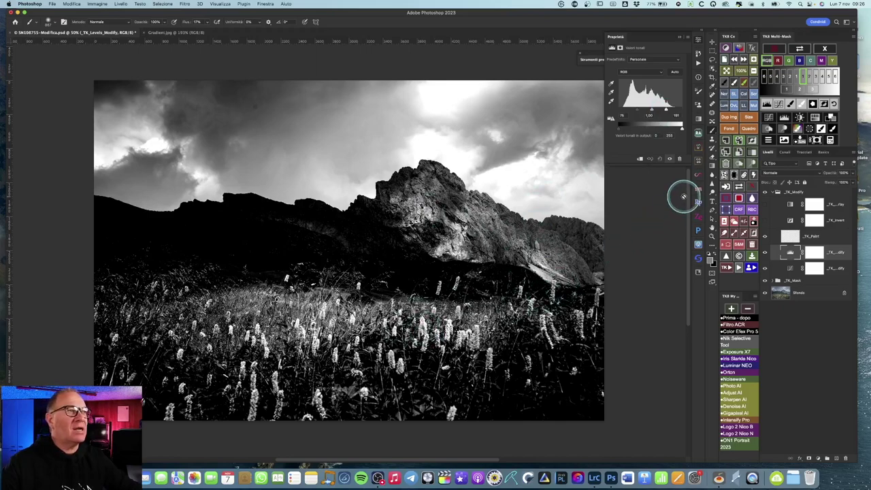
left_click(658, 158)
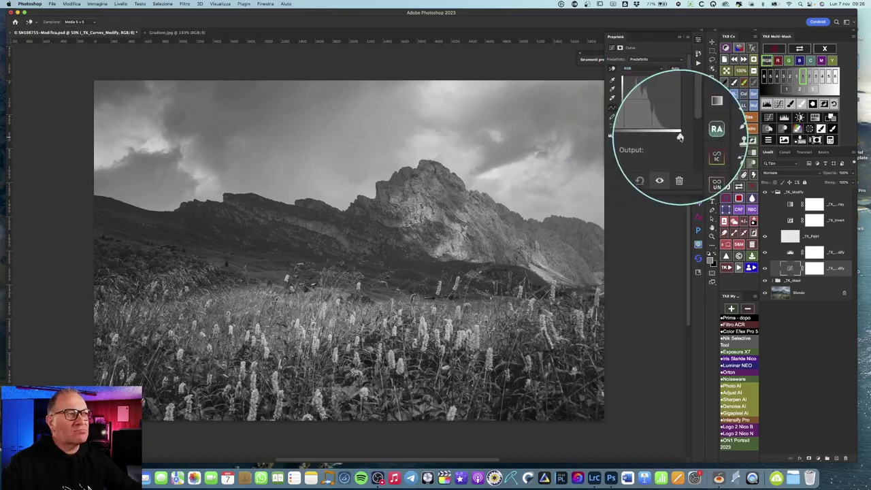
Try darkening the Curves black point and midtones, then reset the curve to a straight line
mouse_move(622, 133)
left_mouse_down()
mouse_move(670, 136)
mouse_move(634, 138)
left_mouse_up()
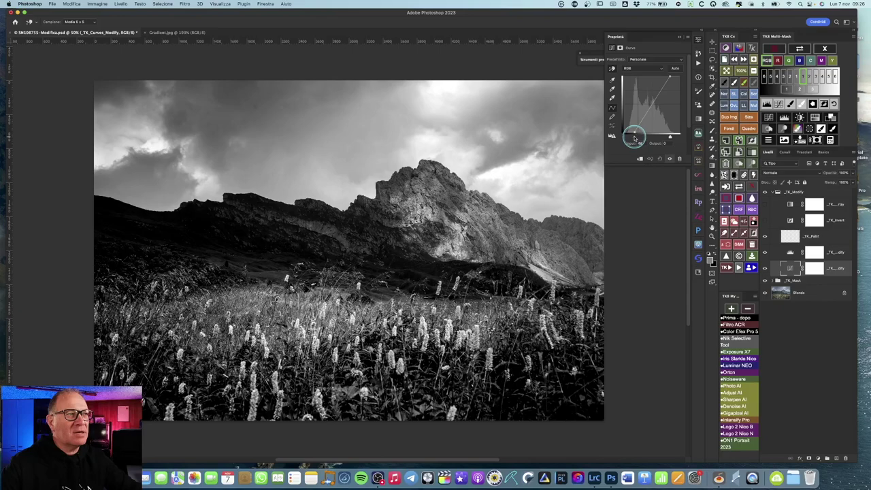
left_click_drag(652, 102, 667, 89)
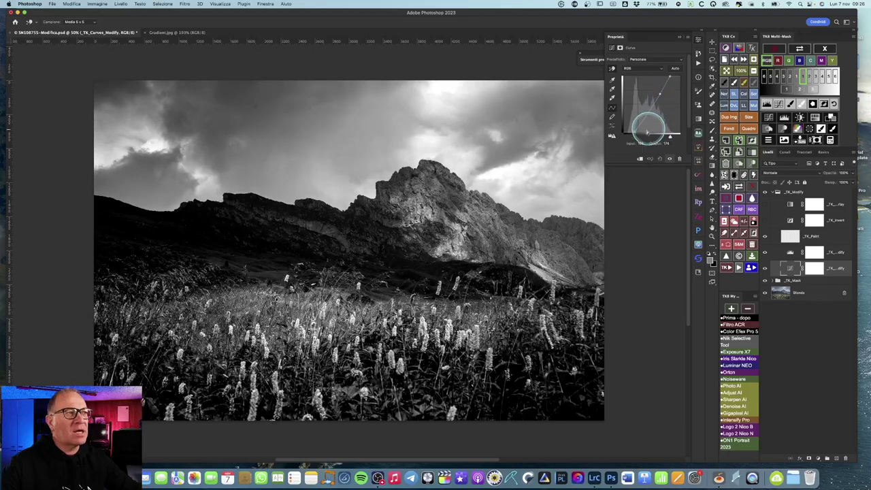
left_click(660, 158)
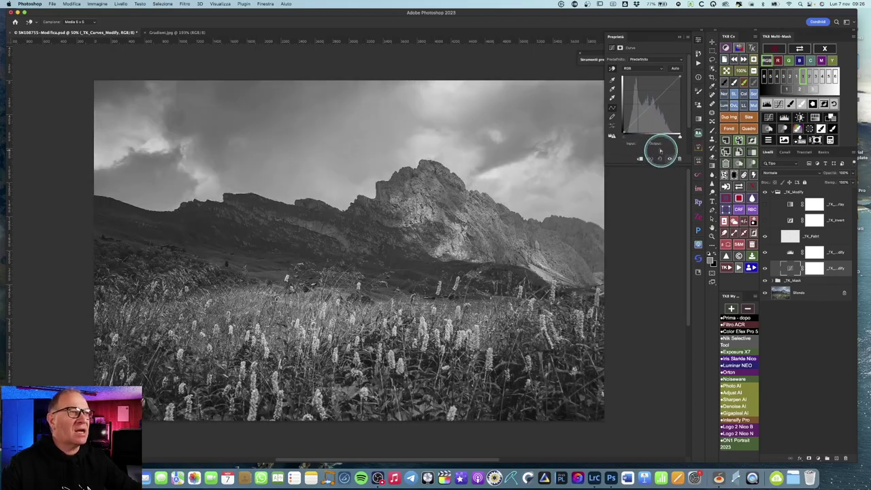
Use the targeted adjustment tool to brighten the sky and darken the meadow into an S-curve
key("b")
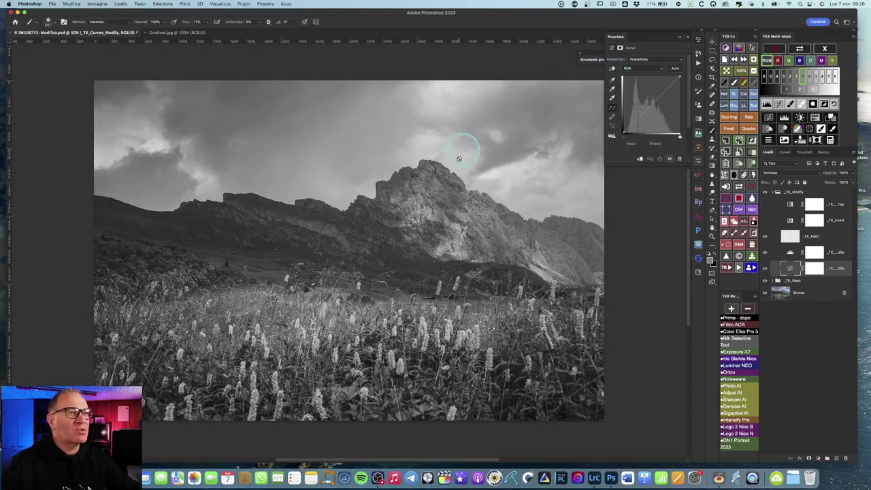
key("i")
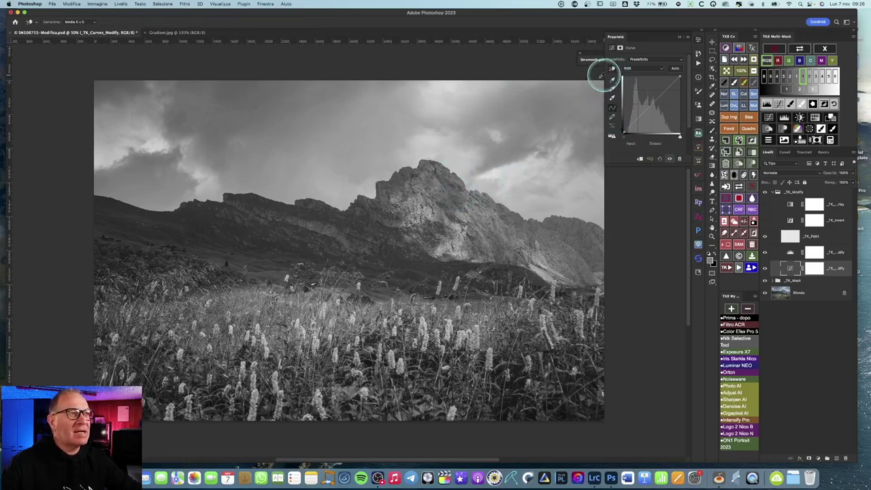
left_click(609, 70)
left_click_drag(515, 167, 515, 161)
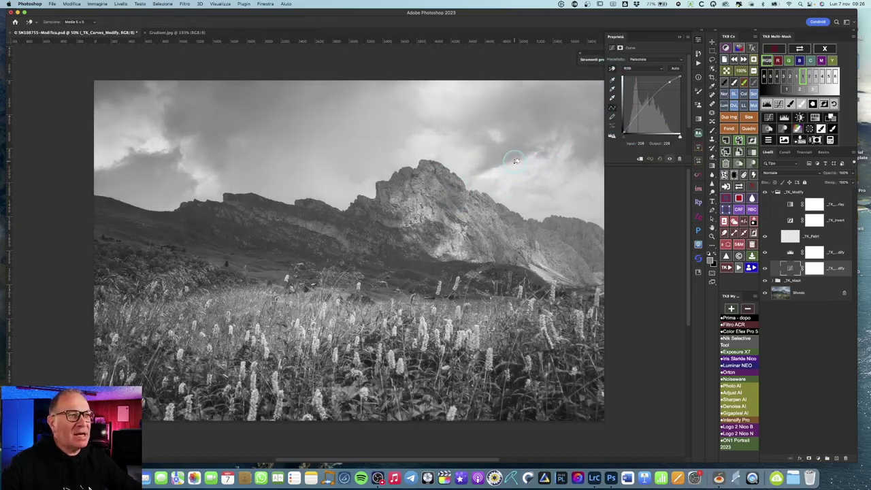
left_click_drag(519, 272, 518, 289)
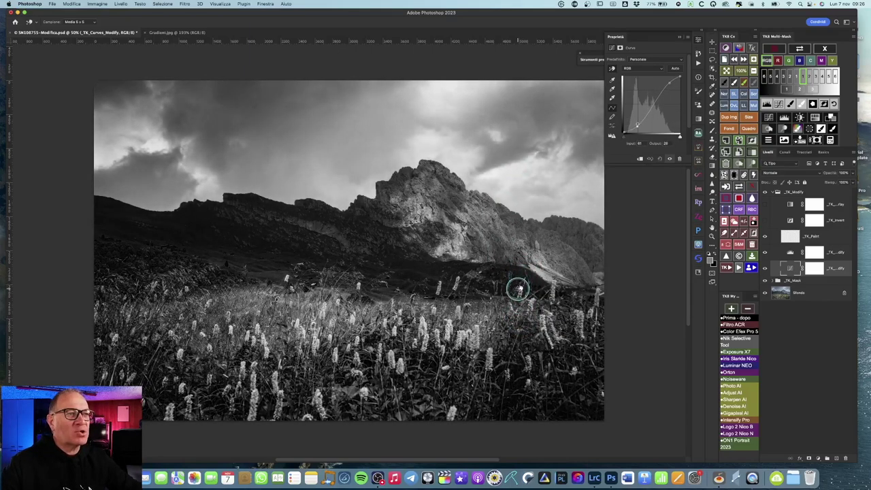
left_click_drag(569, 101, 570, 109)
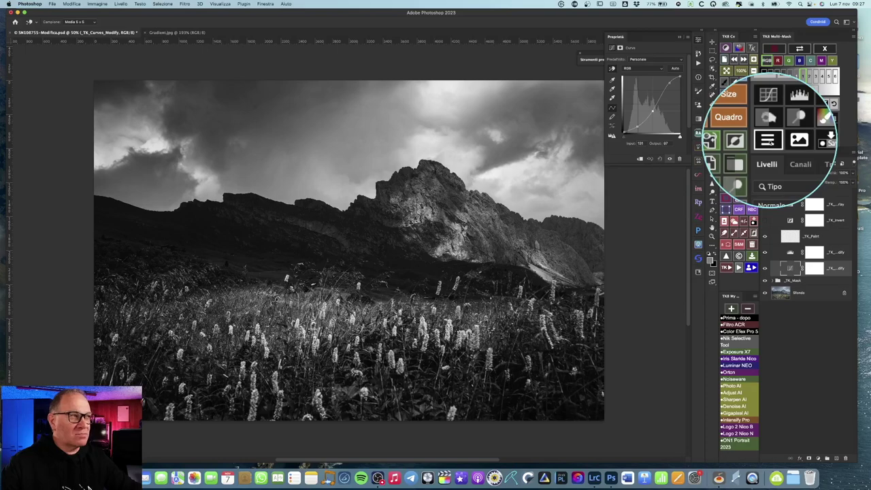
Apply the TK8 mask as one masked Curve 1 layer above Sfondo, removing the _TK groups
left_click(768, 134)
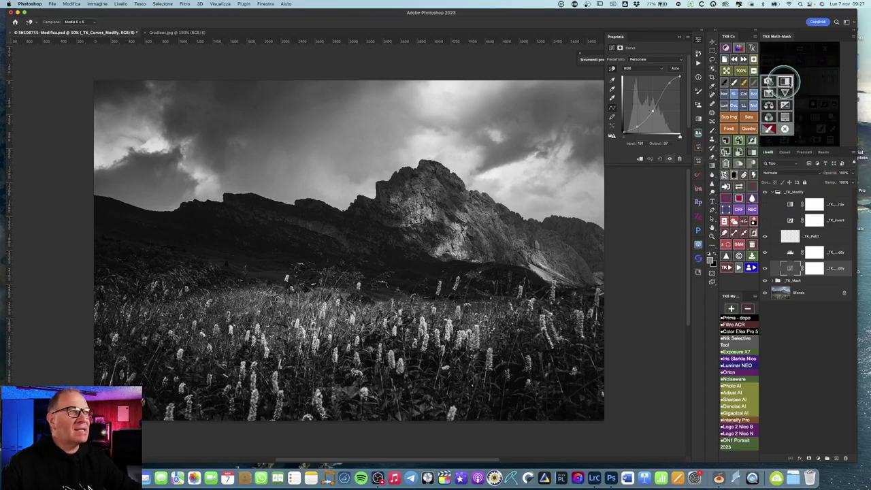
left_click(785, 129)
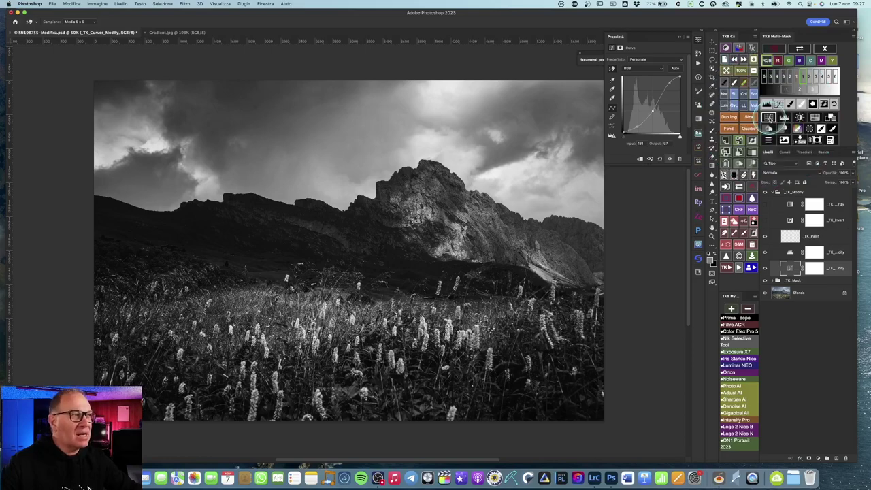
left_click(769, 117)
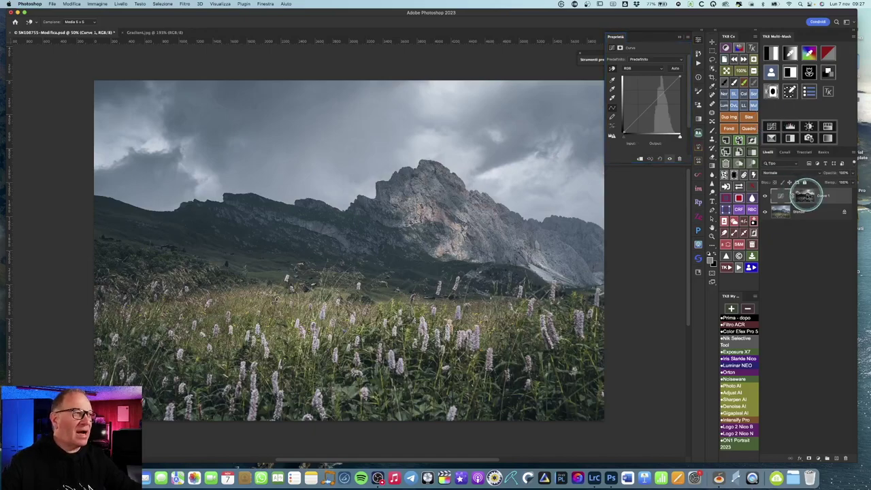
Check Curve 1's mask overlay, lift its midtones from 120 to 149, then generate new luminosity masks
left_click(806, 196, "alt")
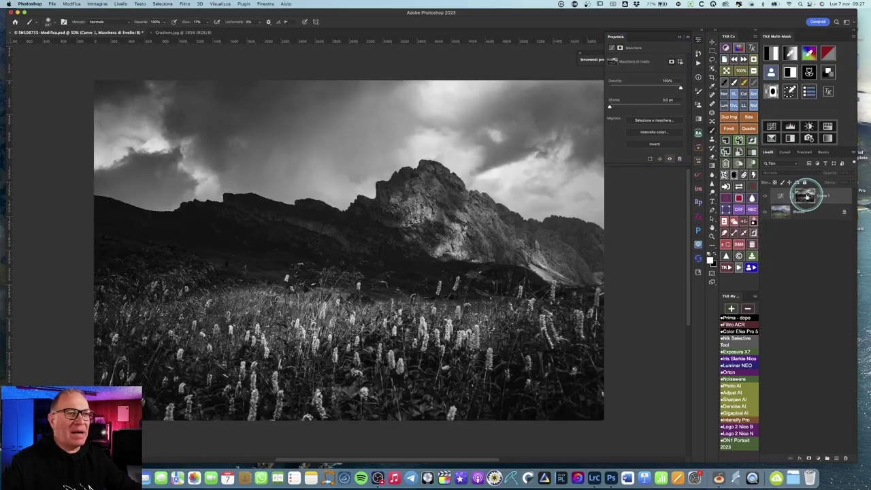
key("backslash")
left_click(780, 196)
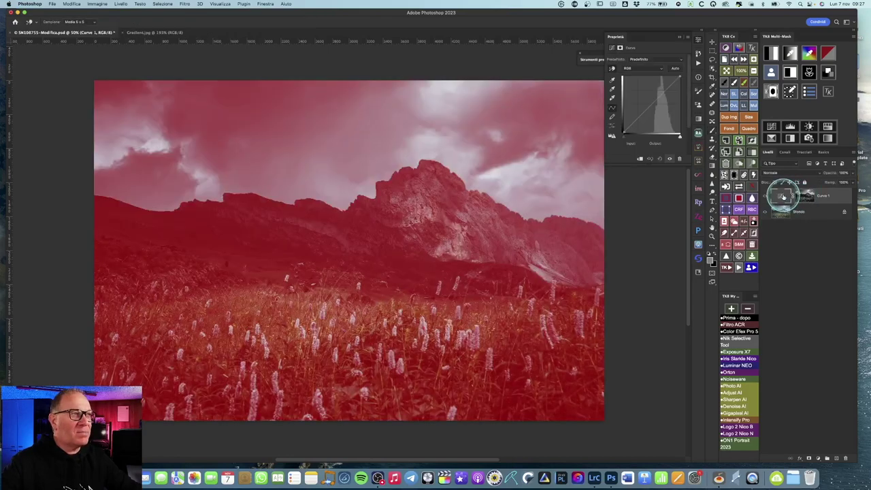
key("backslash")
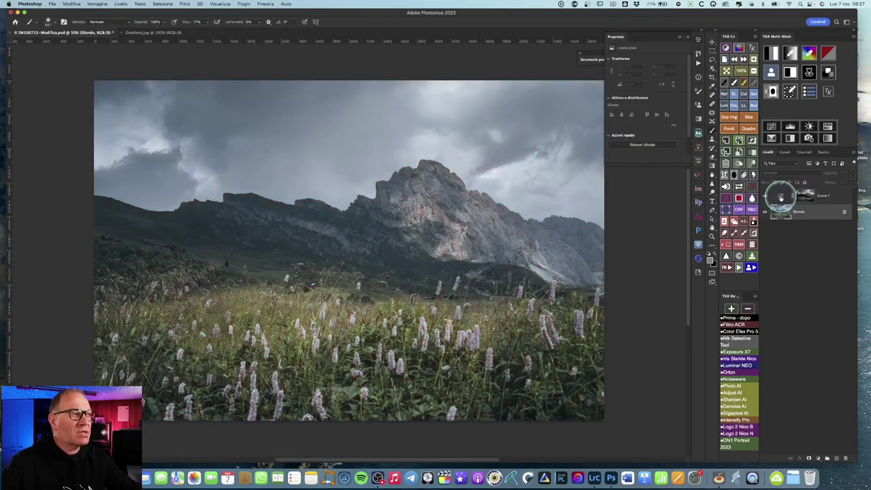
left_click_drag(650, 105, 650, 99)
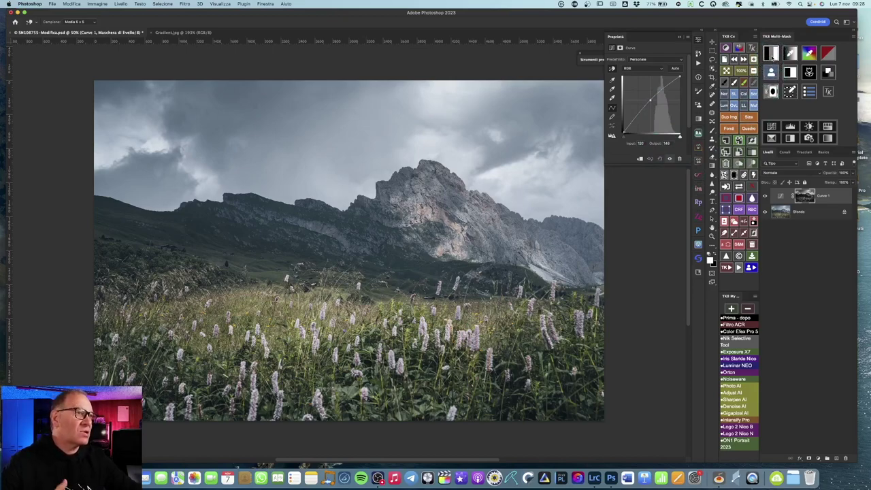
left_click(771, 87)
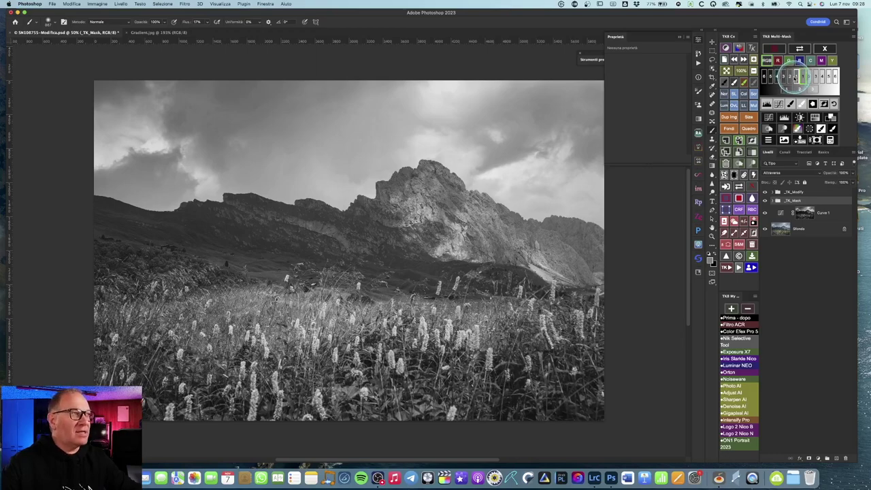
Preview the inverted mask narrowed toward the deepest darker tones
left_click(795, 77)
left_click(789, 77)
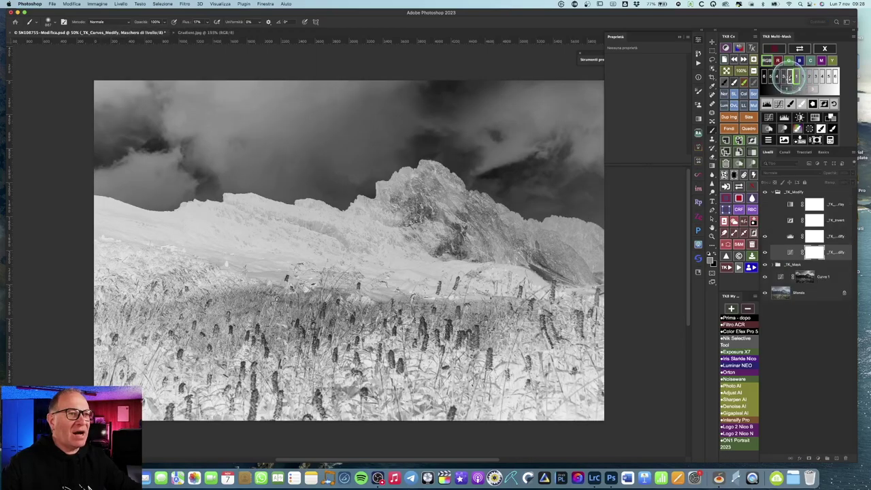
left_click(784, 77)
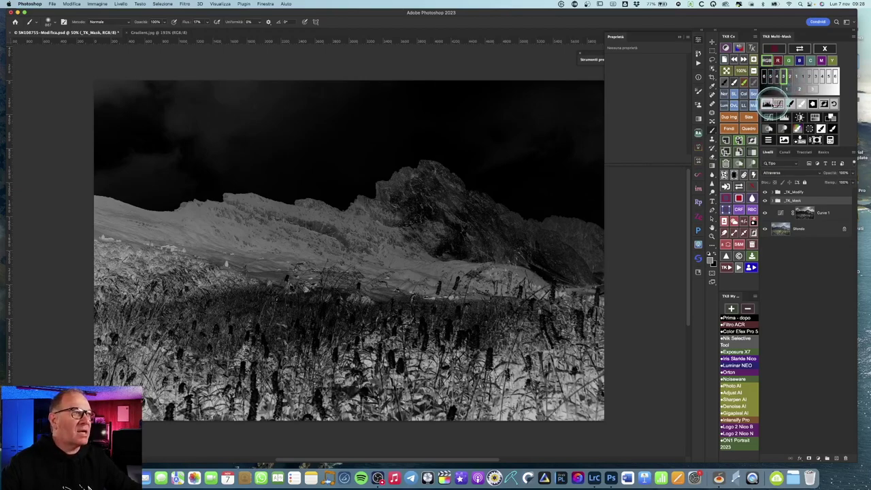
Refine the mask with Levels black and white sliders and apply it as masked Curve 2
left_click(767, 103)
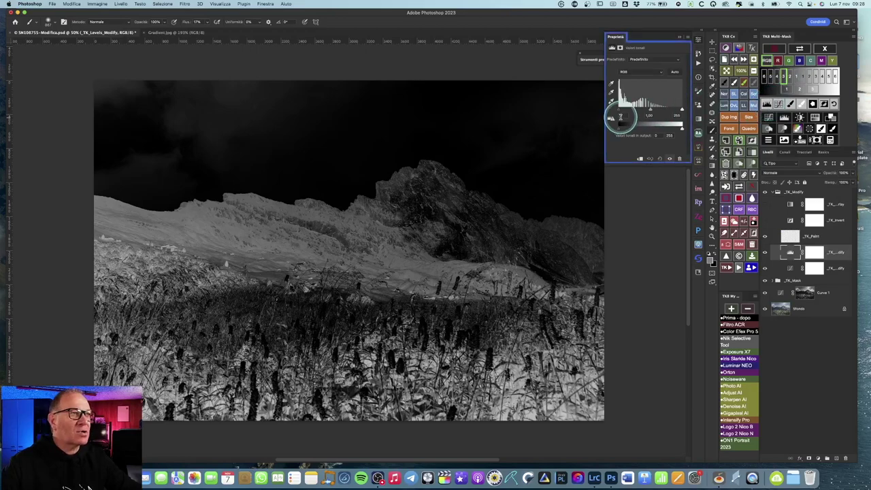
left_click_drag(622, 113, 625, 113)
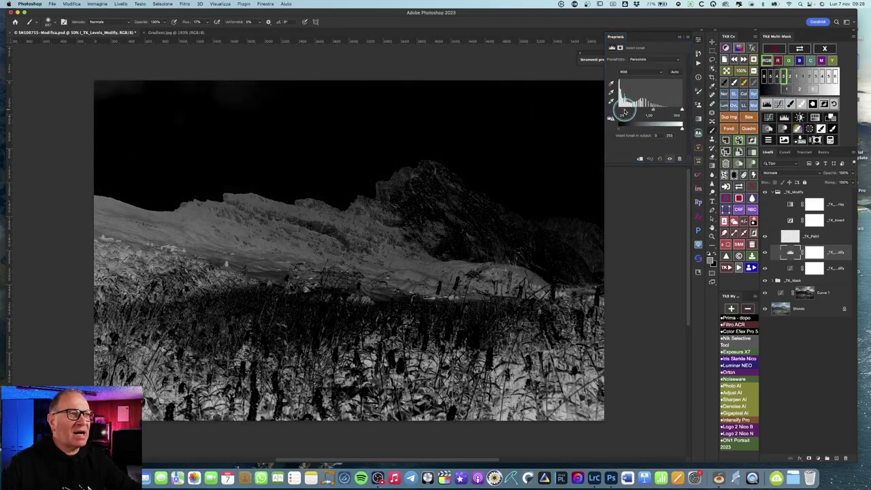
left_click_drag(682, 110, 672, 111)
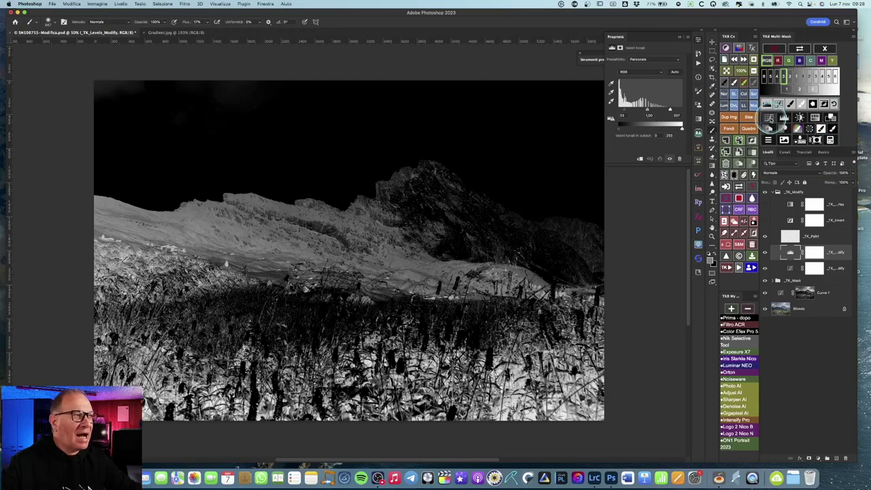
left_click(769, 117)
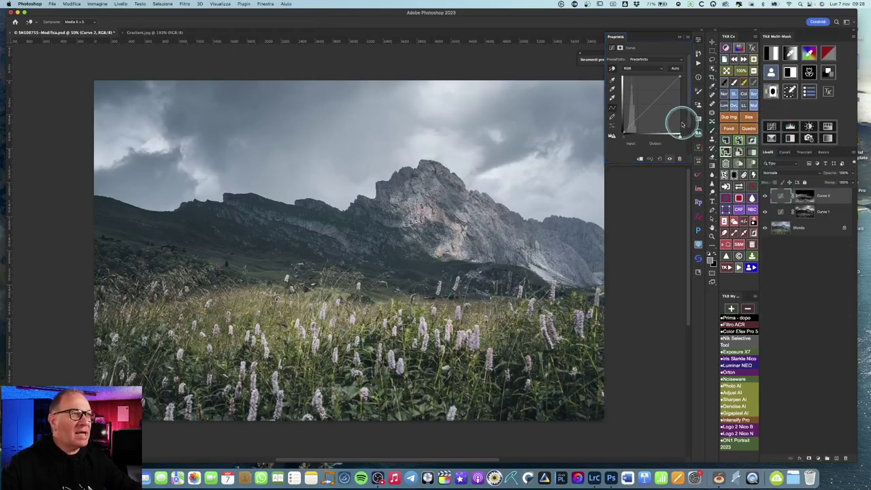
Pull Curve 2's point from 113 down to 78, then compare with Prima-dopo
left_click_drag(642, 112, 642, 123)
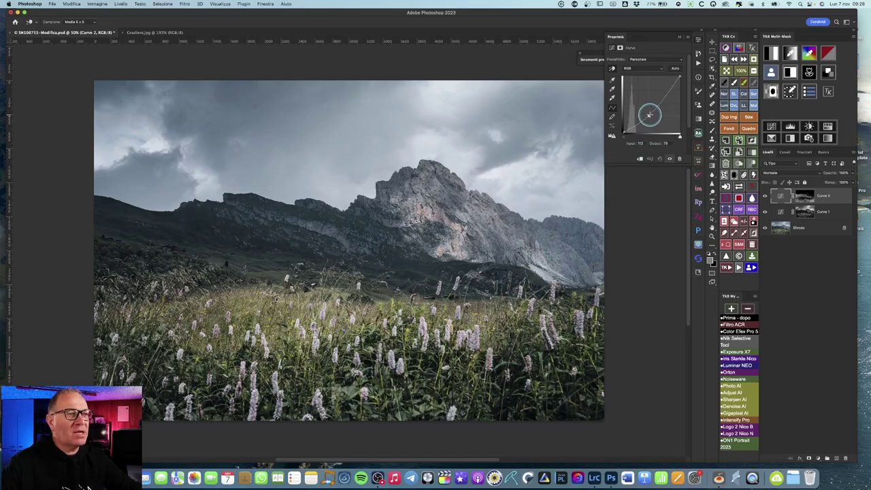
left_click(734, 324)
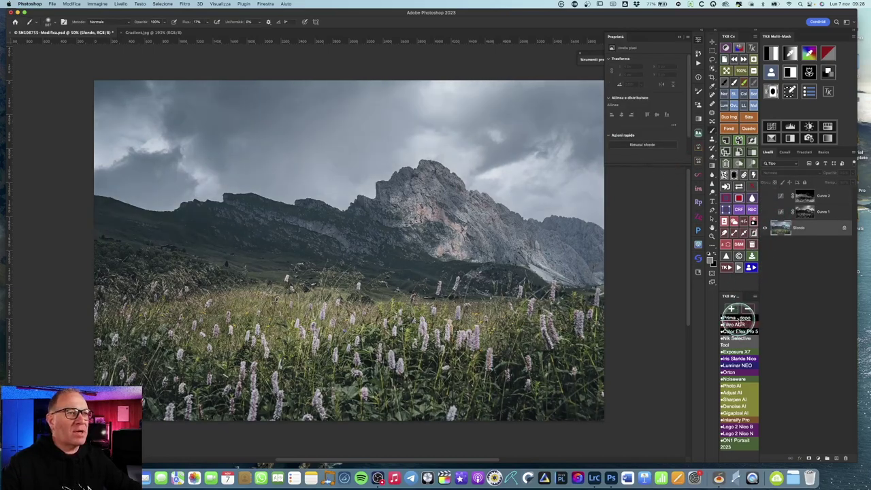
left_click(737, 317)
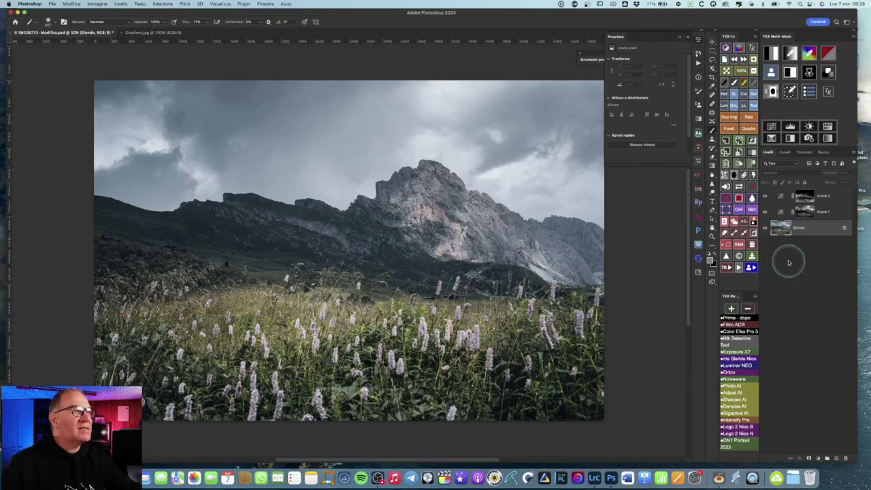
Delete the Curve 2 and Curve 1 layers and select Sfondo
left_click(782, 197)
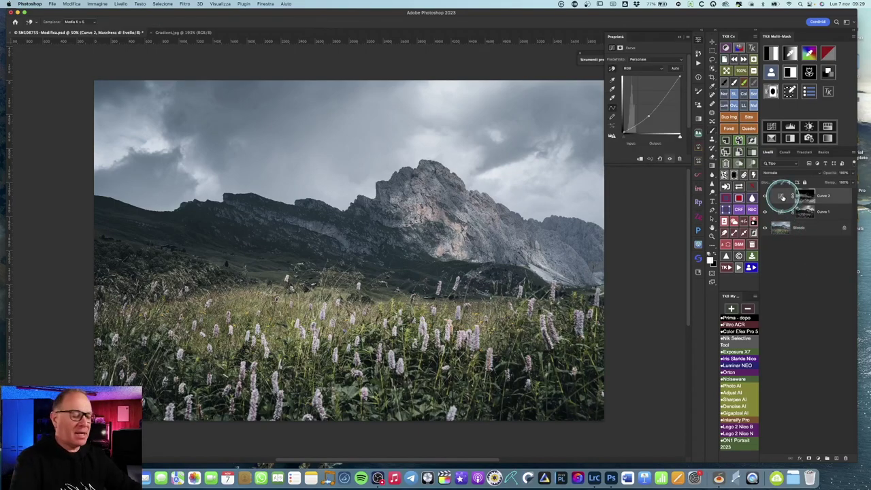
left_click(782, 197)
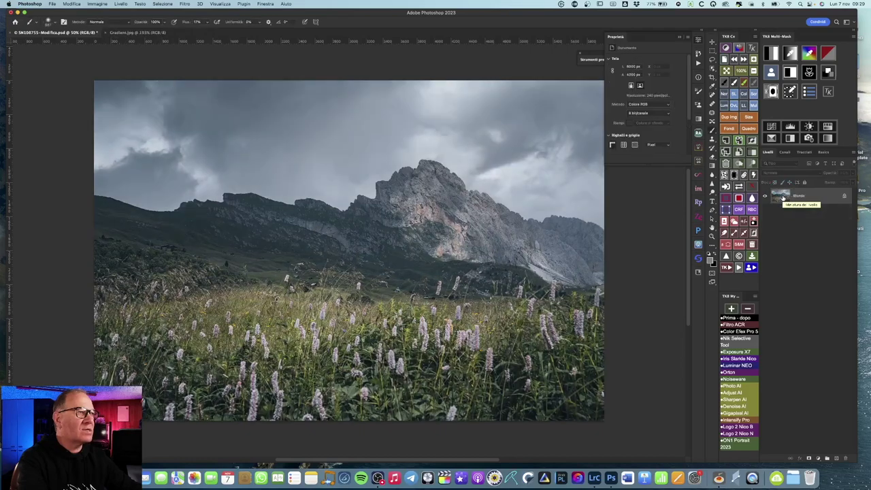
left_click(782, 197)
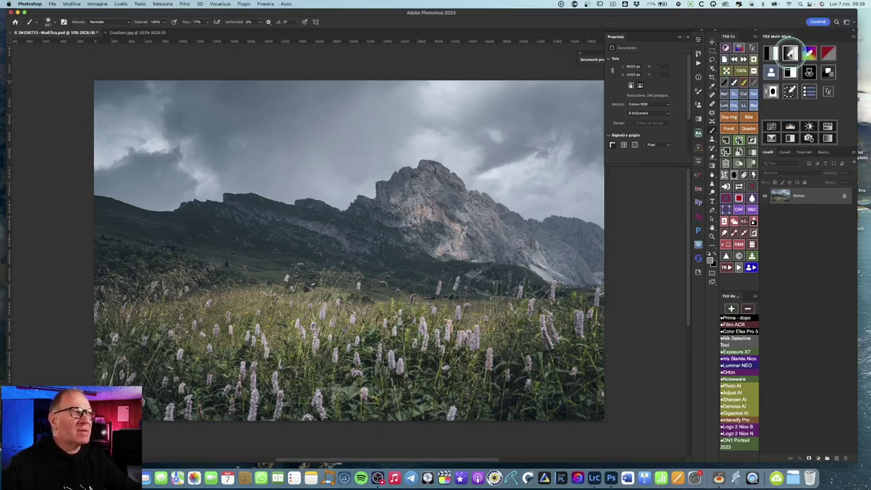
Build a colour-based mask from the rock face colour sampled with the eyedropper
left_click(790, 53)
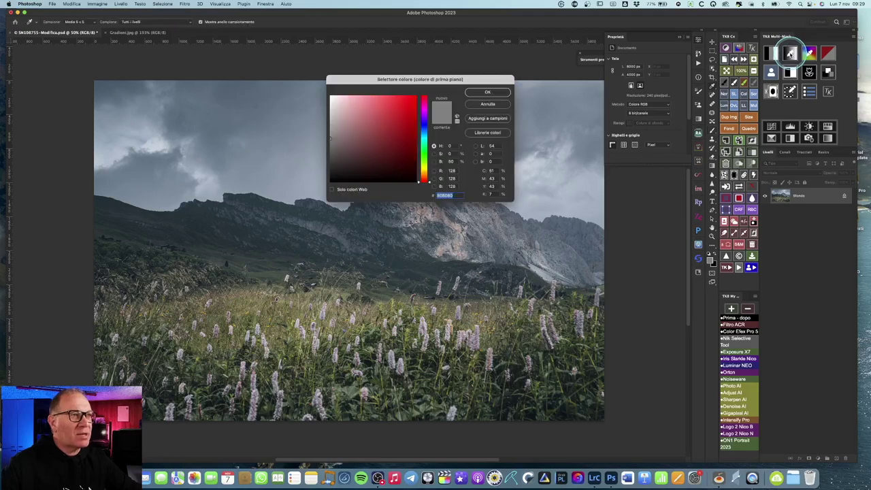
mouse_move(440, 79)
left_mouse_down()
mouse_move(612, 106)
mouse_move(623, 61)
left_mouse_up()
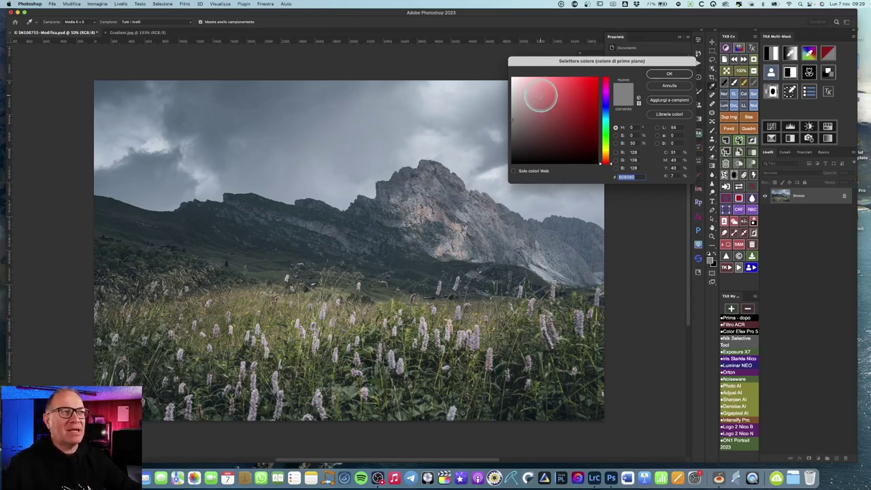
left_click_drag(454, 167, 447, 196)
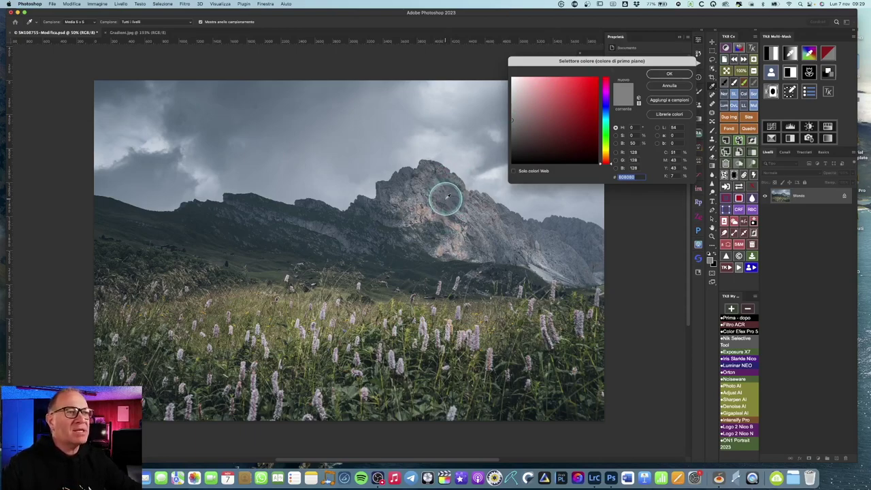
mouse_move(447, 195)
left_mouse_down()
mouse_move(462, 218)
mouse_move(659, 76)
left_mouse_up()
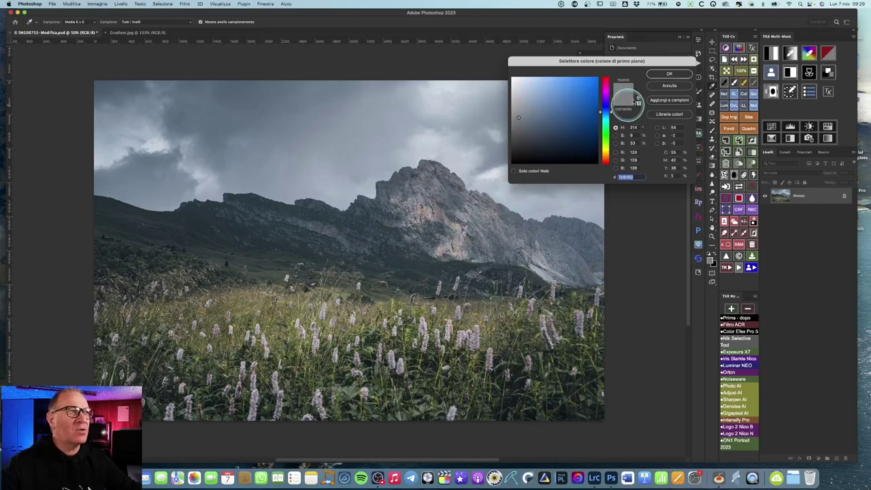
left_click(660, 75)
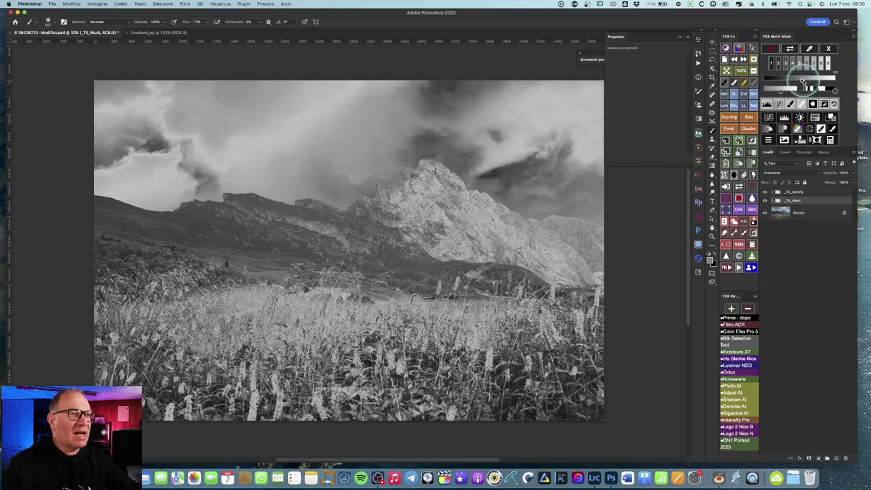
Adjust the colour mask's range and soften its light rays and cloud halos
left_click(803, 82)
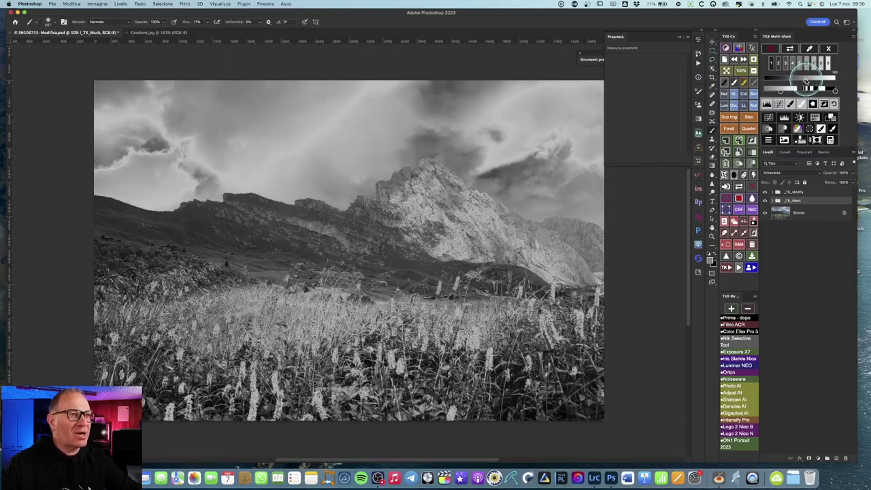
left_click(806, 80)
left_click_drag(806, 80, 808, 81)
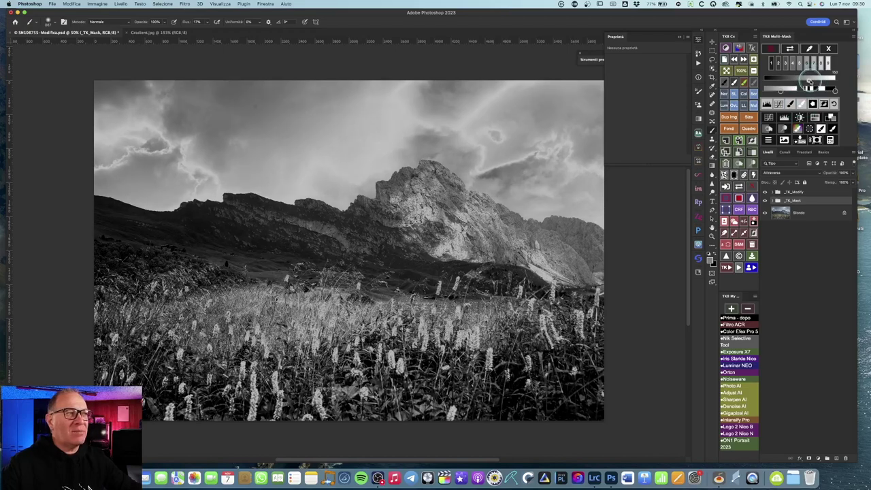
left_click(780, 90)
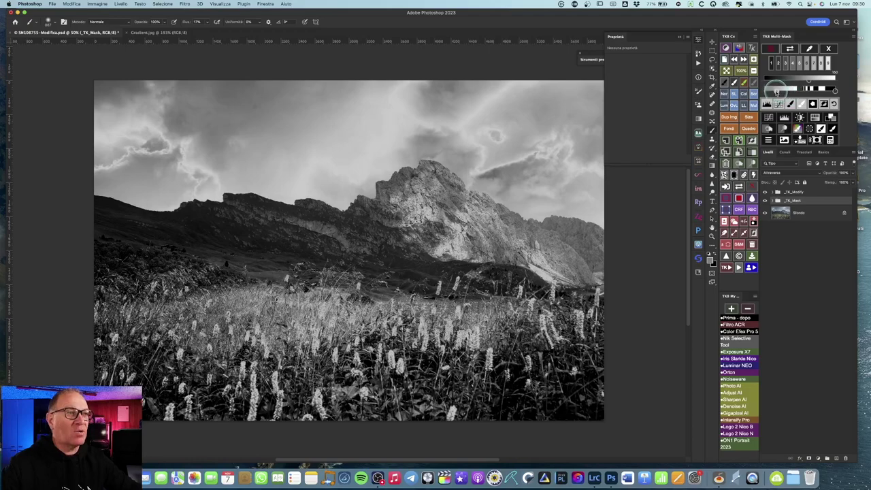
left_click_drag(771, 91, 784, 92)
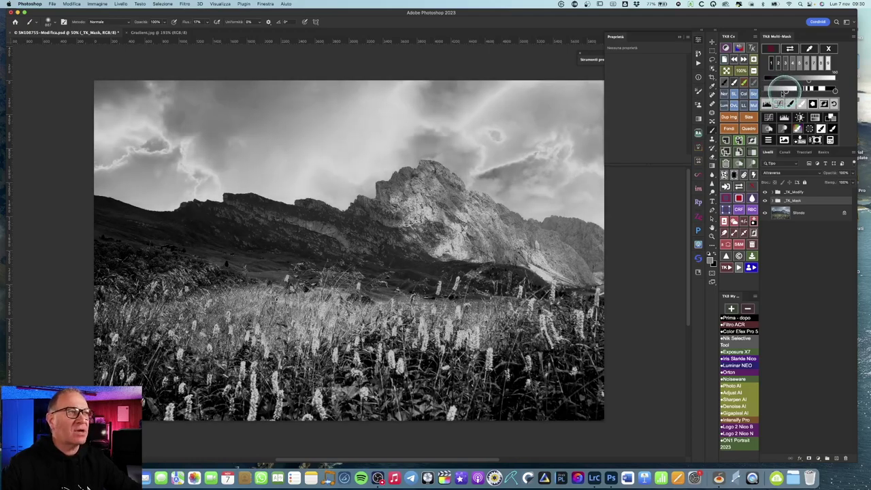
left_click(836, 91)
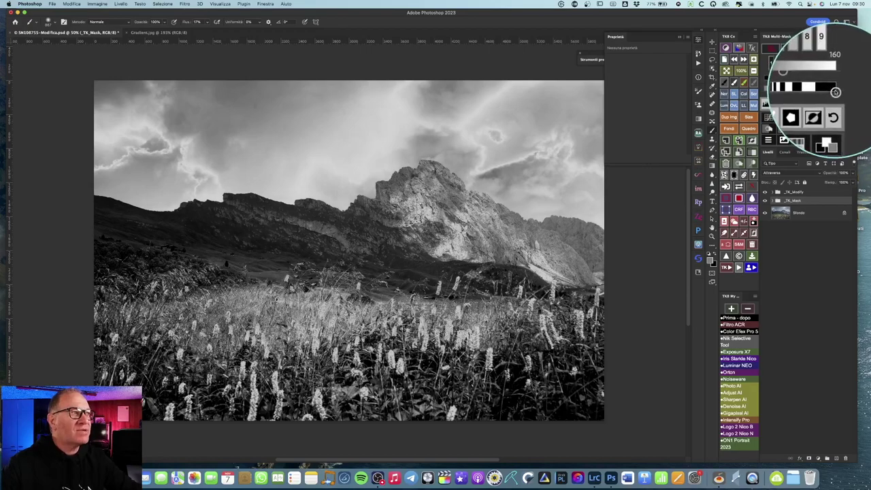
Darken the mask around the rock face, brush the face lighter, and add a Dodge layer
left_click(824, 90)
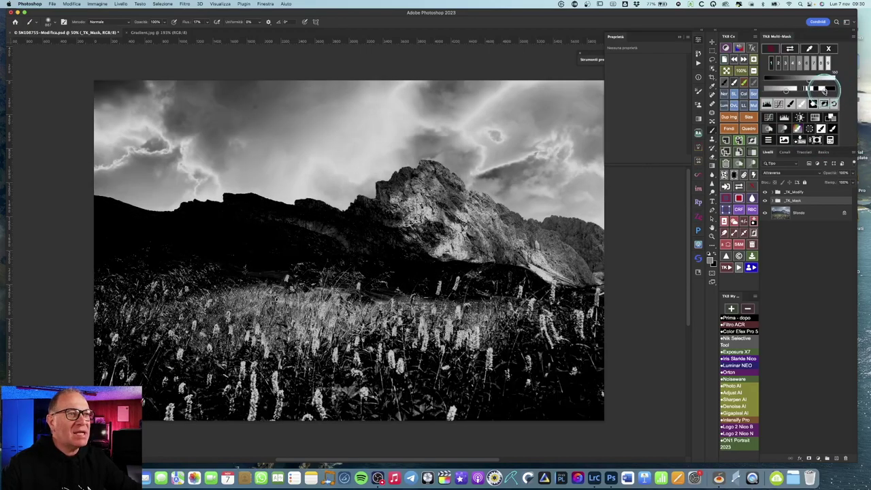
left_click(819, 90)
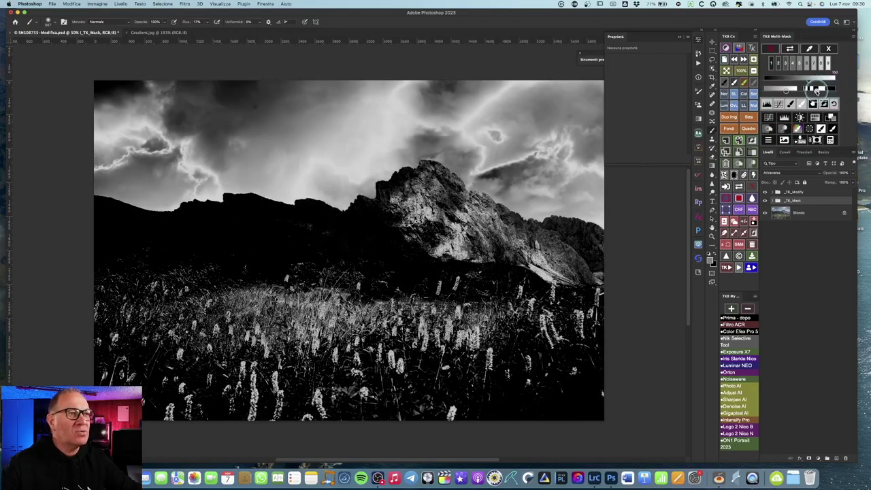
left_click(817, 89)
left_click(815, 90)
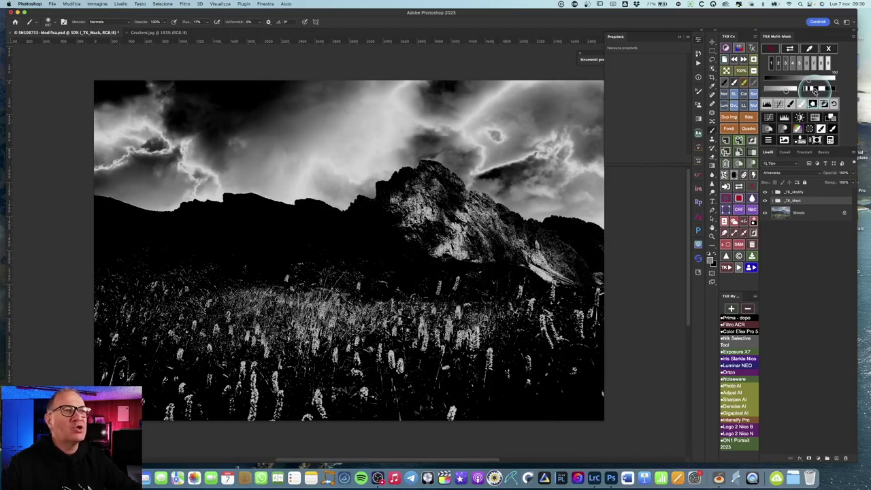
left_click(814, 91)
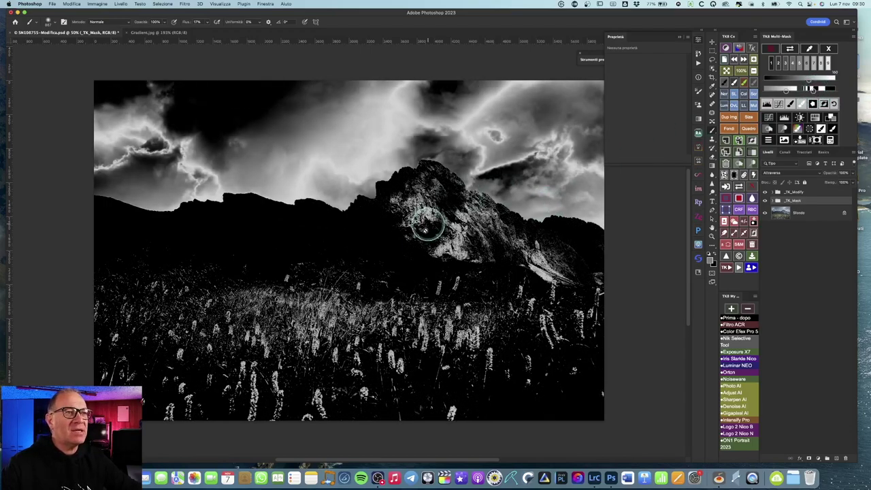
mouse_move(428, 228)
left_mouse_down()
mouse_move(478, 218)
mouse_move(468, 219)
left_mouse_up()
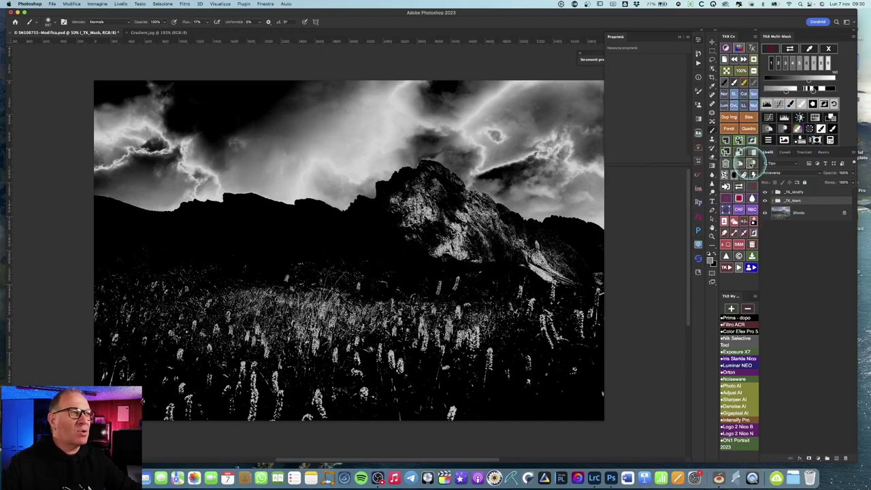
left_click(752, 163)
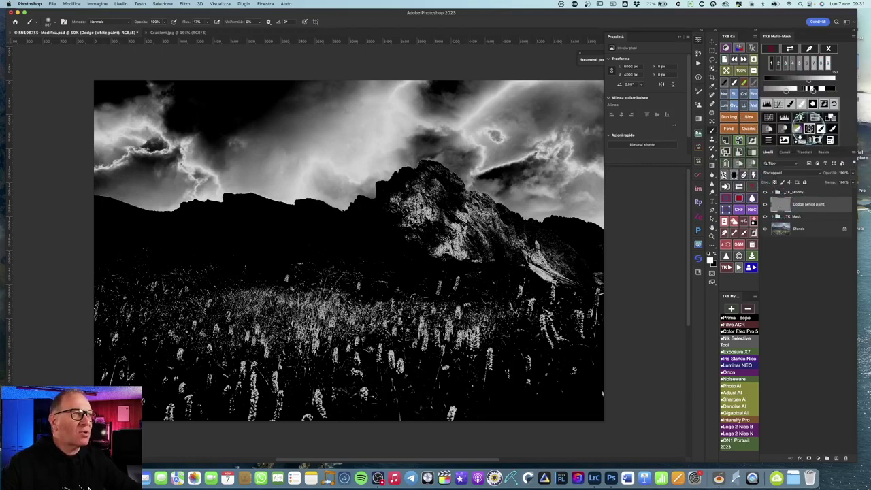
Remove the _TK mask groups to return to colour and collapse the Properties panel
left_click(809, 129)
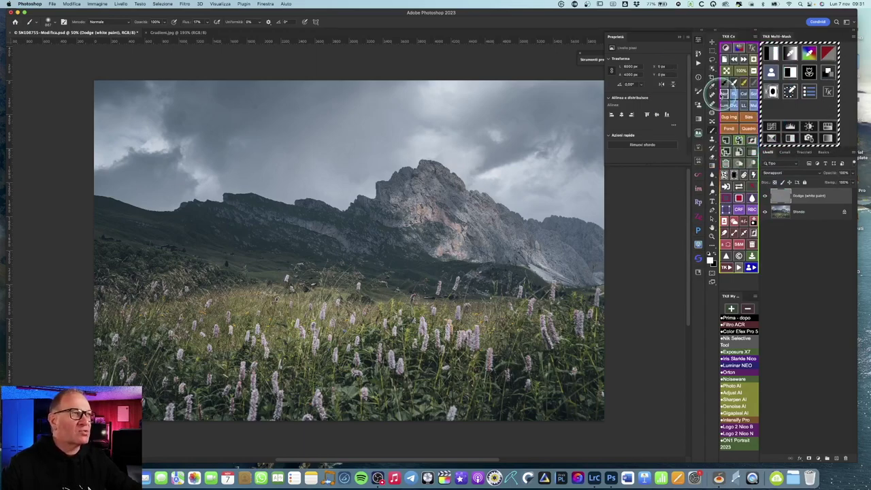
left_click(699, 41)
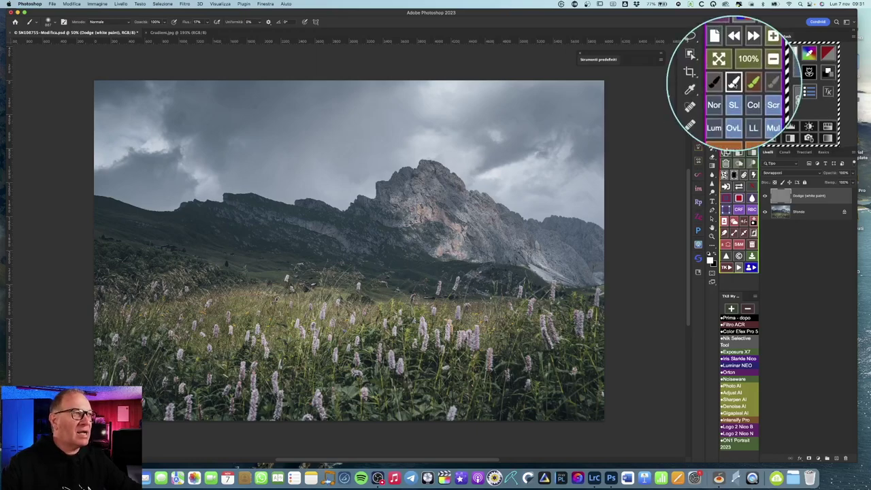
left_click(734, 82)
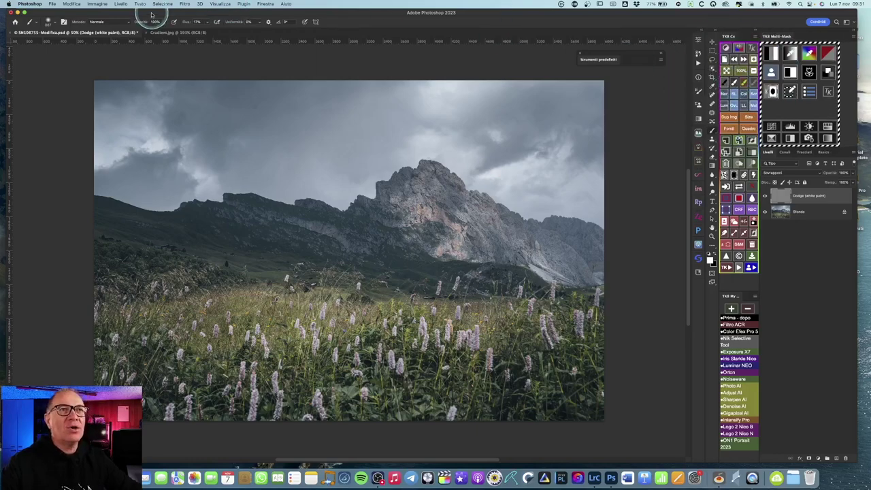
Set the brush flow to 21% and size the brush for the rock face
left_click(191, 22)
type("21")
key("Return")
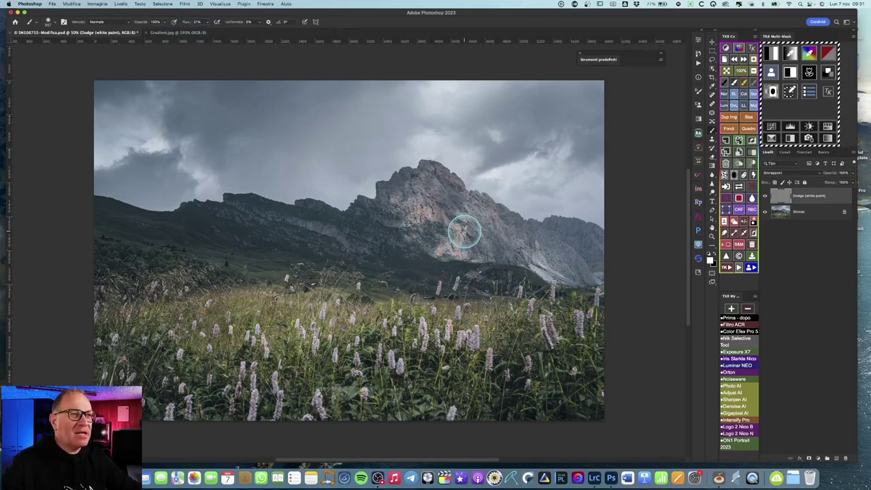
left_click_drag(465, 232, 429, 231)
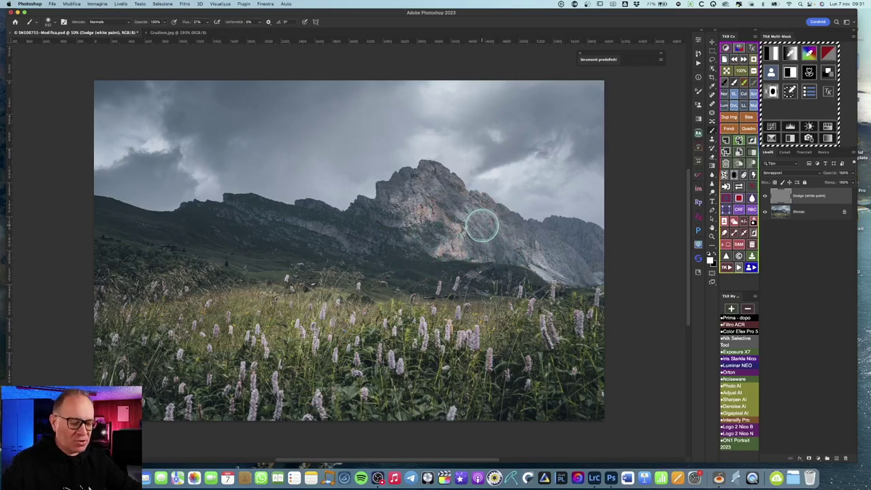
Paint white at 11% flow over the peak's rock face on the Dodge layer
left_click(192, 23)
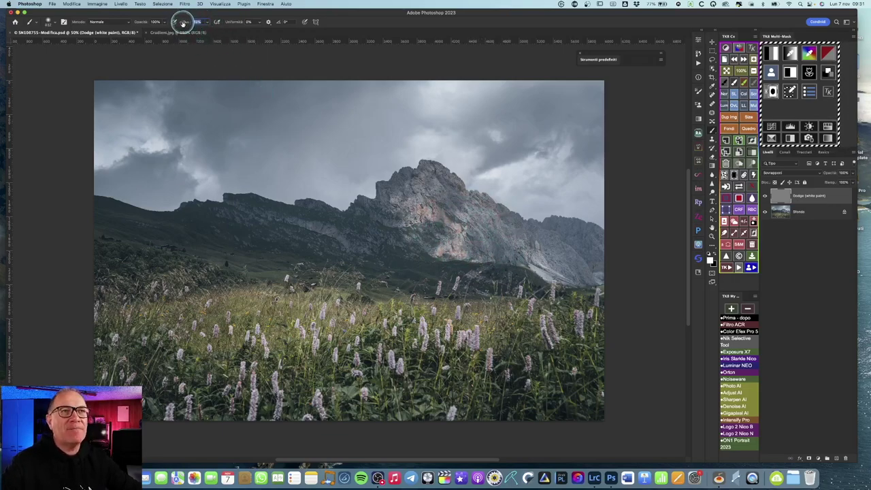
type("11")
key("Return")
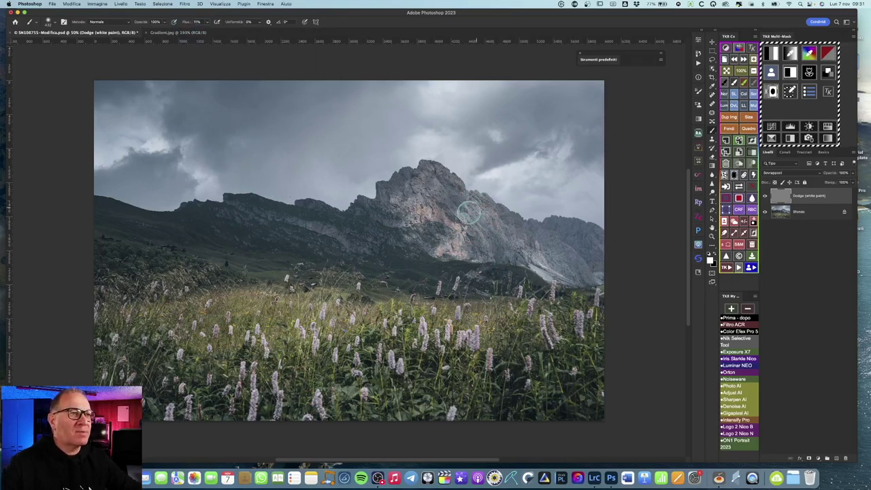
mouse_move(470, 212)
left_mouse_down()
mouse_move(485, 253)
mouse_move(399, 197)
mouse_move(438, 180)
left_mouse_up()
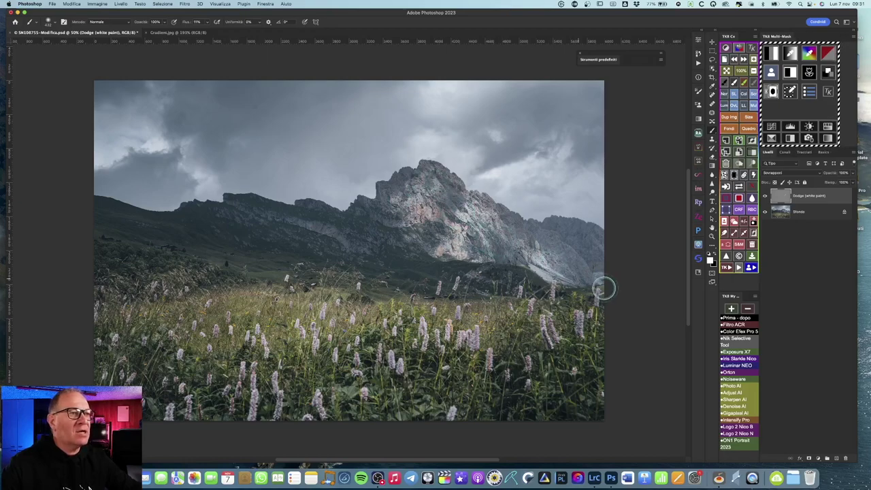
left_click(713, 132)
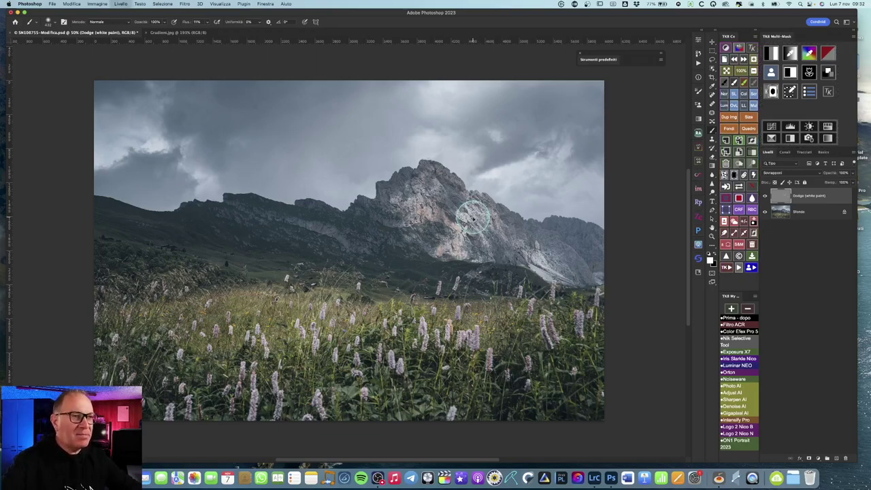
Undo and redo the last stroke to compare the rock with and without dodging
key("super+z")
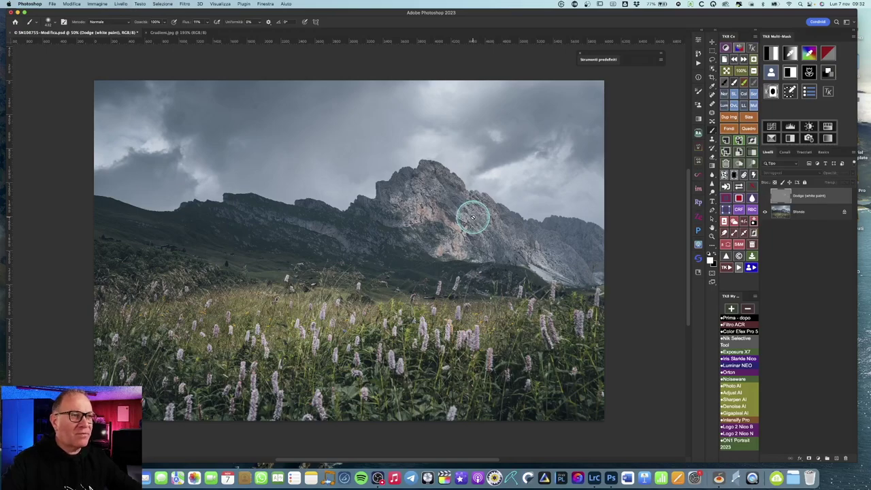
key("super+comma")
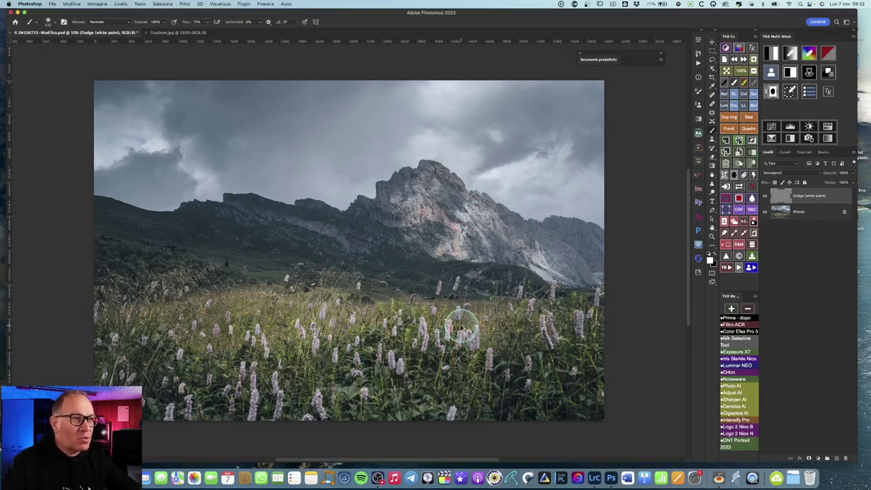
key("super+comma")
key("super+comma")
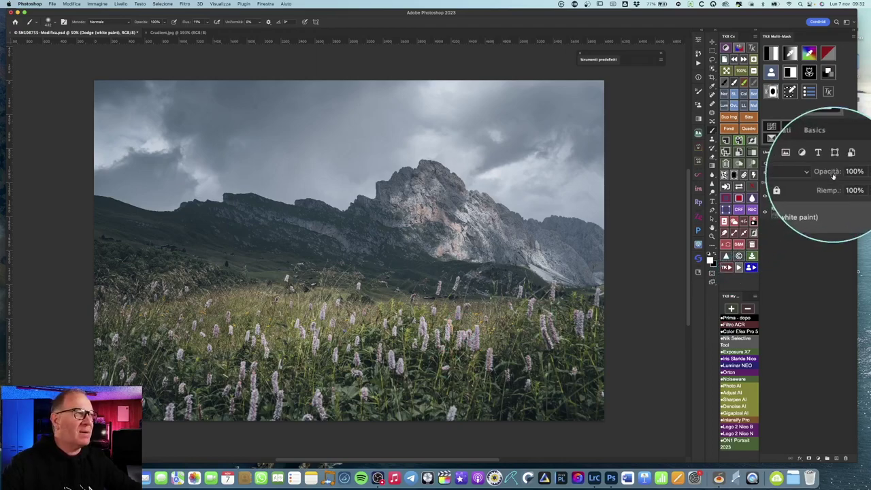
mouse_move(834, 173)
left_mouse_down()
mouse_move(772, 174)
mouse_move(780, 173)
left_mouse_up()
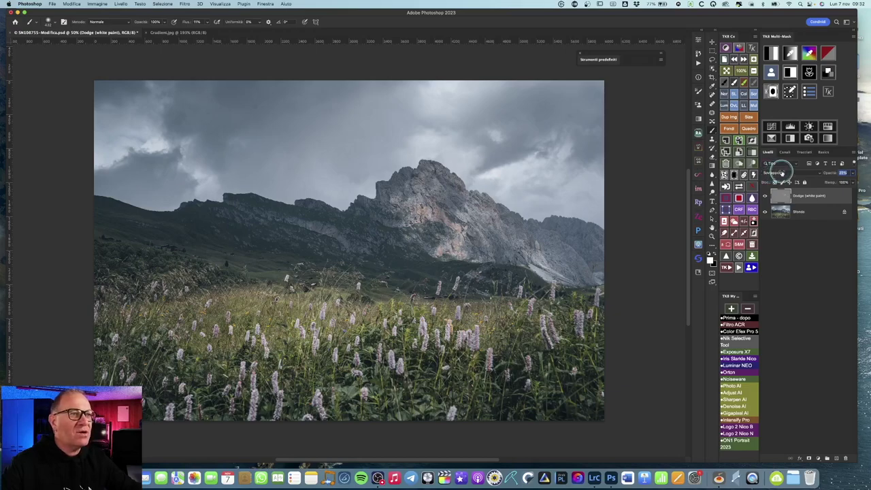
mouse_move(778, 204)
left_mouse_down()
mouse_move(768, 198)
mouse_move(817, 252)
left_mouse_up()
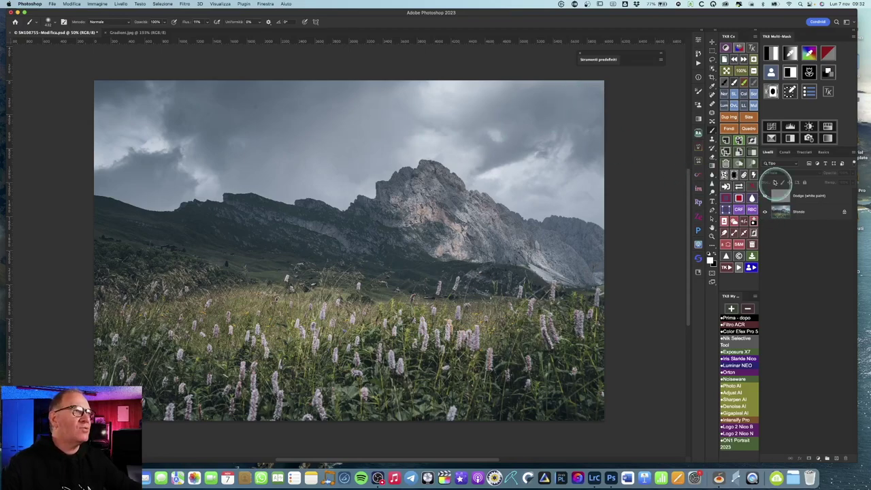
Add a single Burn (black paint) layer above Dodge, deleting the duplicate
left_click(738, 163)
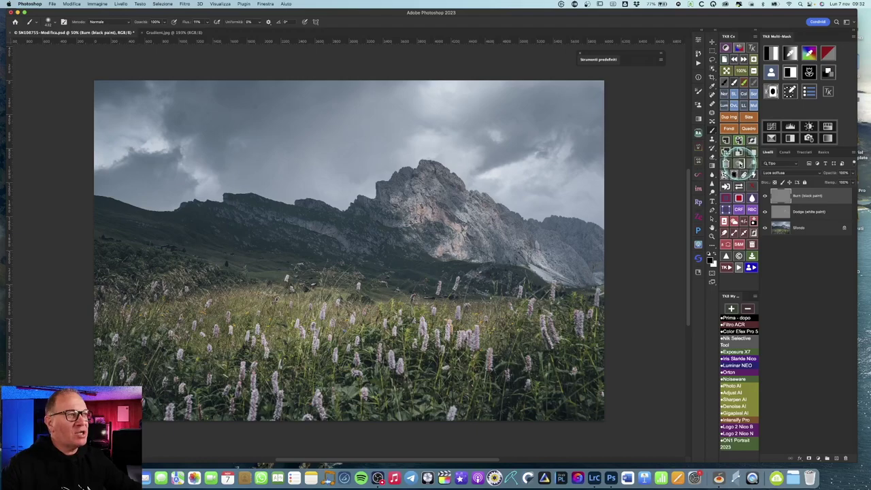
left_click(738, 163)
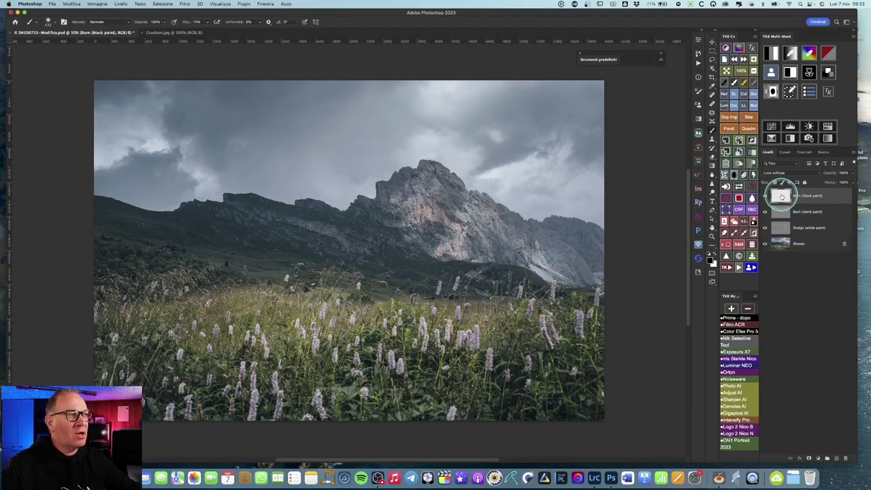
key("Delete")
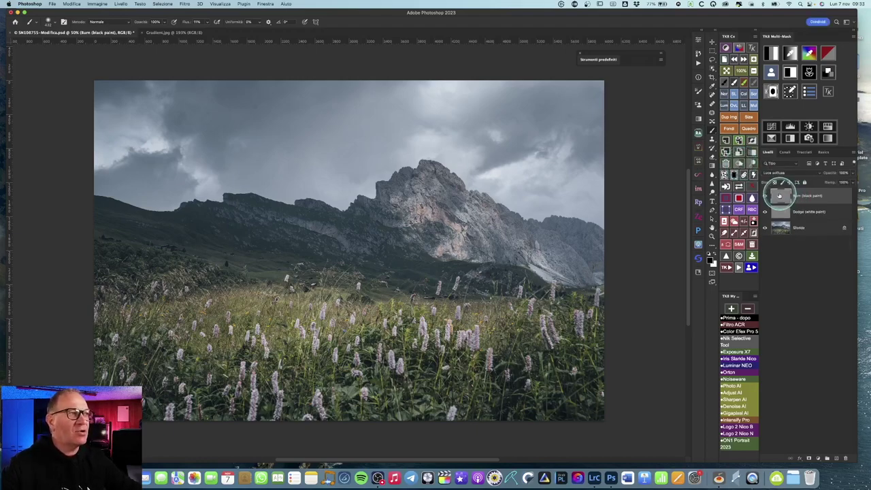
Sample the grey-blue sky tone to build a greyscale colour-based mask
left_click(790, 53)
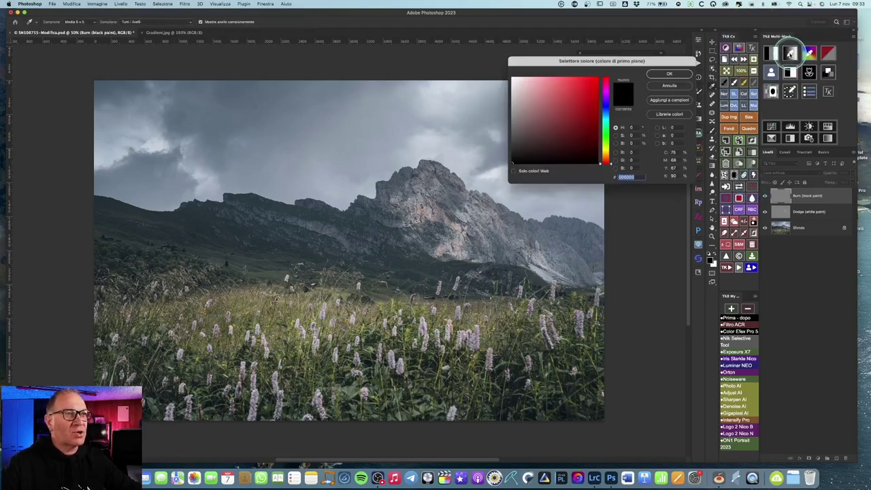
left_click(281, 91)
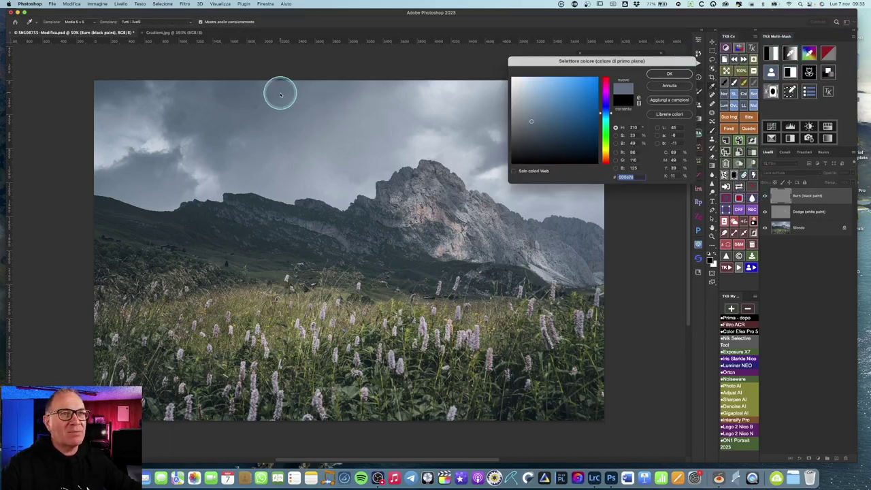
left_click(669, 73)
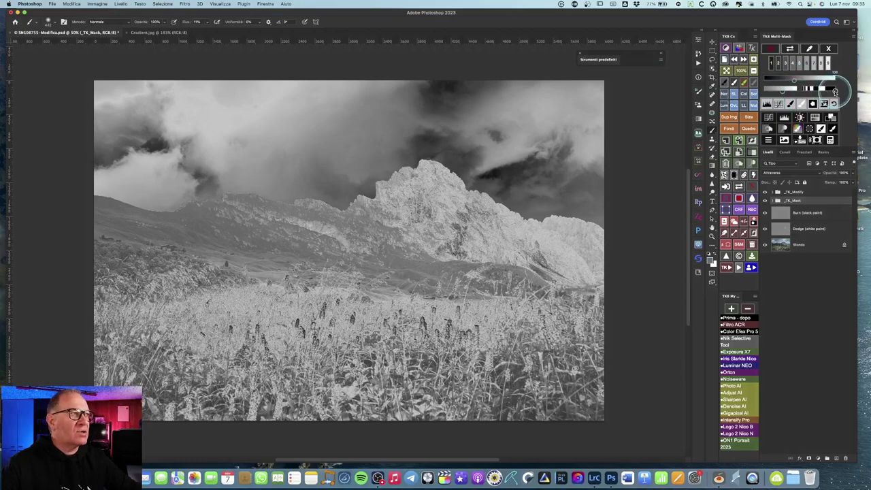
Raise the sky-tone mask preview contrast twice, then discard the _TK mask groups to restore colour
left_click(817, 89)
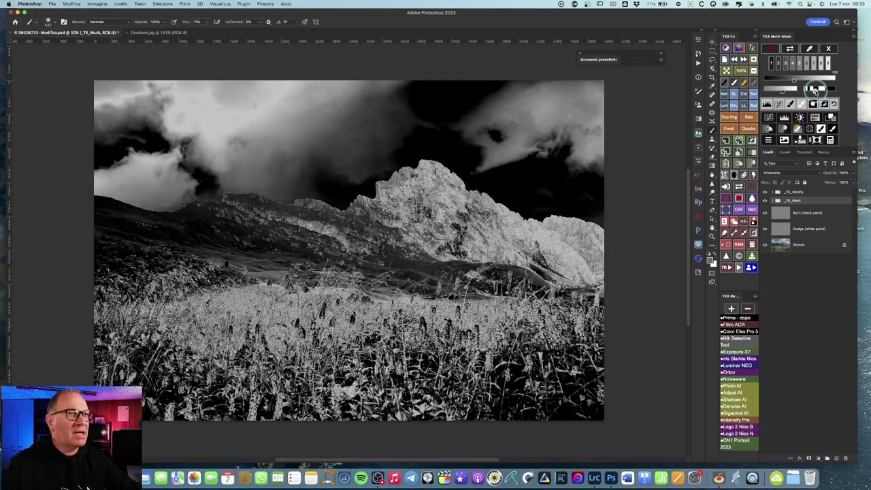
left_click(815, 89)
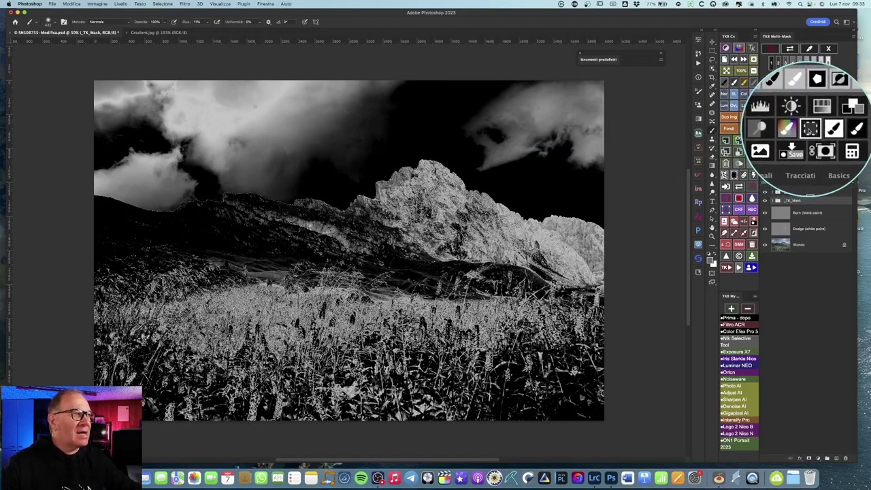
left_click(809, 129)
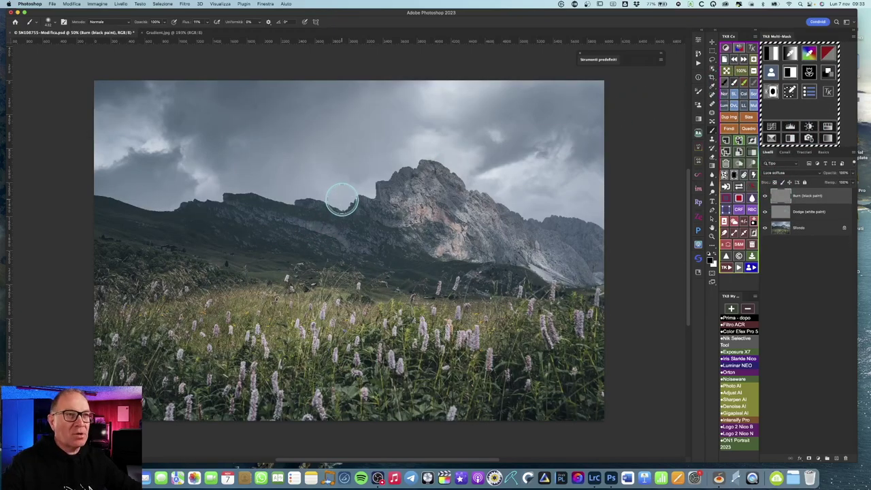
Resize the brush, burn the upper sky black on Burn, and toggle the layer off and on
left_click_drag(342, 199, 418, 195)
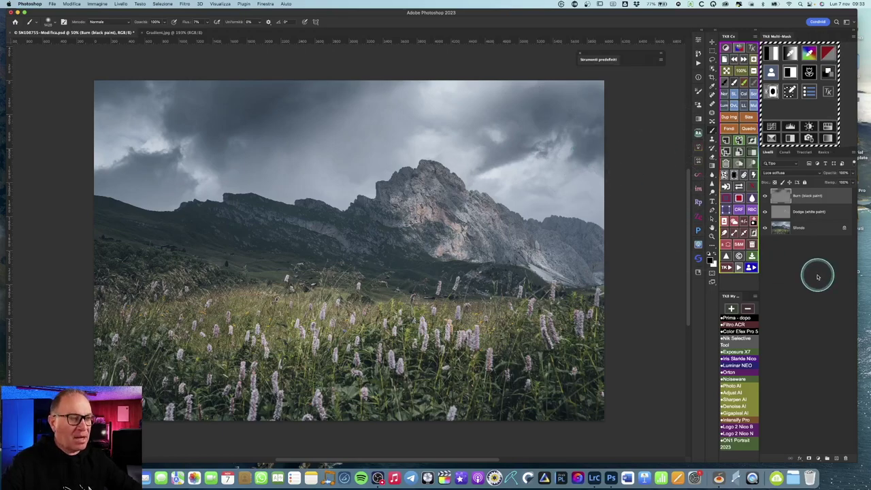
key("ctrl+comma")
key("ctrl+comma")
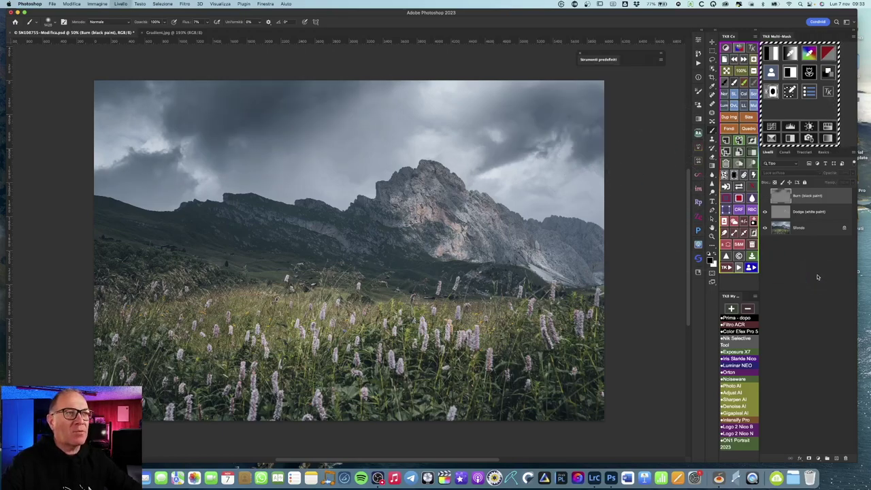
key("ctrl+comma")
key("ctrl+comma")
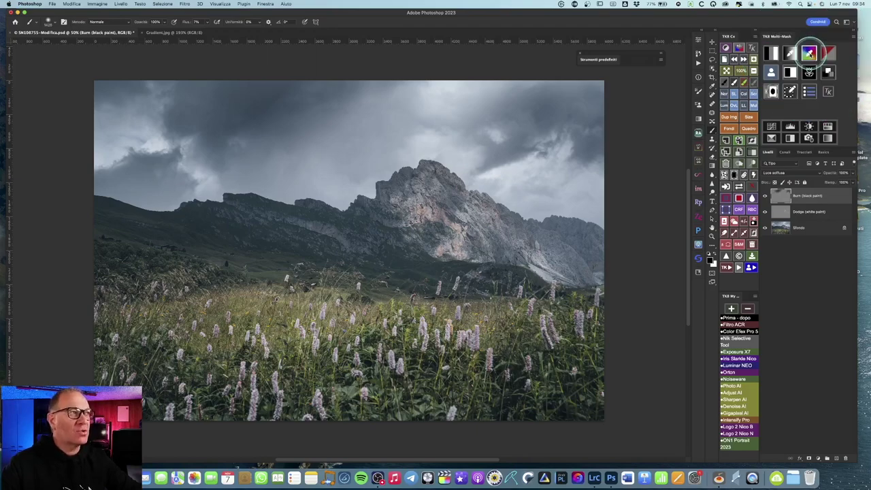
Sample the grey-violet flower colour and tighten the colour mask to the brightest flowers
left_click(809, 53)
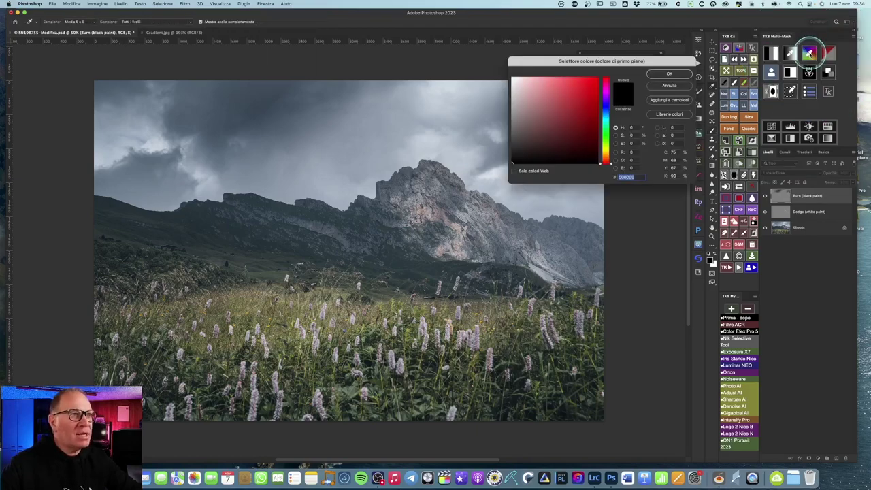
left_click_drag(633, 60, 630, 76)
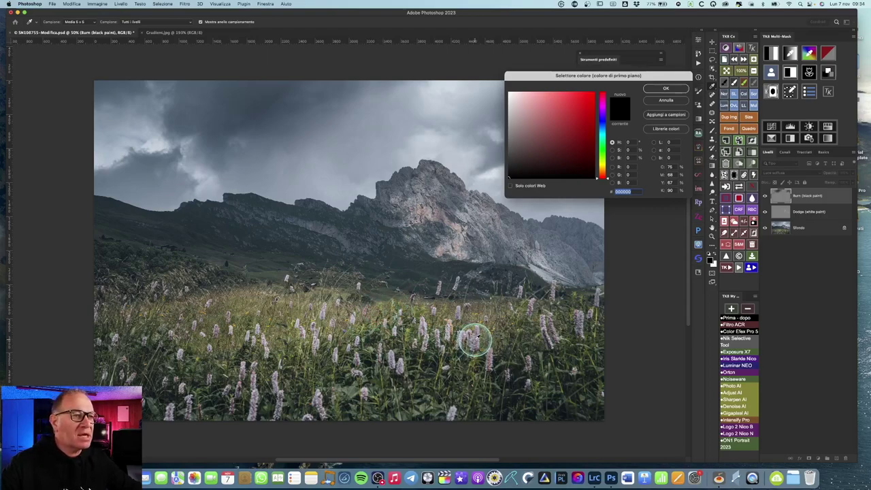
left_click(474, 338)
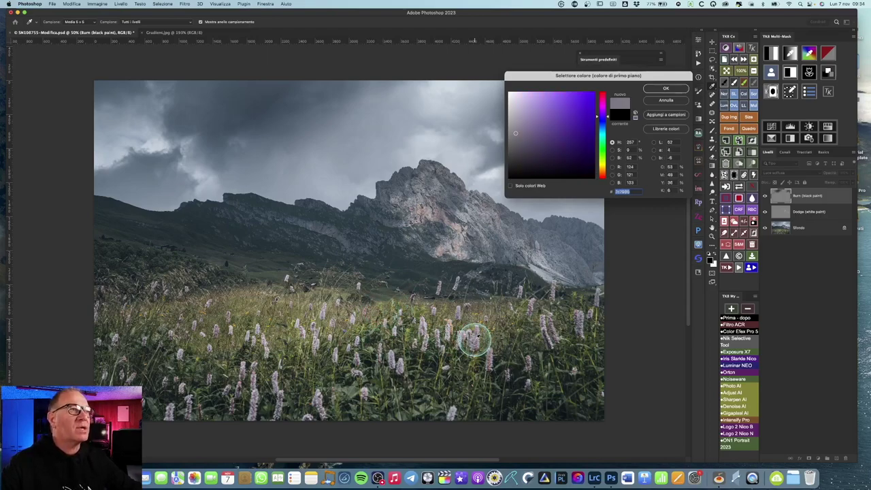
left_click(674, 88)
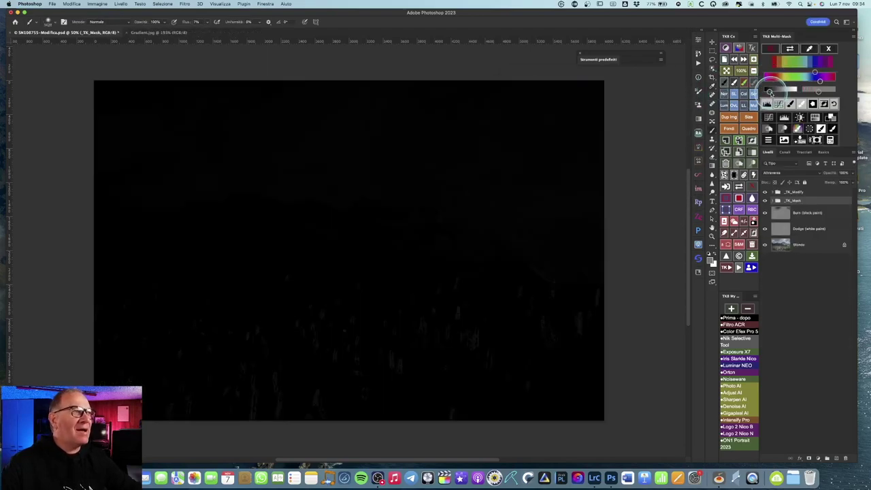
left_click_drag(788, 90, 797, 92)
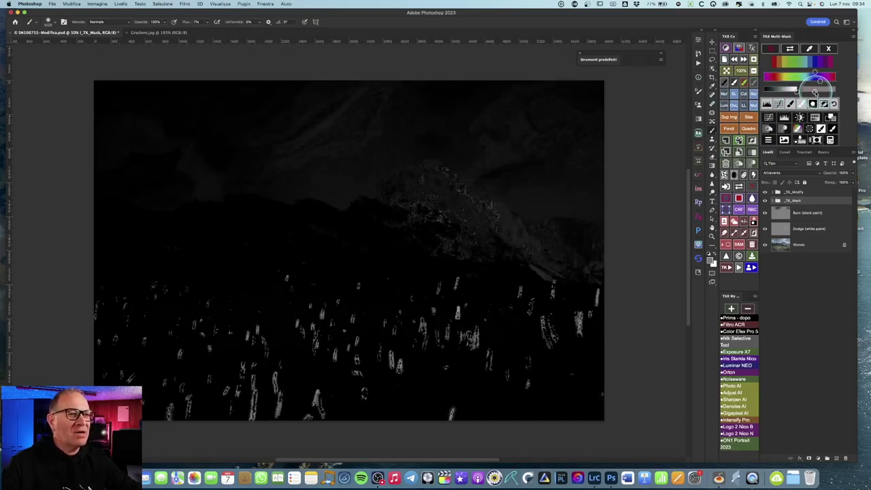
left_click_drag(799, 90, 813, 92)
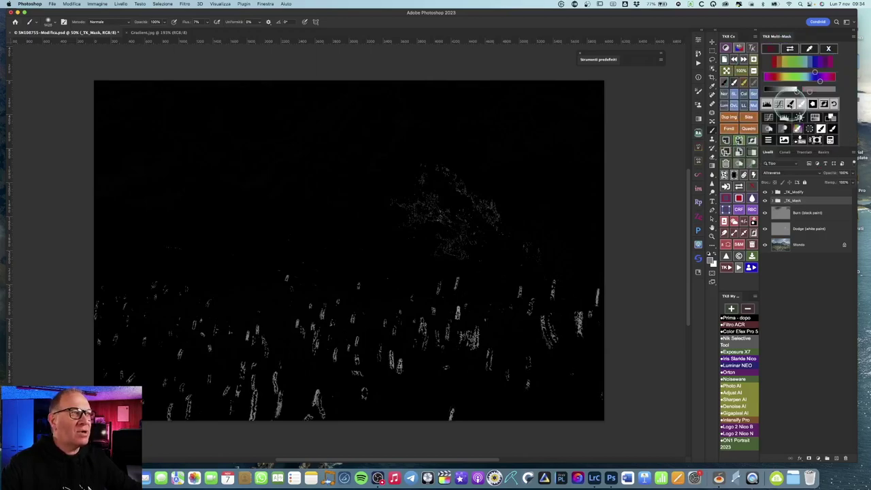
Paint the rock and stray areas out on _TK_Paint, then brighten the spikes with Levels
left_click(789, 103)
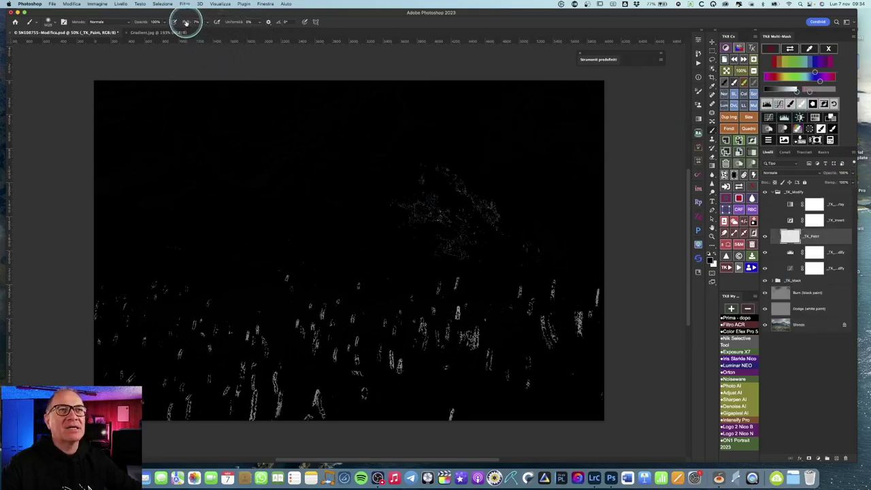
mouse_move(389, 184)
left_mouse_down()
mouse_move(453, 186)
mouse_move(397, 185)
left_mouse_up()
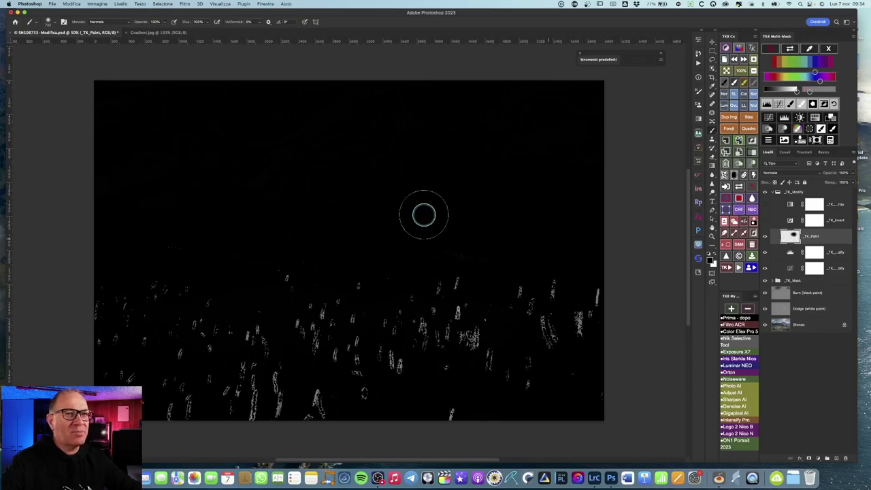
left_click_drag(204, 207, 121, 220)
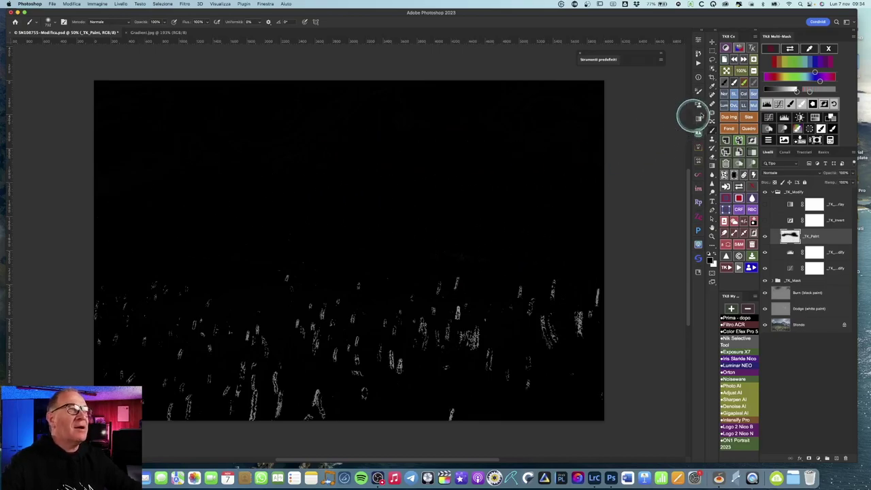
left_click(769, 102)
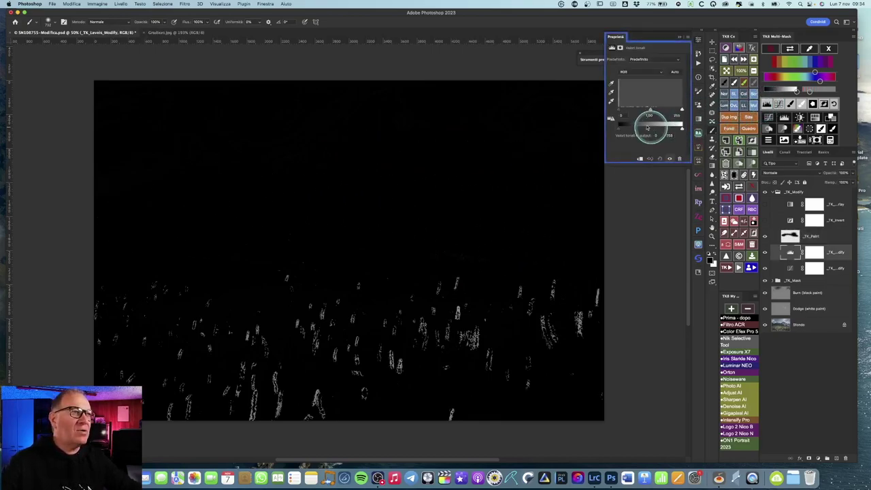
left_click_drag(681, 110, 652, 110)
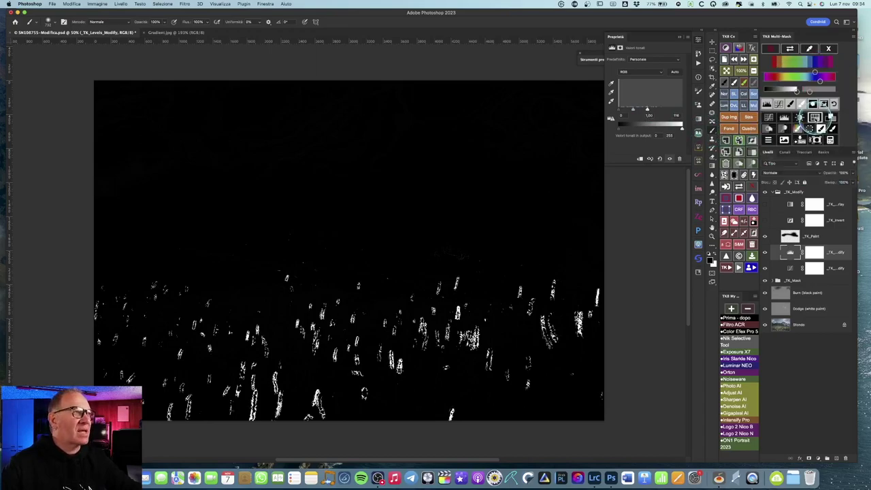
Apply the flower mask as a Hue/Saturation layer and check its mask alone and as red overlay
left_click(816, 117)
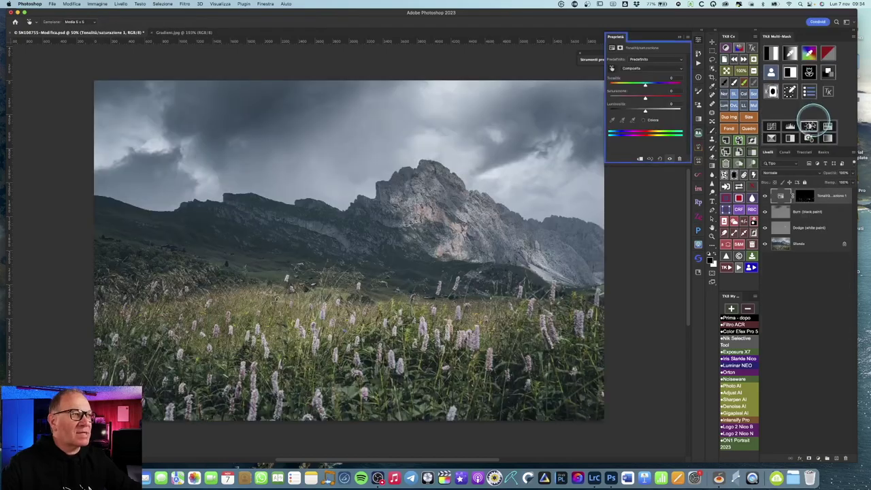
left_click(805, 197)
left_click(805, 196, "alt")
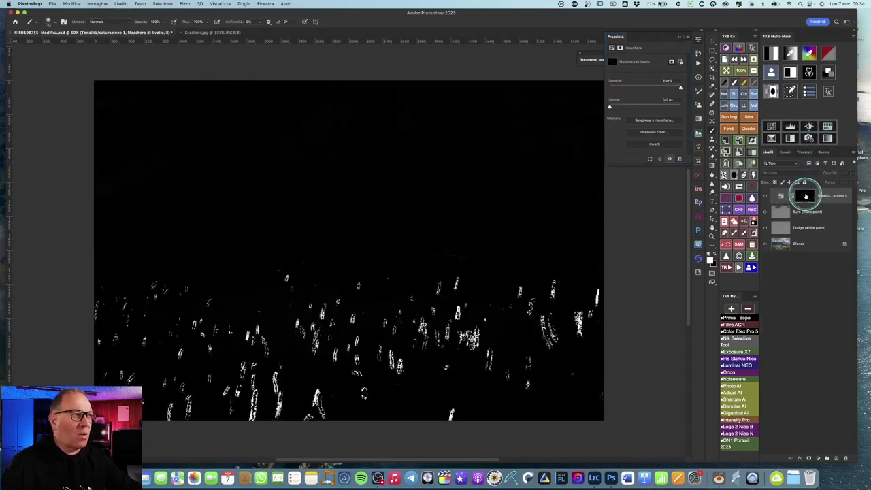
left_click(782, 196)
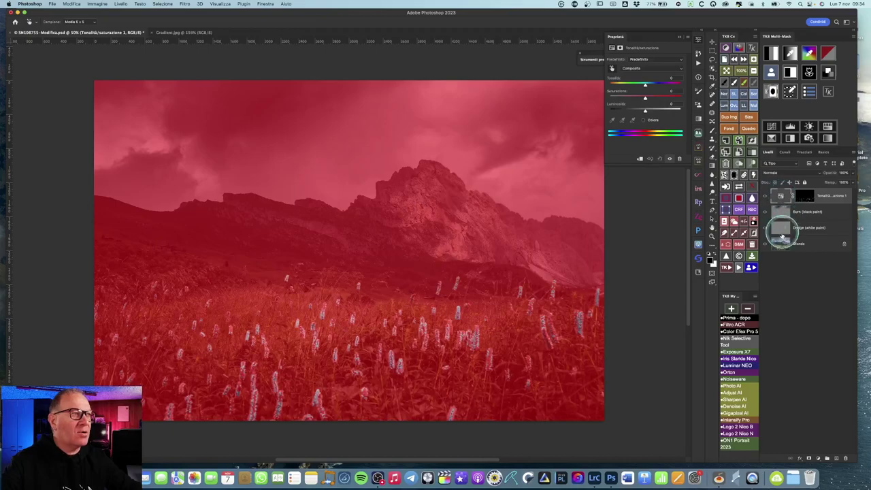
left_click(780, 196)
Raise the masked layer's Saturation, then give the Magentas an extra saturation boost
left_click(644, 95)
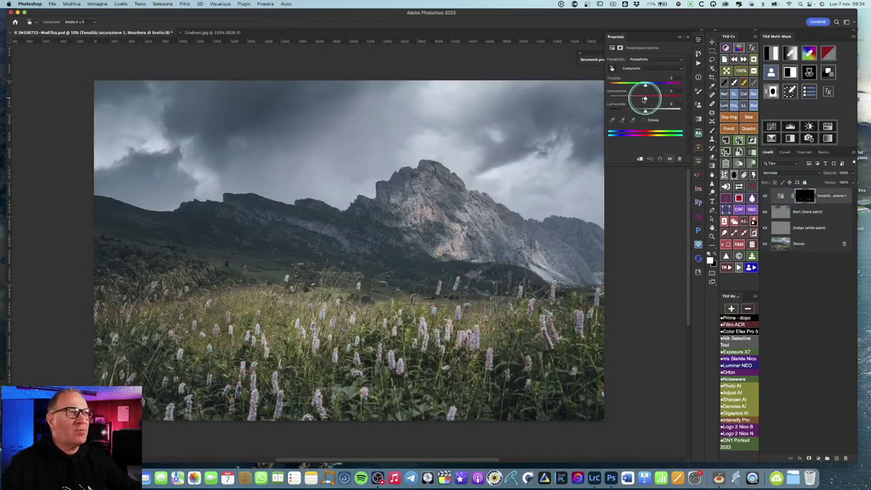
left_click_drag(645, 99, 669, 99)
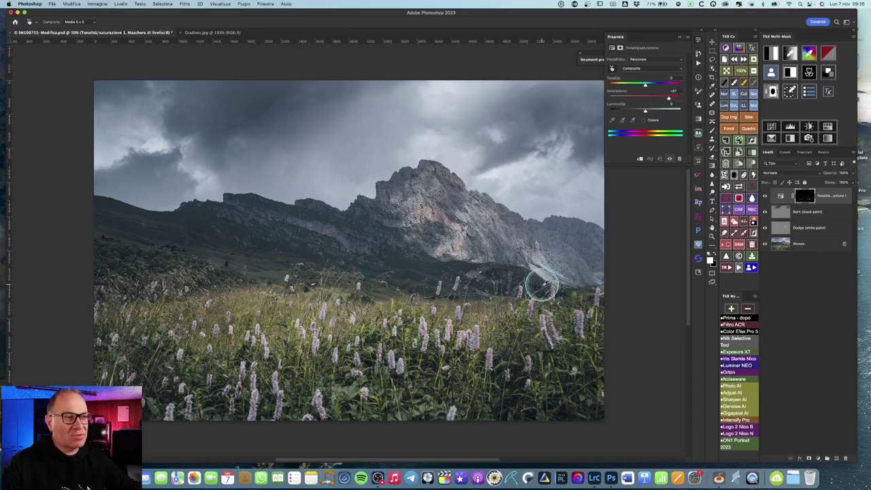
left_click(553, 328)
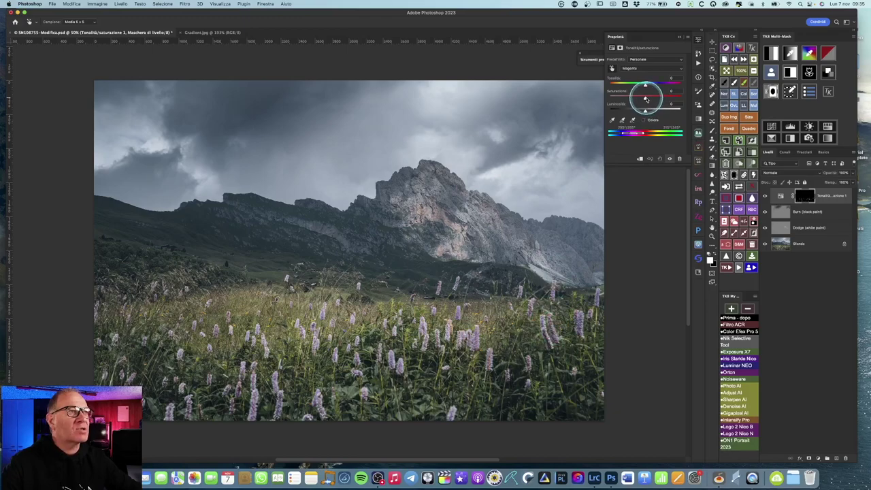
left_click_drag(645, 99, 672, 99)
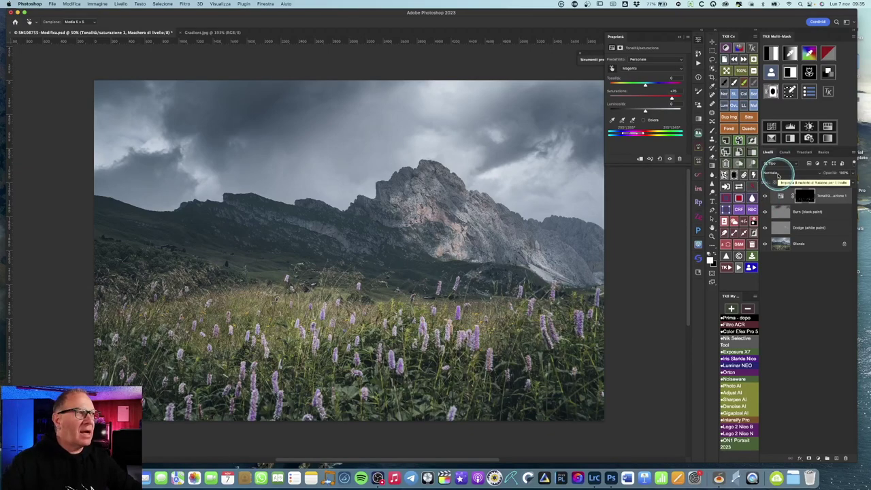
left_click(809, 53)
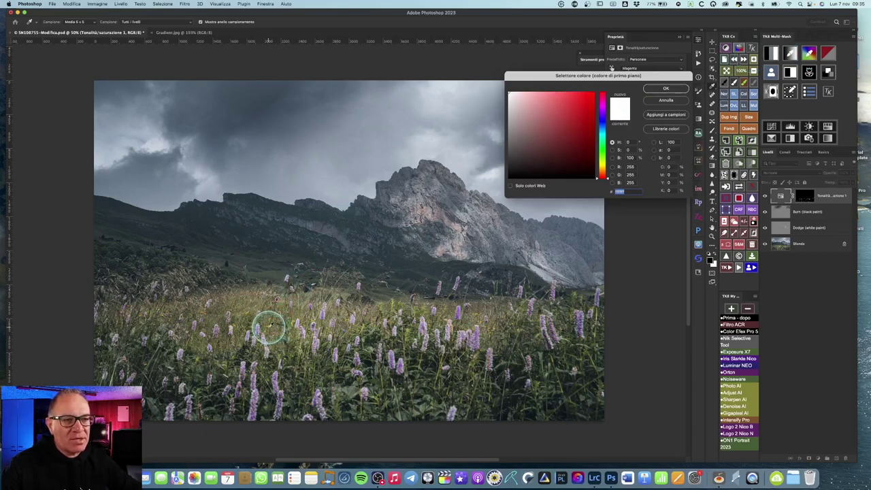
Sample the olive-yellow grass colour and widen and brighten the colour mask around the grass
left_click(270, 326)
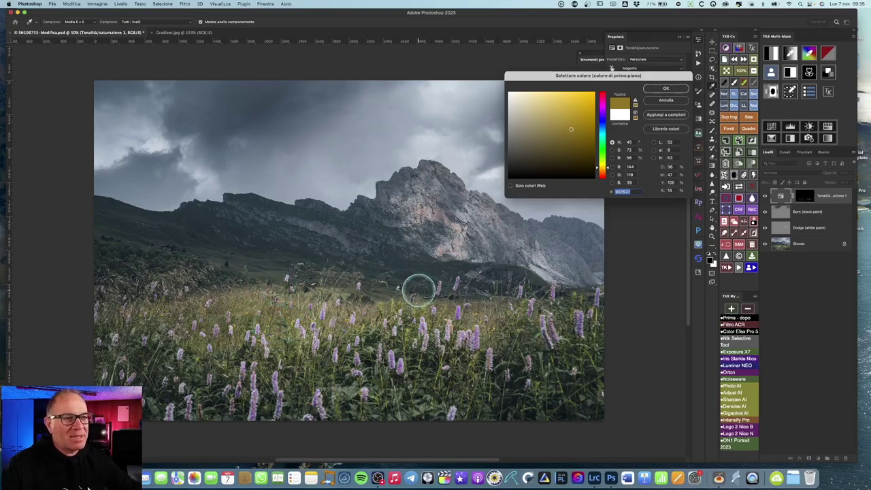
left_click(666, 89)
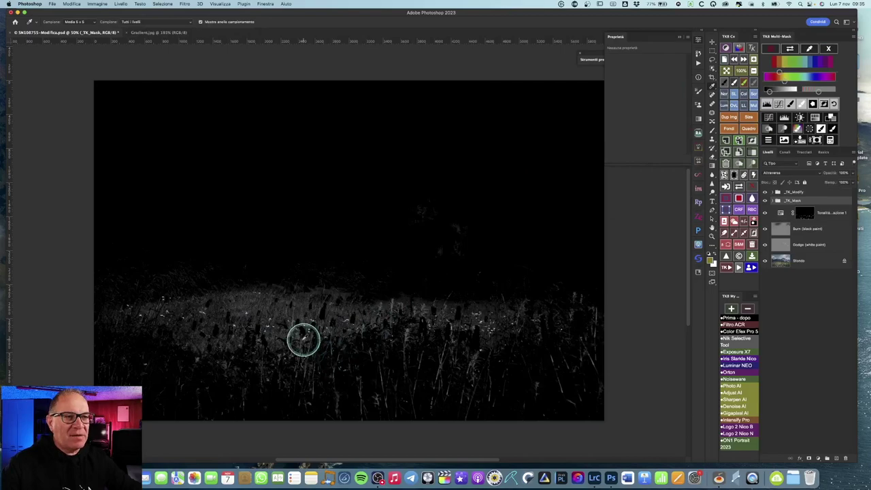
left_click(783, 89)
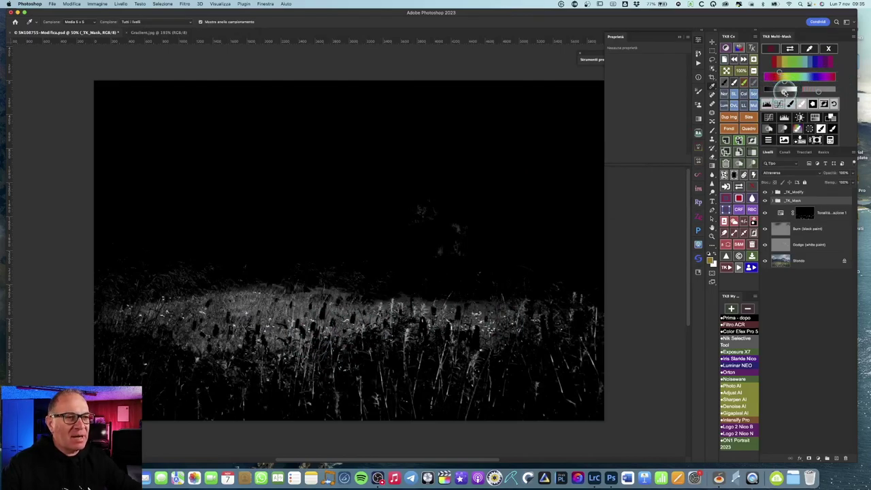
left_click_drag(787, 91, 781, 92)
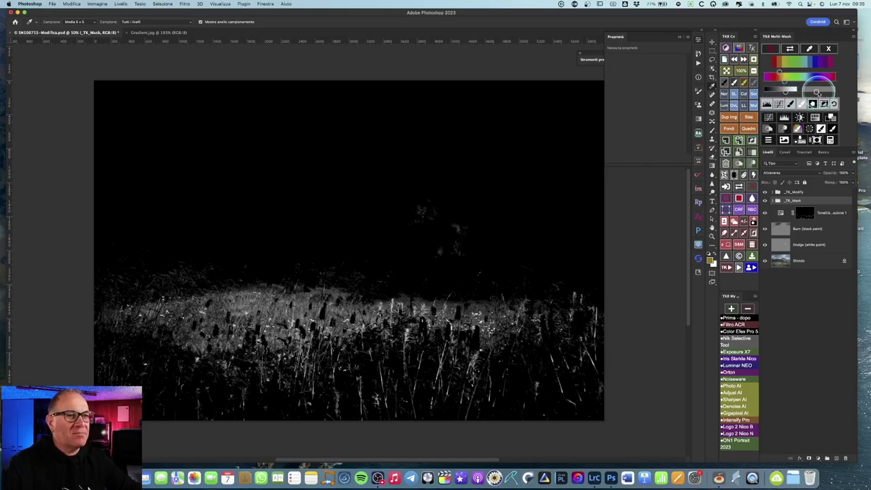
Paint the horizon glow out of the mask and apply it as a Hue/Saturation layer
left_click(781, 103)
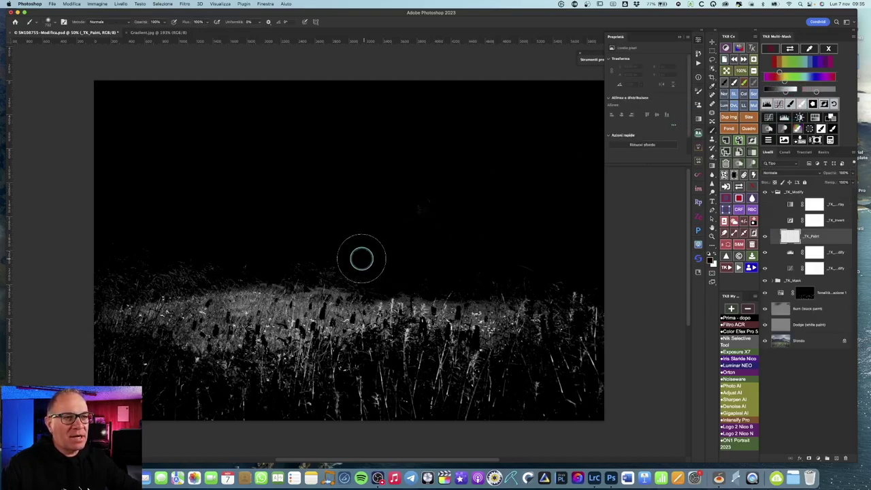
left_click_drag(256, 259, 568, 224)
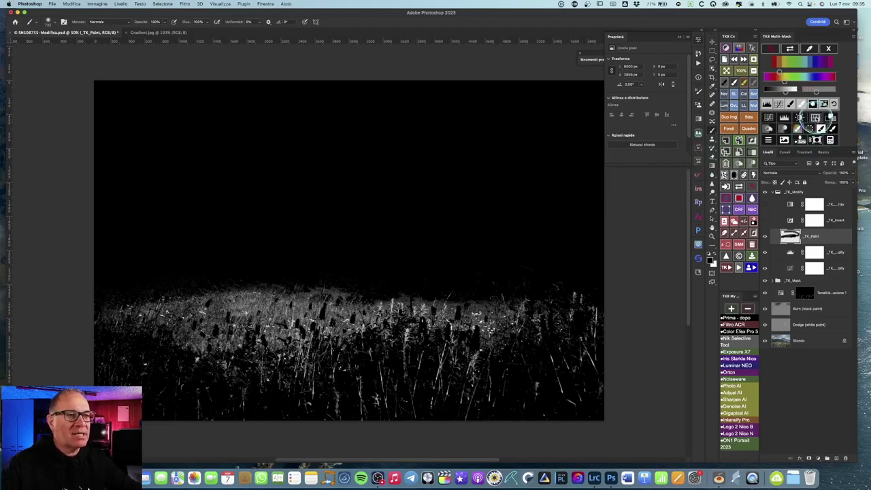
left_click(831, 118)
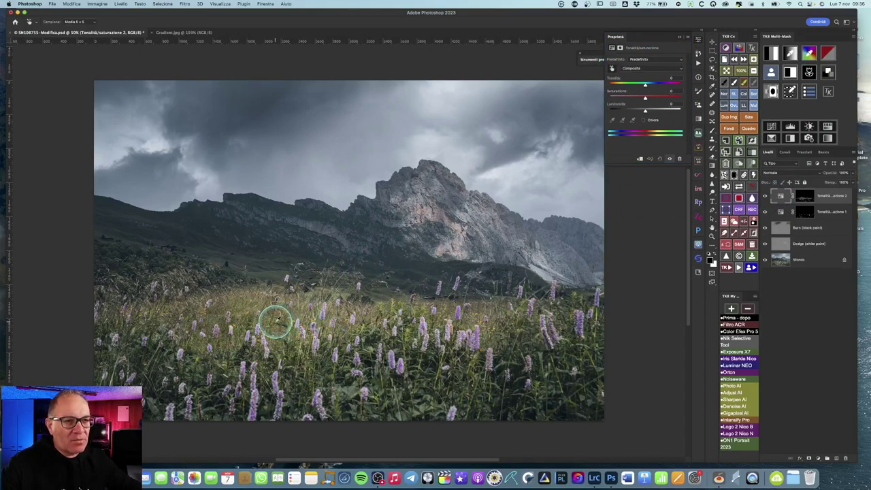
Raise Yellows saturation on the grass Hue/Saturation layer, close Properties, and start a saturation mask
left_click(275, 320)
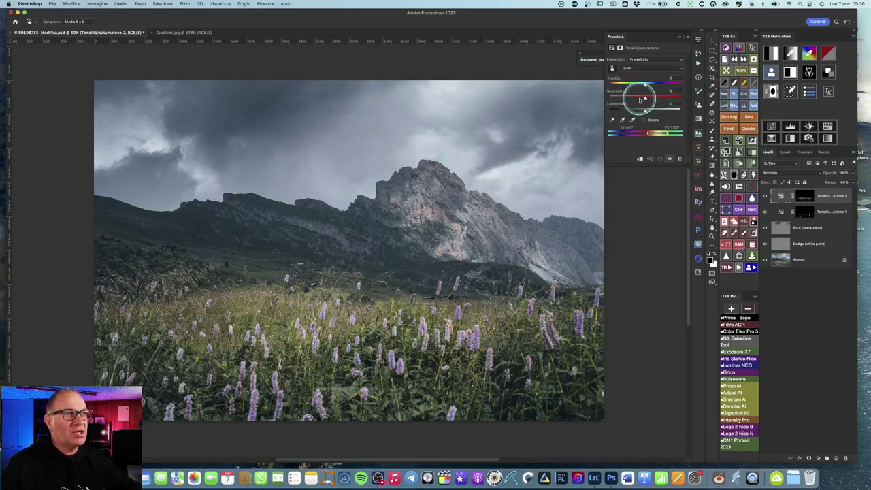
left_click_drag(645, 98, 658, 100)
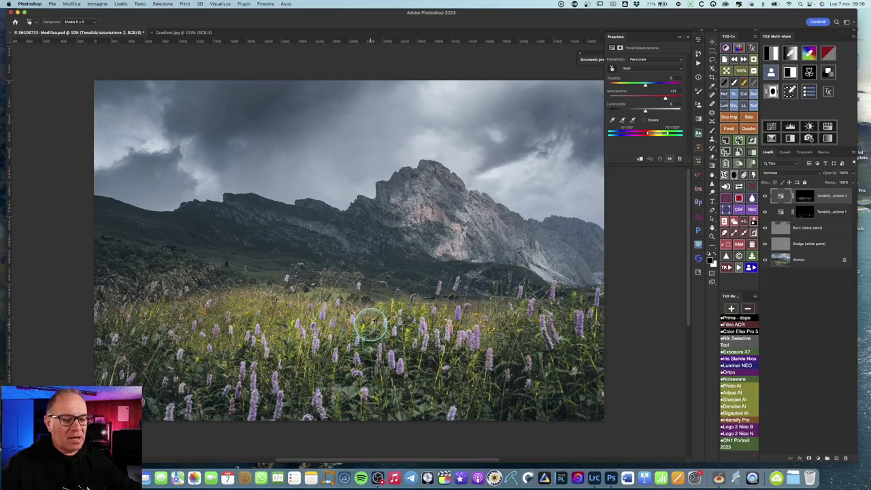
left_click(621, 177)
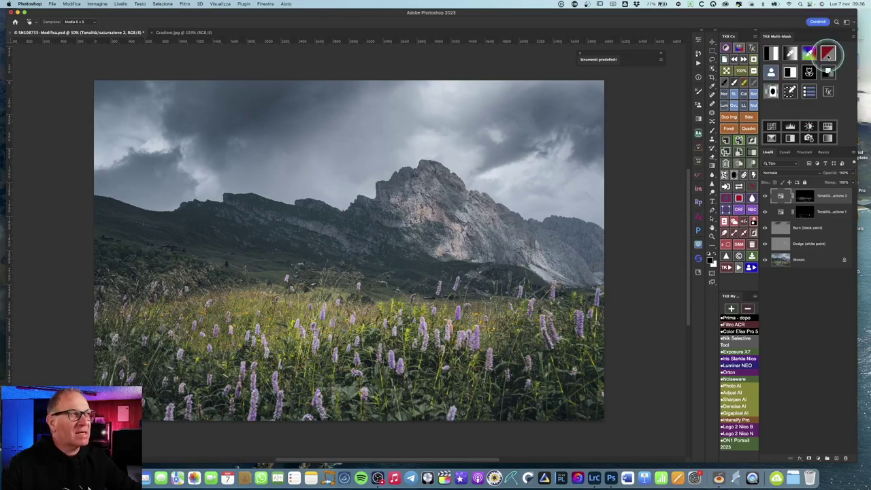
left_click(828, 53)
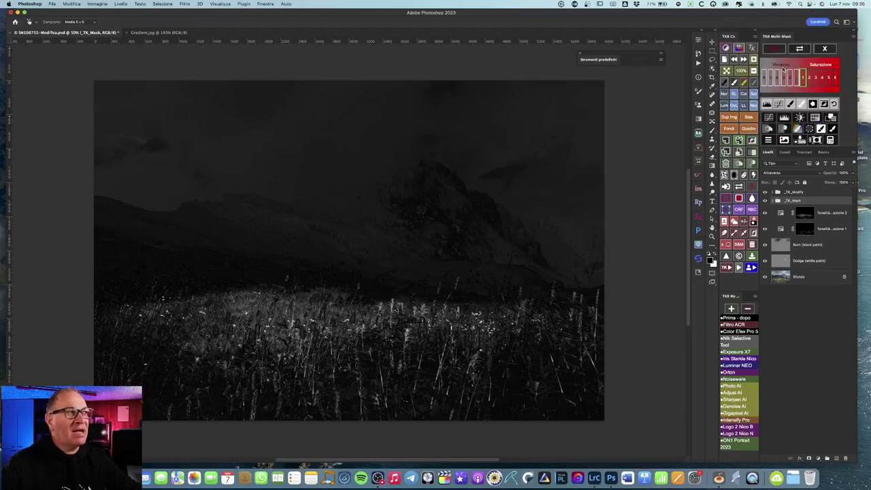
Choose the low-saturation zone buttons so sky and mountains turn bright in the mask
left_click(795, 79)
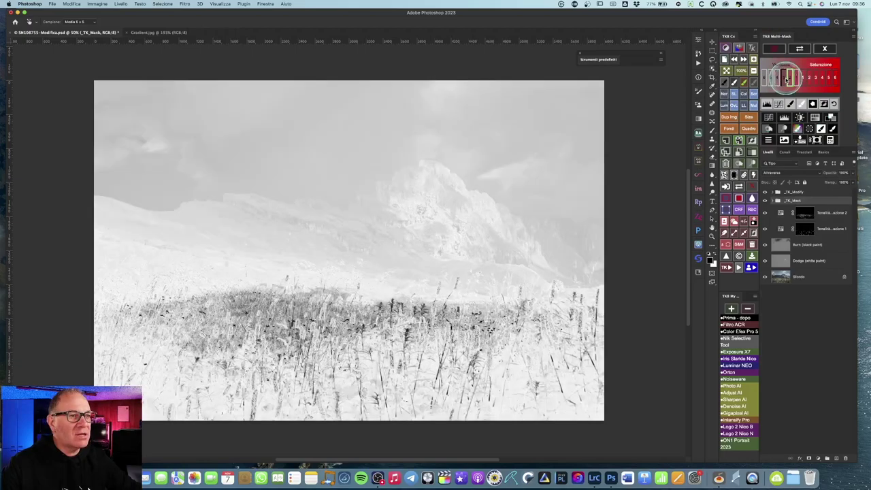
left_click(784, 77)
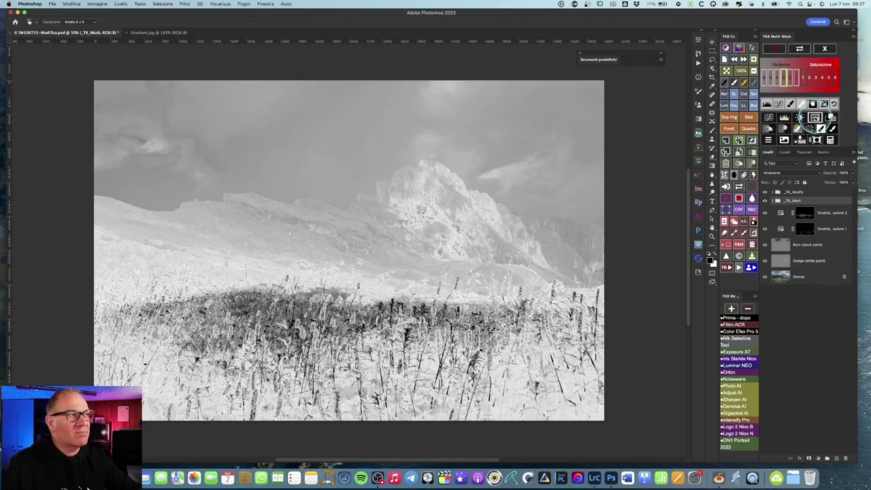
Apply the saturation mask as a Hue/Saturation layer, raise Saturation, then delete that layer
left_click(832, 117)
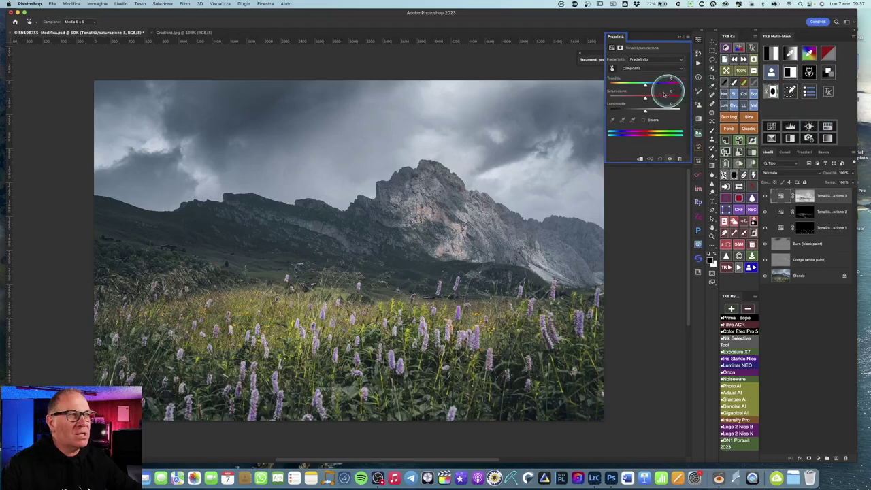
left_click_drag(650, 99, 664, 100)
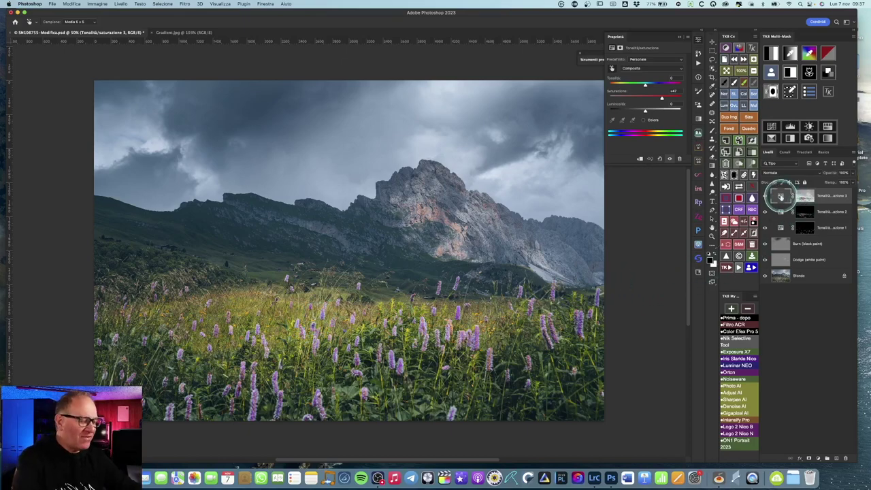
key("Delete")
Reopen the saturation mask, narrow it to a low-saturation range, and brighten its whites with Levels
left_click(828, 54)
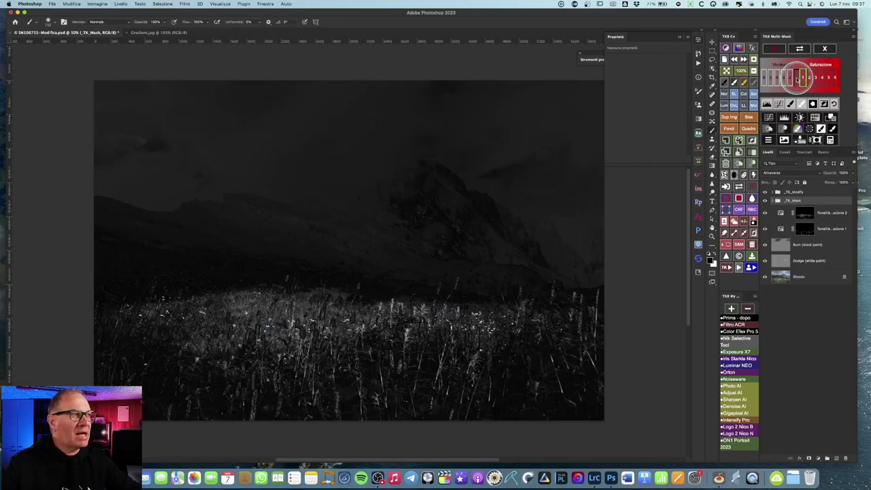
left_click(795, 78)
left_click(790, 79)
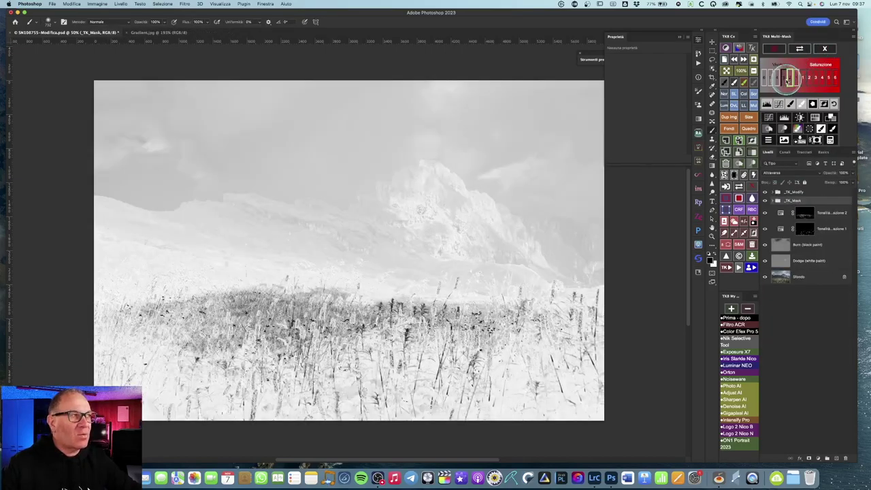
left_click(787, 79)
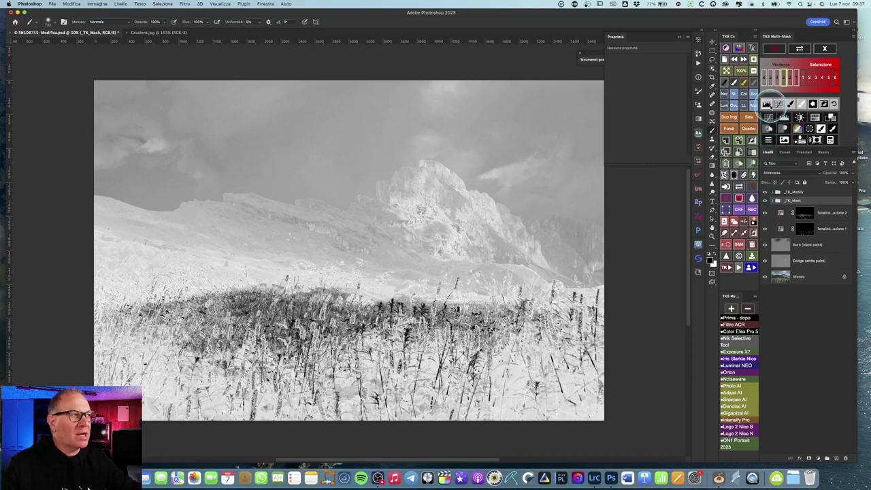
left_click(767, 103)
left_click_drag(620, 109, 648, 113)
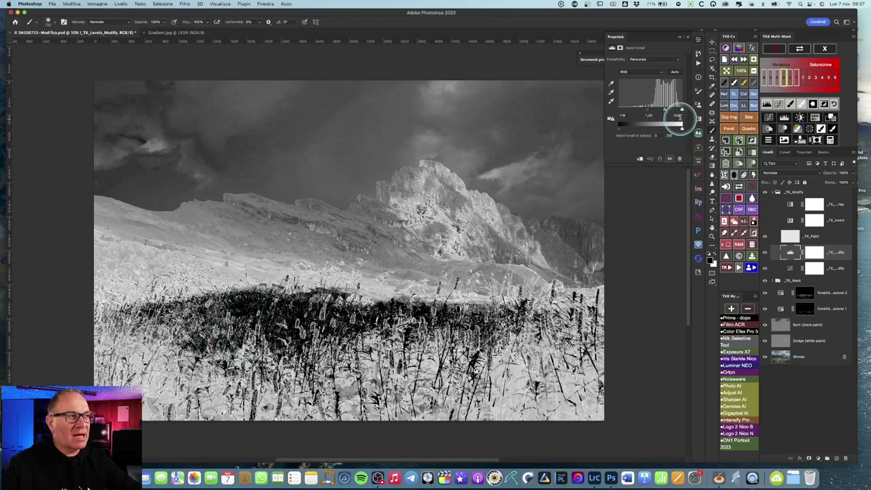
left_click_drag(682, 111, 676, 112)
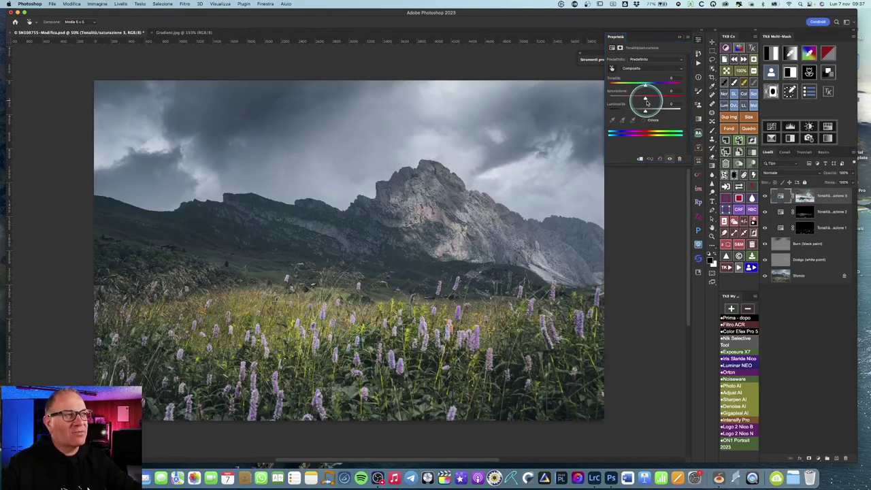
Raise Hue/Saturation 3 saturation to about +41, then start a new TK8 saturation mask preview
mouse_move(646, 99)
left_mouse_down()
mouse_move(667, 101)
mouse_move(659, 100)
left_mouse_up()
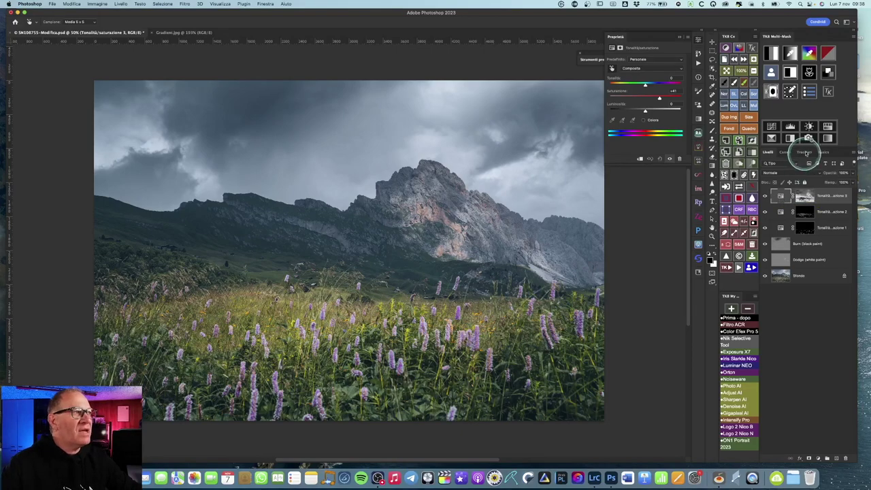
left_click(829, 54)
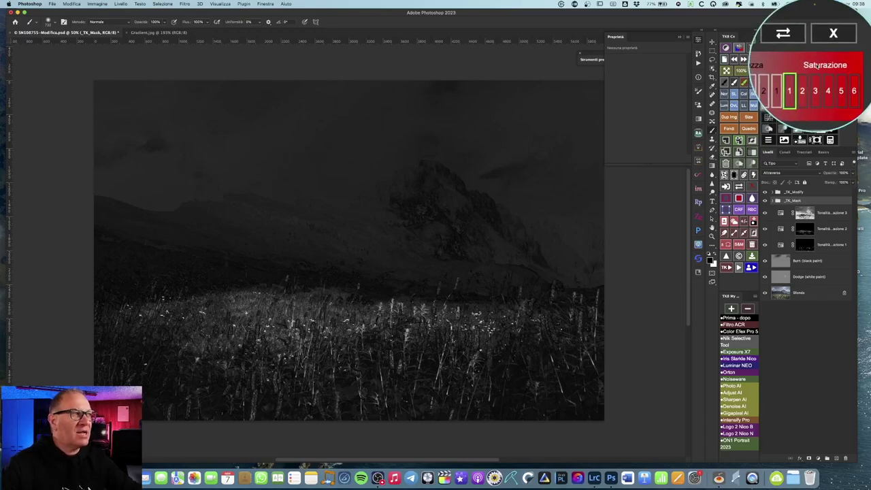
Tighten the TK saturation mask to the brightest grass and create a masked Hue/Saturation 4 layer
left_click(803, 76)
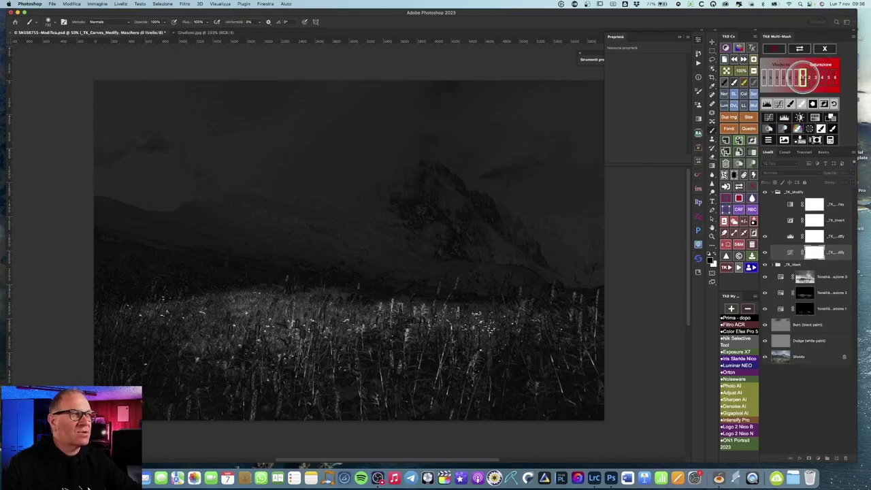
left_click(804, 77)
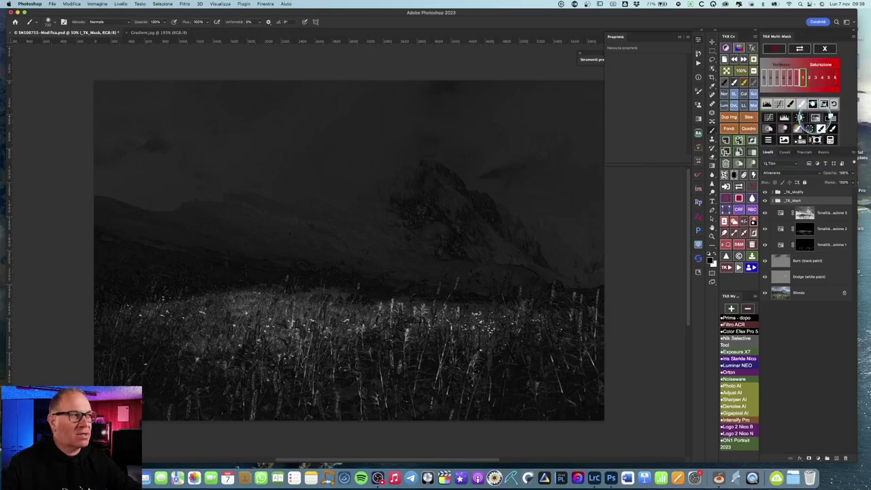
left_click(800, 118)
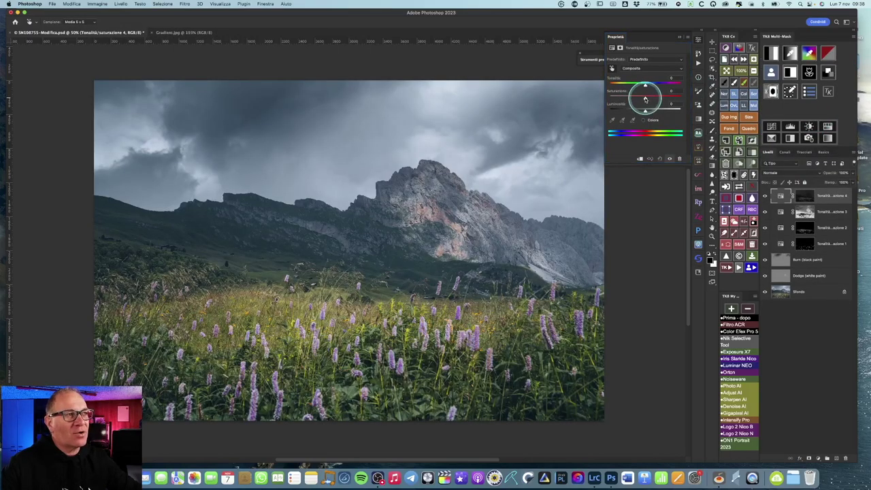
Lower Hue/Saturation 4 saturation to about -44, then select the adjustment and paint layer stack
left_click_drag(645, 99, 632, 99)
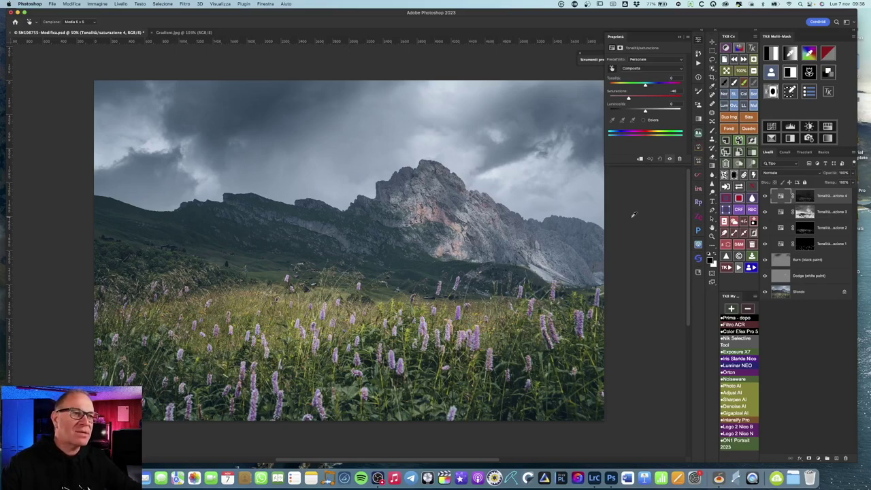
left_click(633, 215)
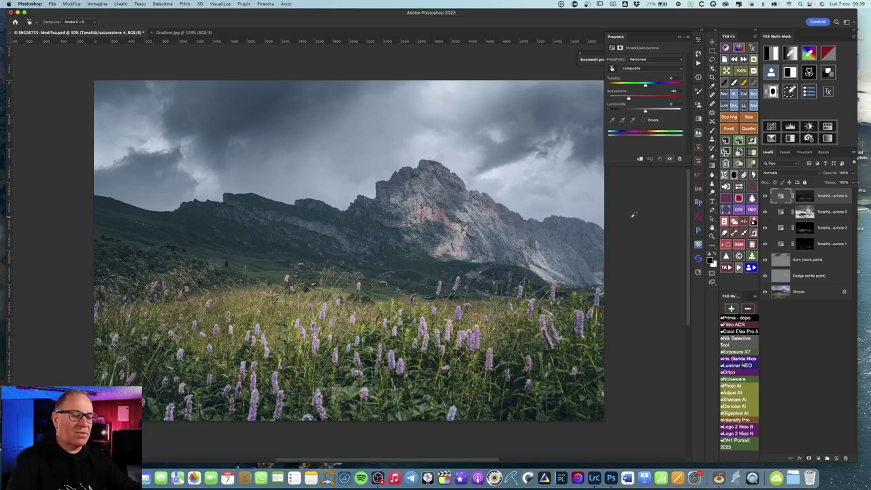
left_click_drag(789, 216, 783, 276)
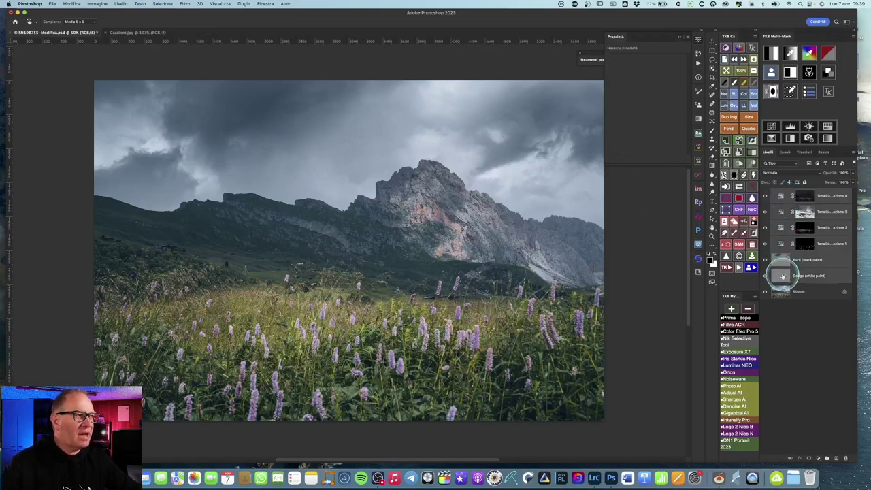
Delete the Hue/Saturation, Dodge and Burn layers above Sfondo, flattening their edits into the photo
key("F12")
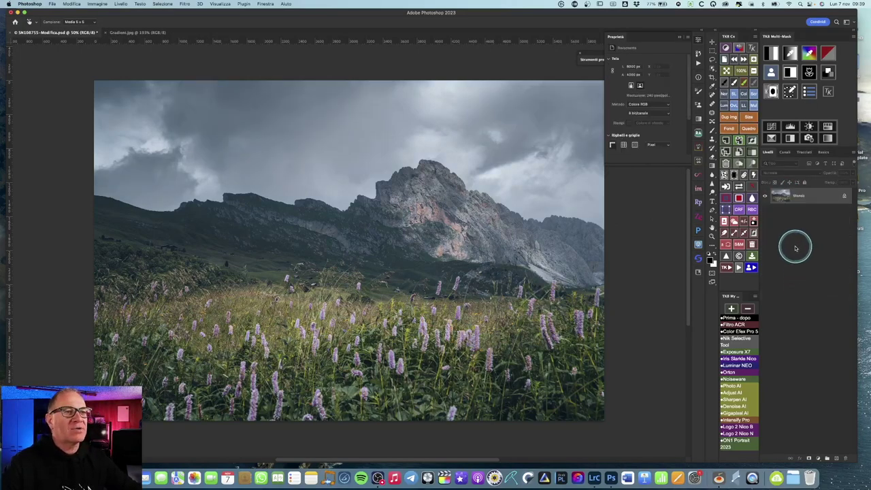
left_click_drag(785, 242, 786, 244)
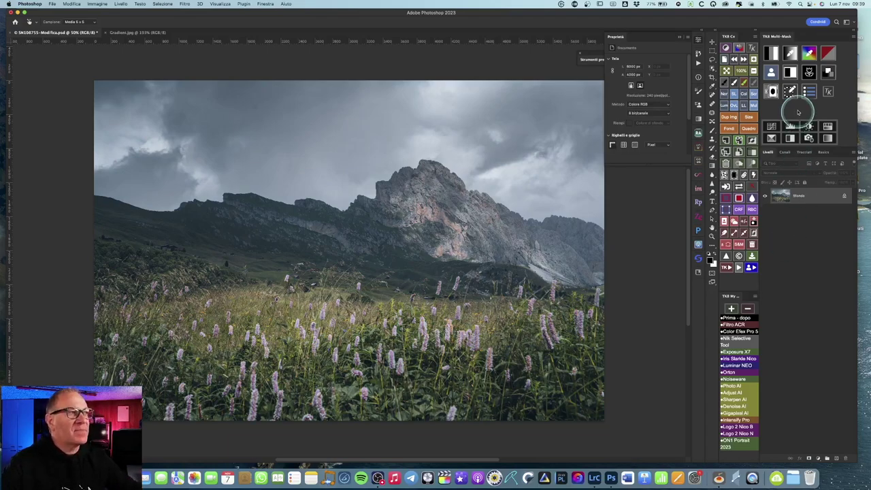
left_click_drag(786, 244, 770, 72)
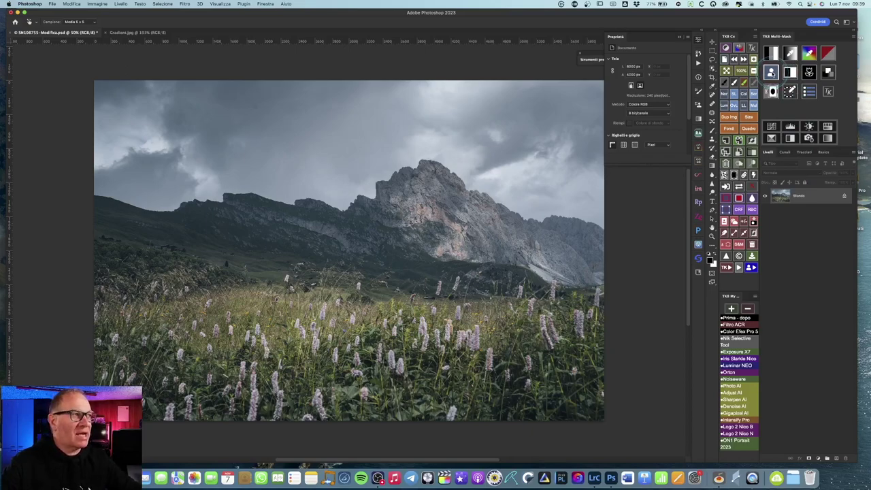
left_click_drag(772, 72, 790, 73)
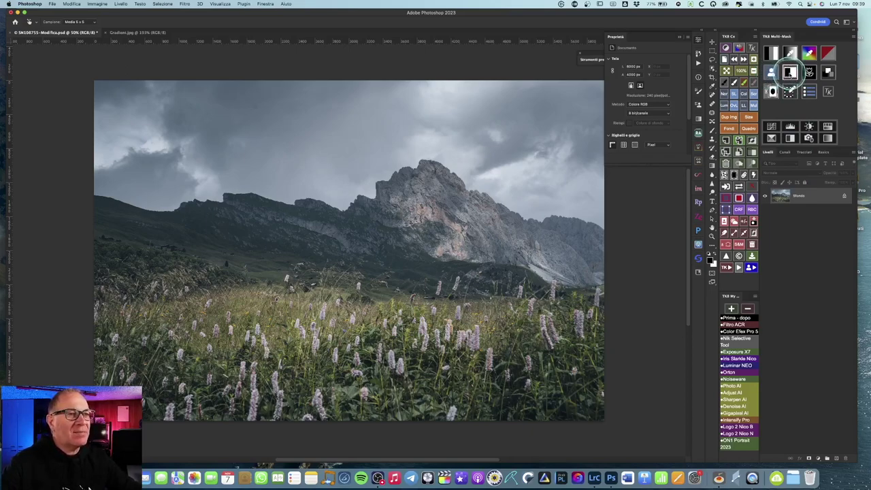
Start a TK black-and-white mask preview with the Reds darkened in the mix
left_click(790, 73)
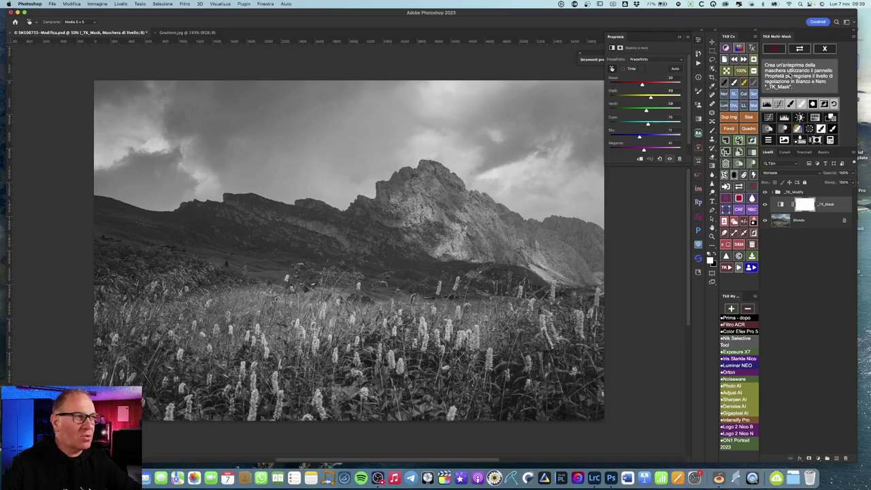
left_click_drag(633, 39, 640, 49)
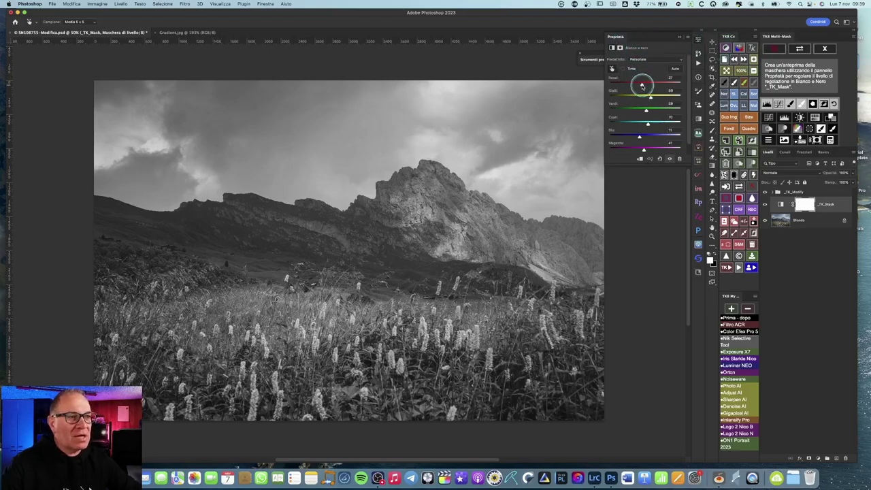
mouse_move(642, 85)
left_mouse_down()
mouse_move(628, 85)
mouse_move(651, 99)
mouse_move(633, 98)
mouse_move(658, 99)
mouse_move(621, 99)
mouse_move(662, 111)
mouse_move(629, 108)
mouse_move(620, 138)
mouse_move(643, 150)
mouse_move(618, 137)
left_mouse_up()
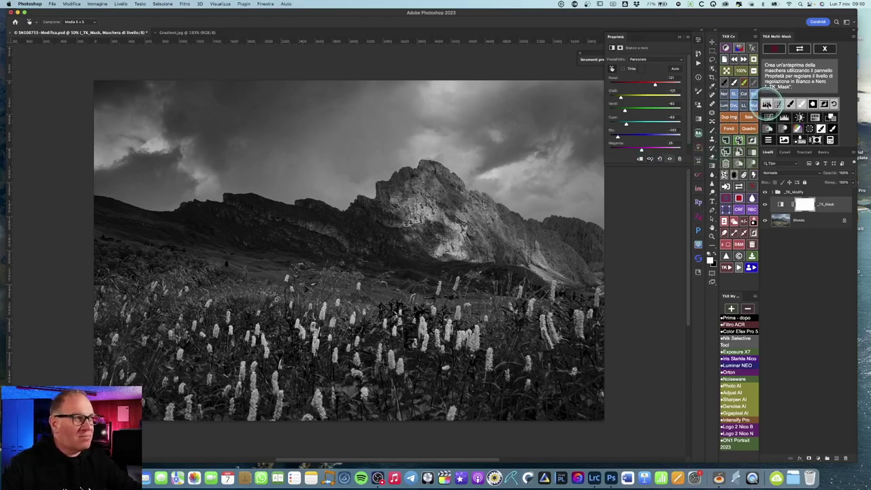
Refine the mask with Levels, brightening highlights and deepening shadows, and apply it to a new Curves layer
left_click(767, 103)
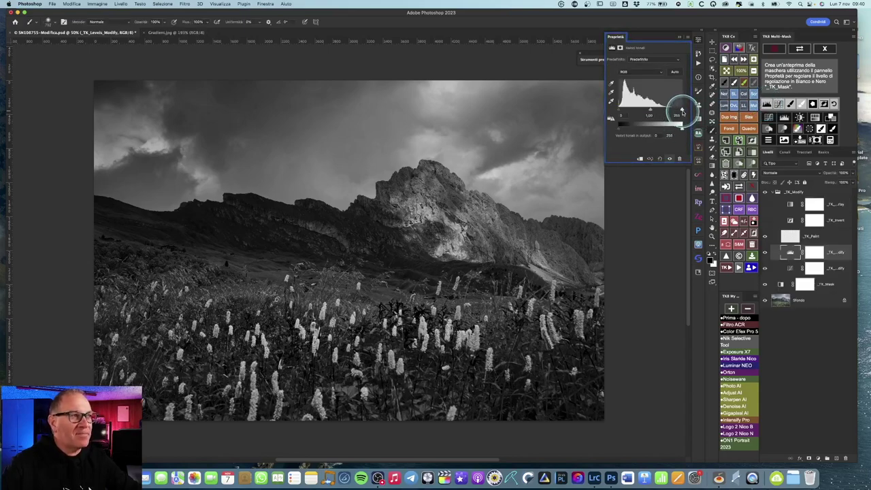
left_click_drag(679, 110, 676, 110)
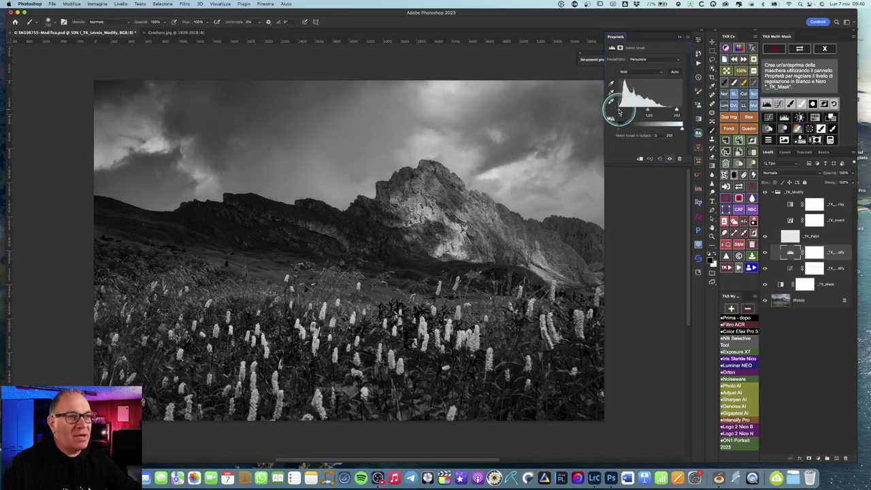
left_click_drag(621, 112, 627, 111)
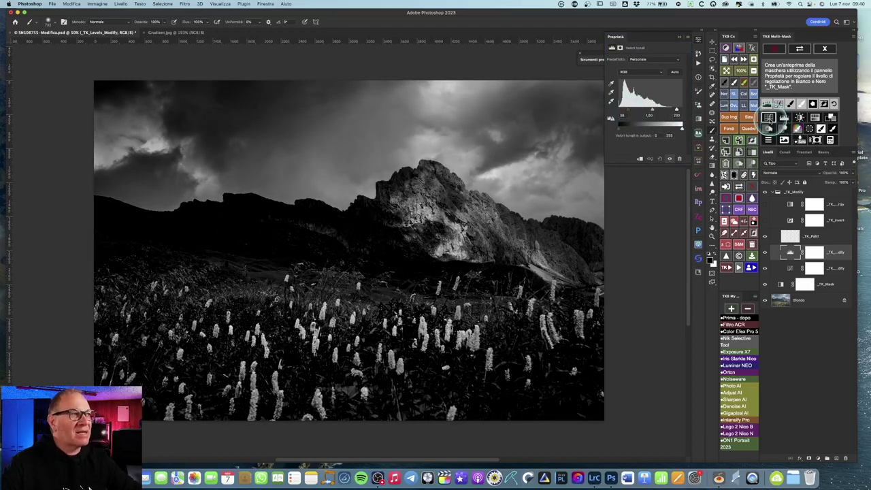
left_click(769, 117)
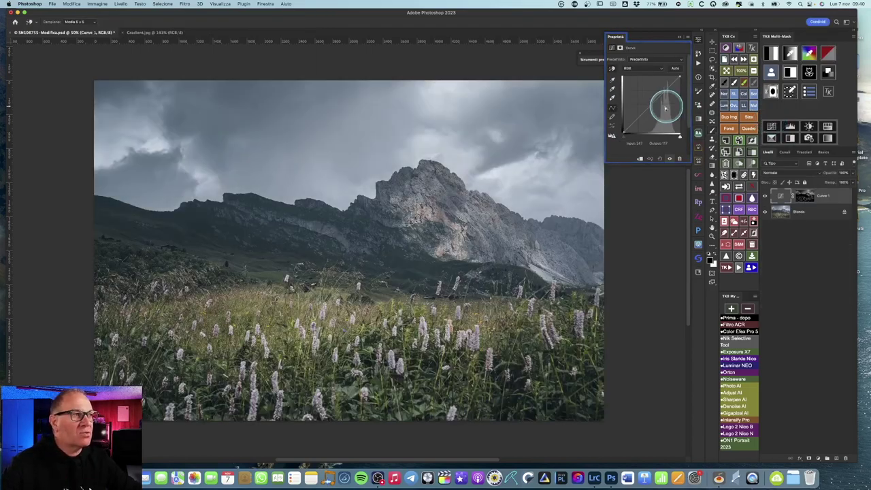
Raise a midtone point on Curve 1 slightly and toggle its visibility to compare
left_click(650, 103)
left_click_drag(650, 104, 649, 102)
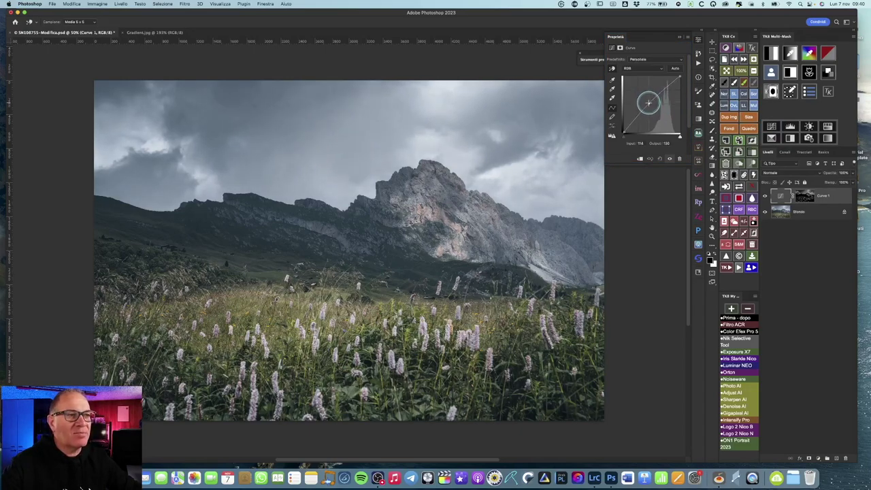
left_click(765, 196)
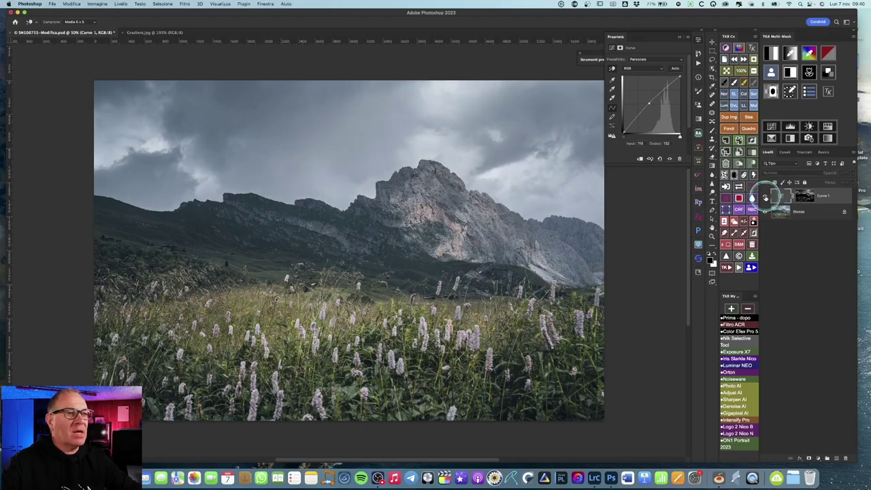
Cancel a new black-and-white mask preview and delete the Curve 1 layer
left_click(789, 73)
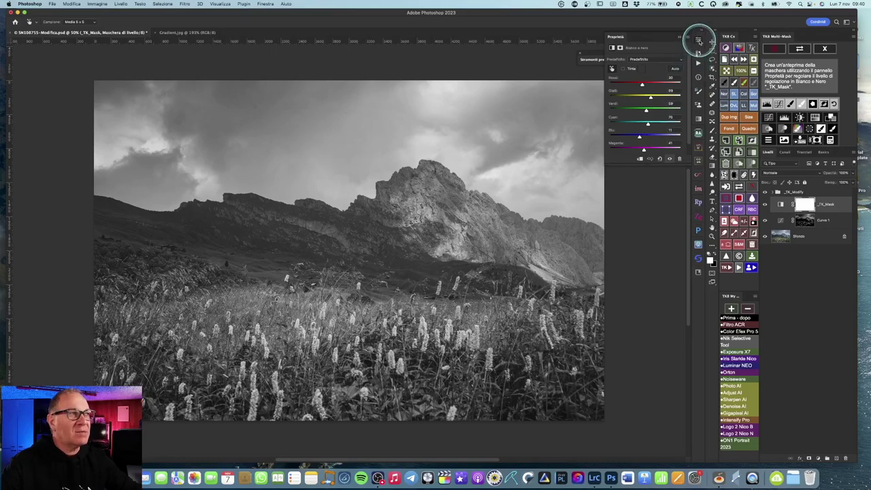
left_click(701, 40)
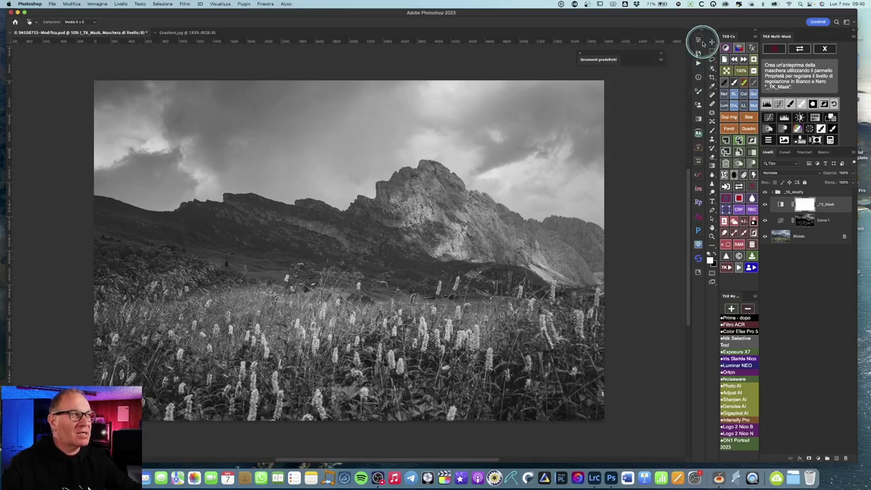
left_click(825, 48)
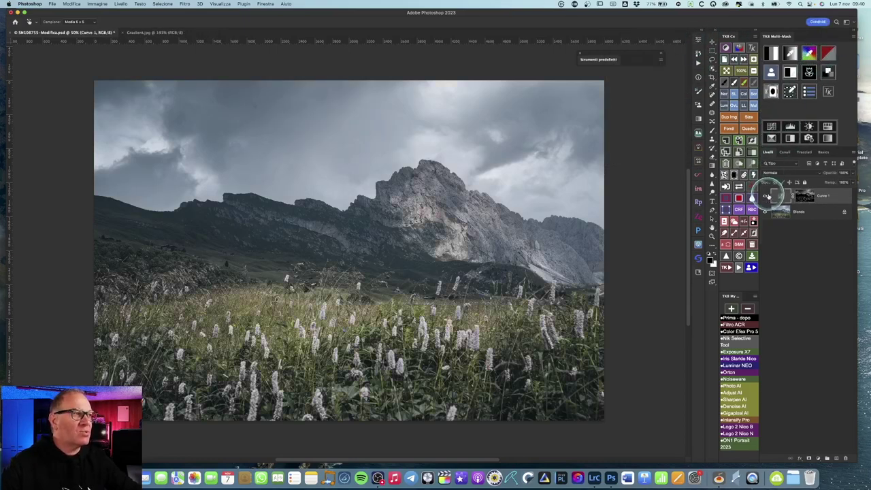
left_click_drag(780, 197, 781, 198)
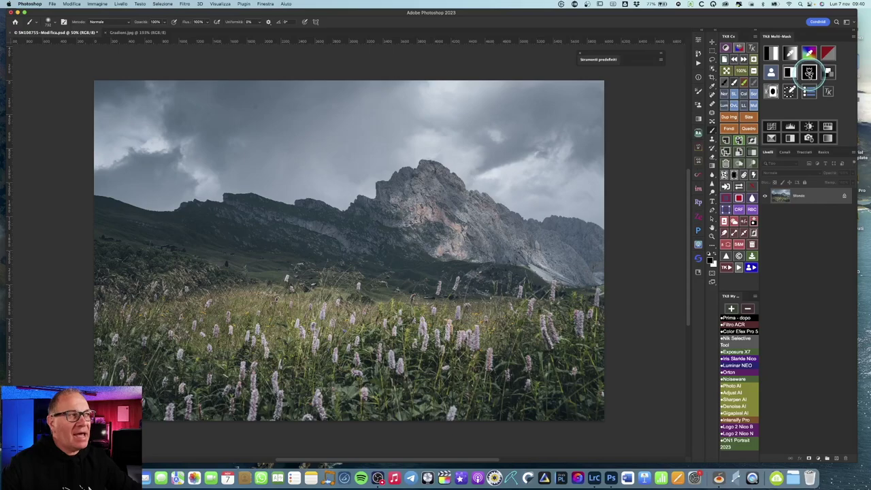
Generate a TK Maschera di contorno edge mask and zoom around to inspect the ridge outlines
left_click(808, 72)
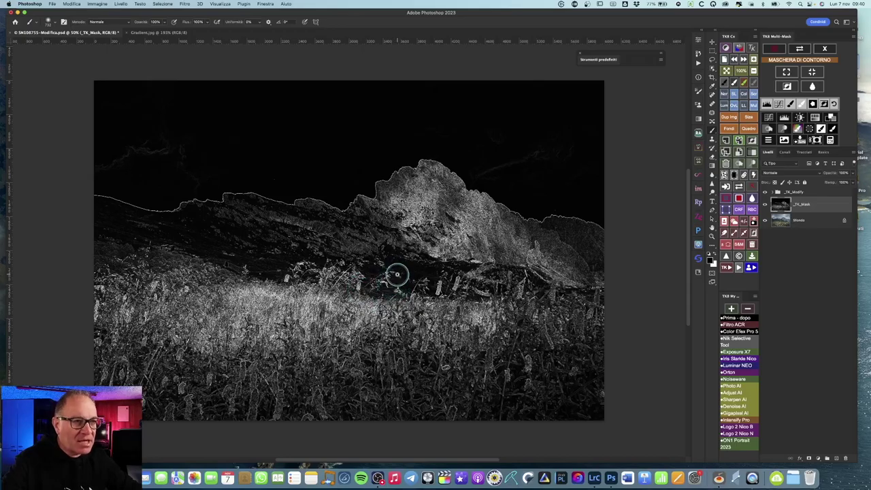
scroll(402, 285, "up", 3)
scroll(413, 286, "up", 2)
scroll(414, 288, "up", 2)
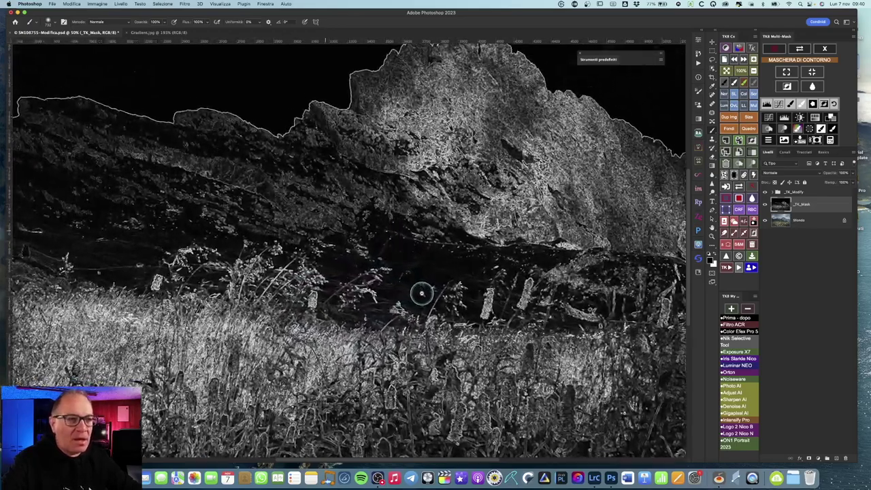
scroll(420, 293, "up", 2)
scroll(408, 245, "up", 2)
scroll(339, 195, "up", 2)
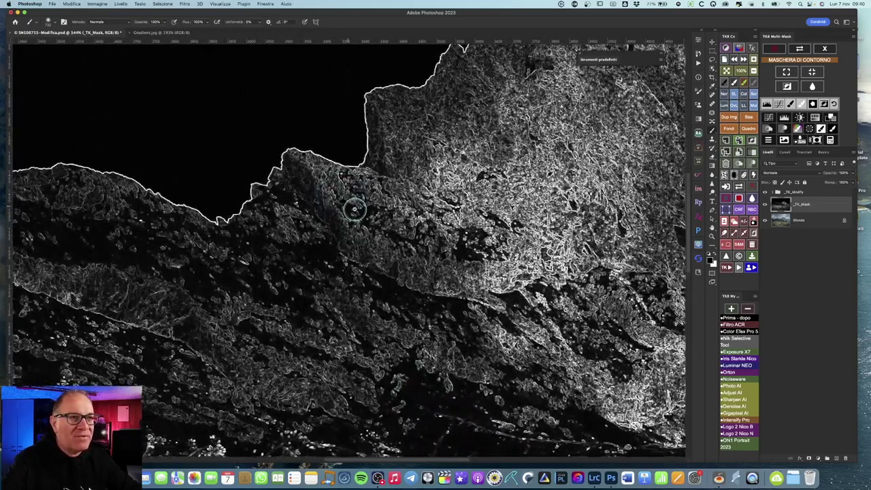
scroll(354, 209, "down", 3)
scroll(406, 310, "down", 1)
scroll(408, 262, "down", 1)
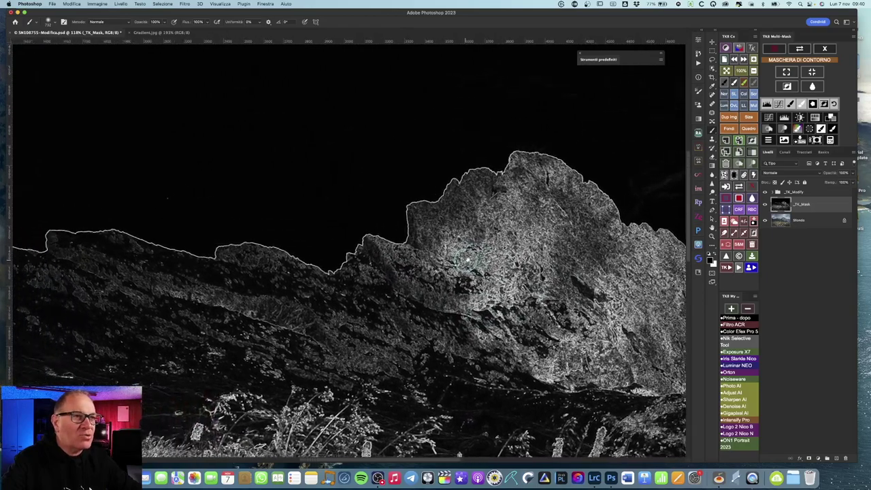
scroll(422, 269, "down", 1)
scroll(435, 276, "down", 2)
scroll(368, 304, "down", 1)
scroll(465, 241, "down", 1)
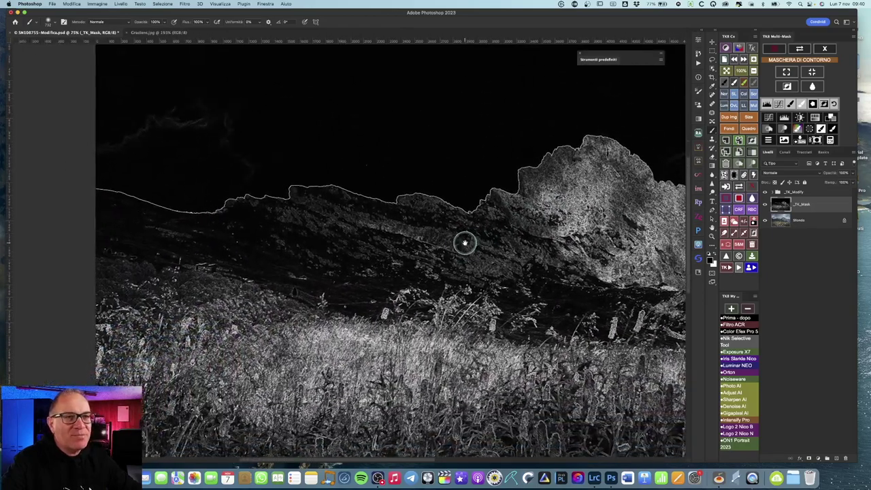
scroll(449, 245, "down", 1)
scroll(454, 240, "down", 1)
scroll(470, 237, "down", 2)
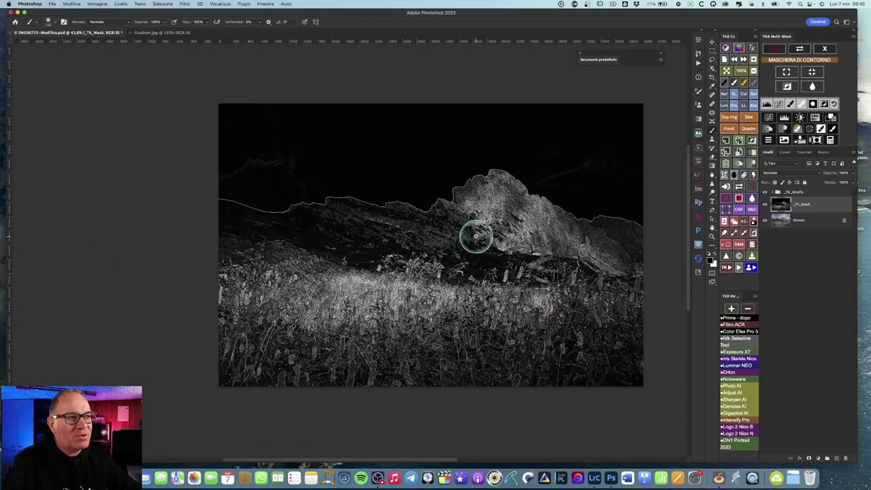
scroll(480, 236, "up", 1)
scroll(422, 233, "right", 2)
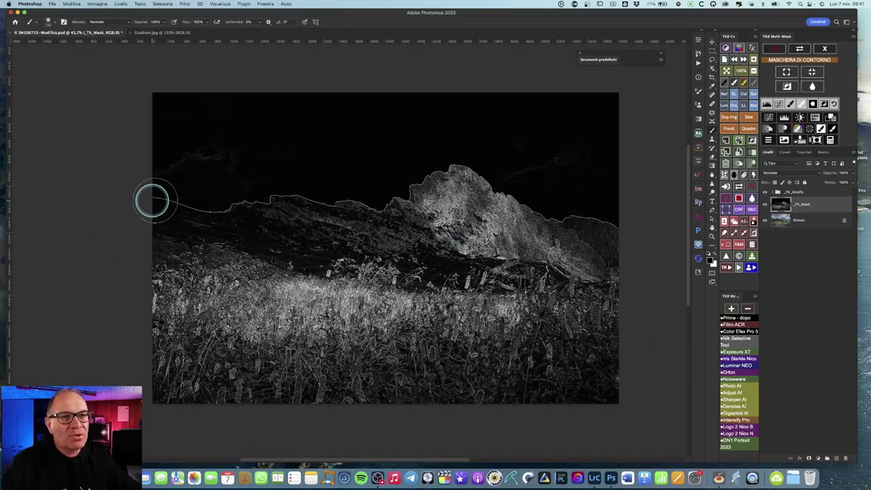
scroll(446, 202, "right", 1)
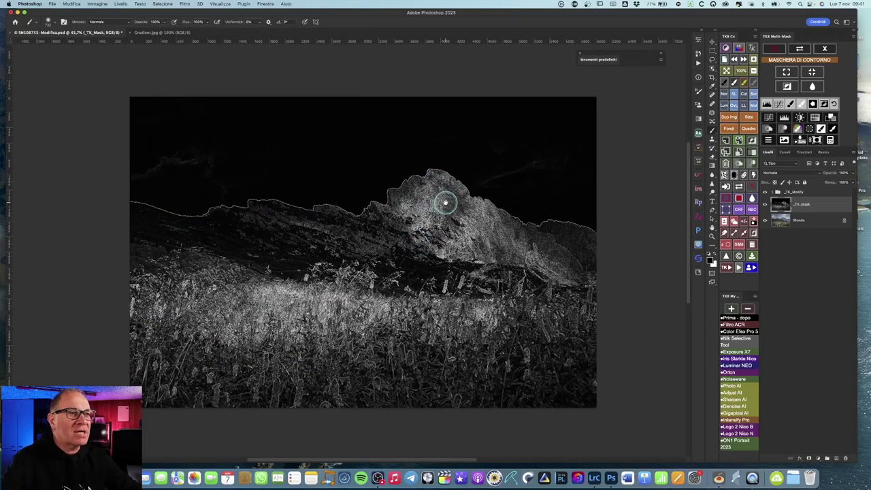
Crush the edge map with Levels so faint edges go black, then paint black over meadow speckles
left_click(767, 103)
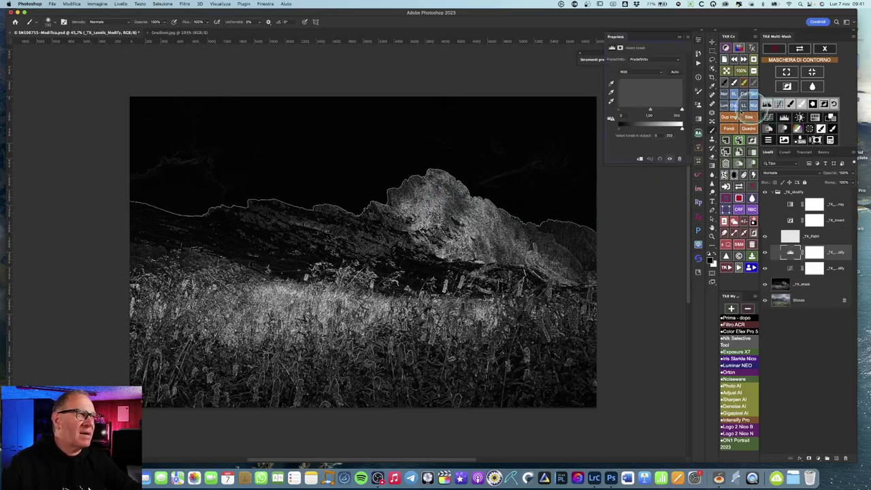
left_click_drag(681, 110, 676, 111)
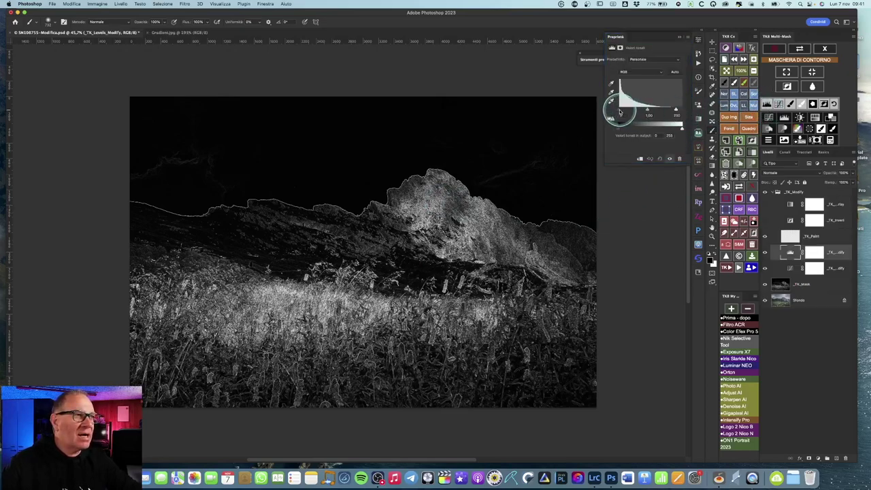
left_click_drag(621, 111, 663, 113)
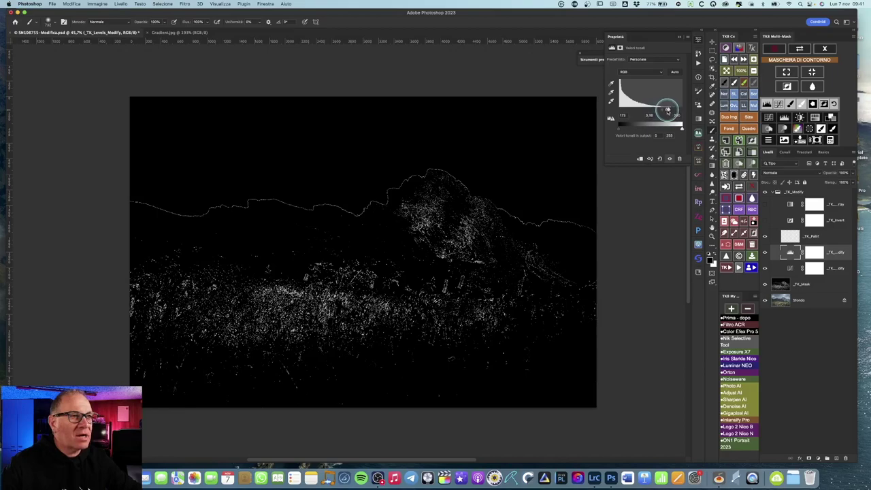
left_click(790, 104)
mouse_move(370, 272)
left_mouse_down()
mouse_move(312, 258)
mouse_move(173, 256)
mouse_move(200, 253)
mouse_move(89, 311)
mouse_move(190, 332)
mouse_move(342, 389)
mouse_move(436, 259)
mouse_move(378, 308)
mouse_move(474, 361)
mouse_move(465, 293)
mouse_move(531, 288)
mouse_move(465, 233)
mouse_move(476, 234)
left_mouse_up()
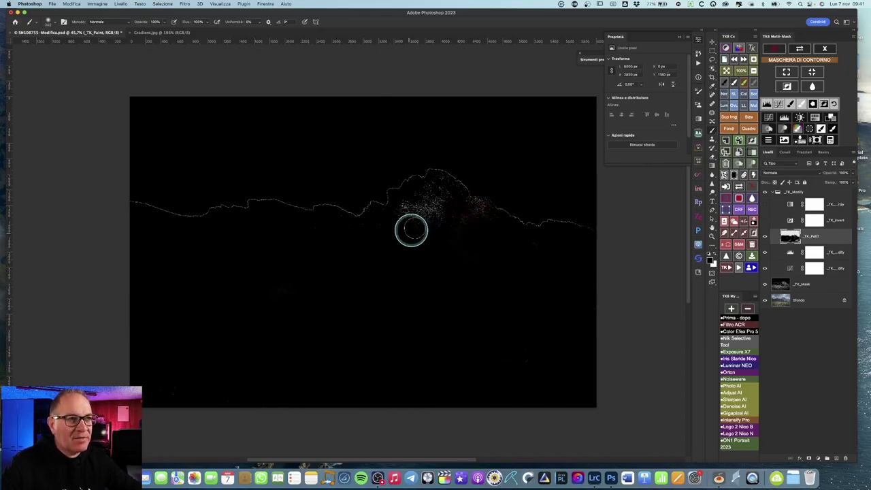
Resize the brush to about 169 px and paint black over the remaining specks near the peak
left_click_drag(411, 230, 385, 215)
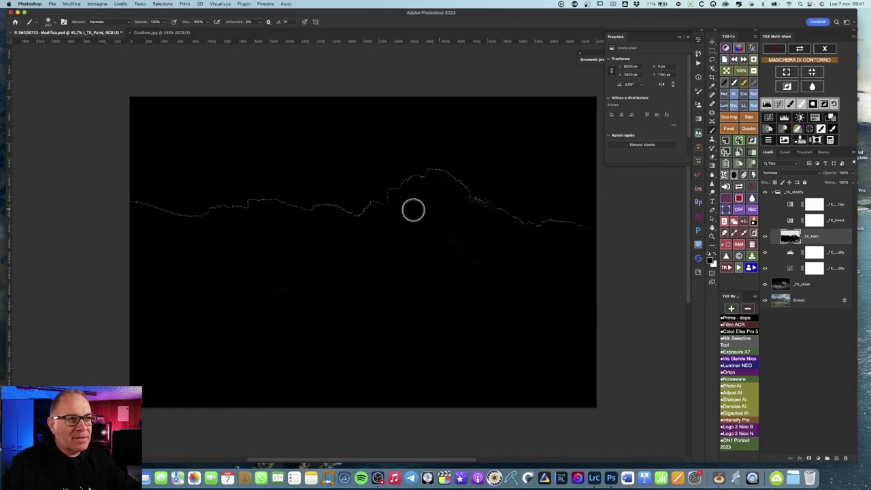
right_click(334, 229)
key("Escape")
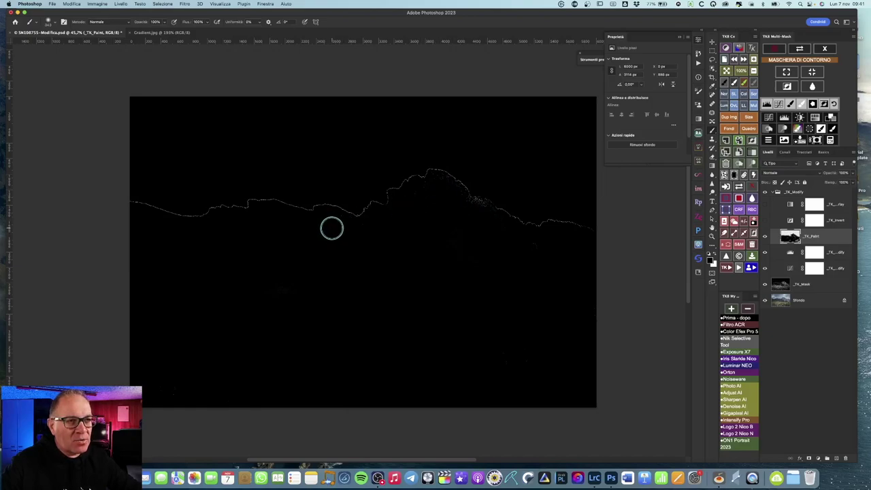
left_click_drag(332, 228, 323, 228)
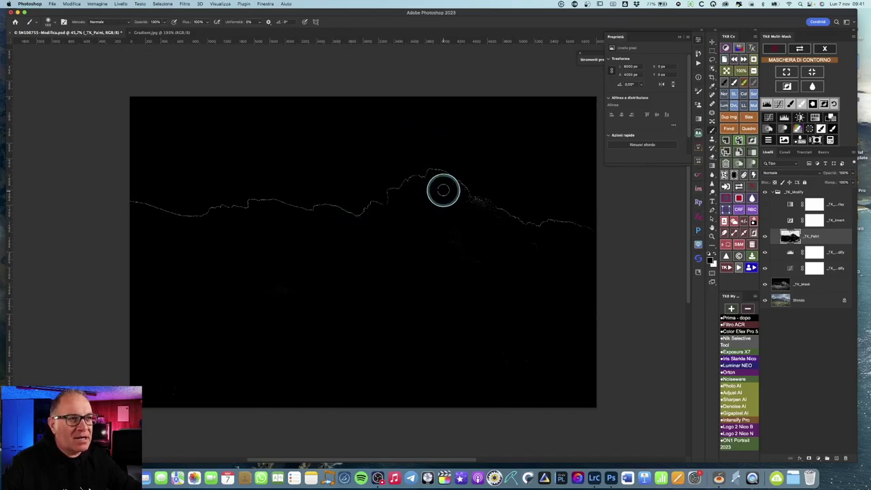
left_click_drag(443, 191, 436, 188)
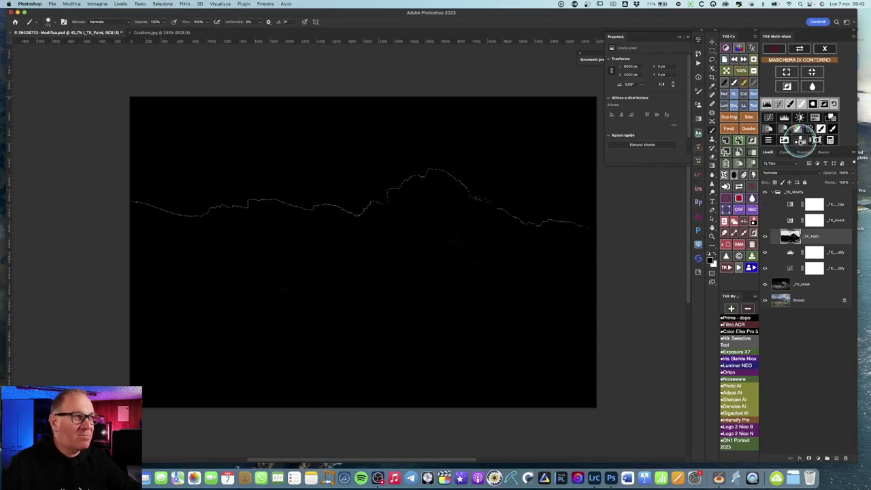
Save the ridge outline as channel 'Bordo', confirm it in Channels, and finish the edge mask
left_click(801, 140)
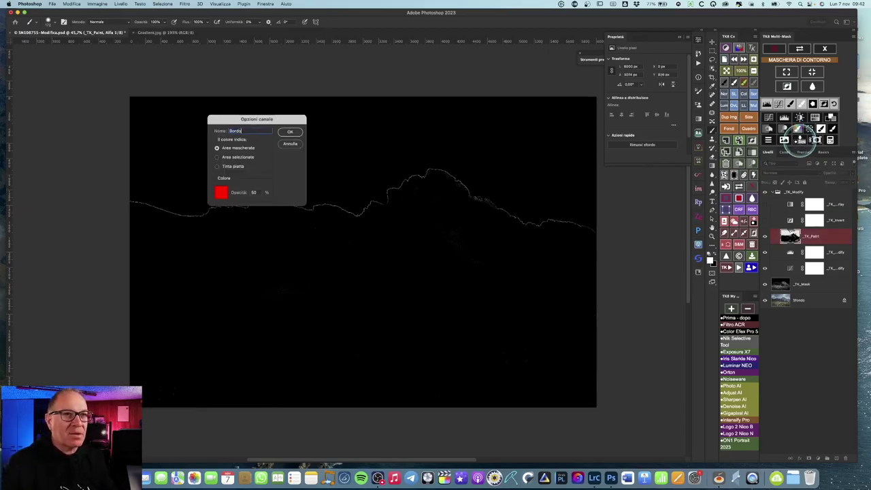
key("Return")
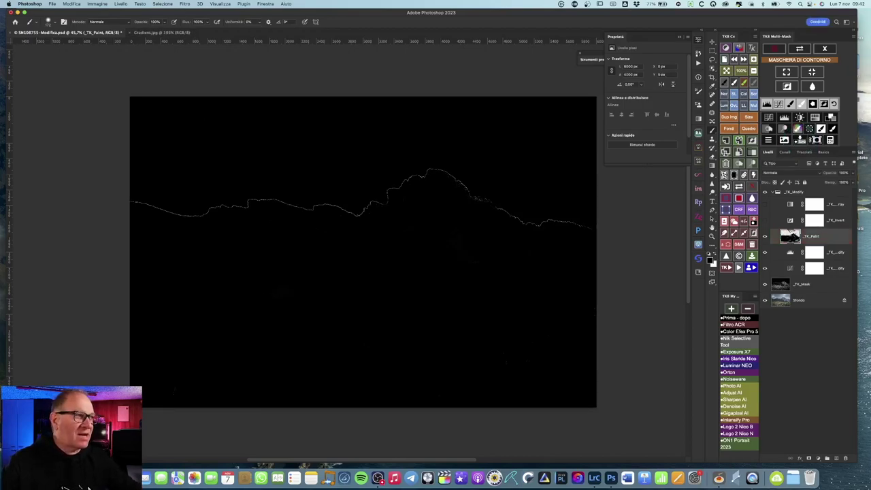
left_click(776, 152)
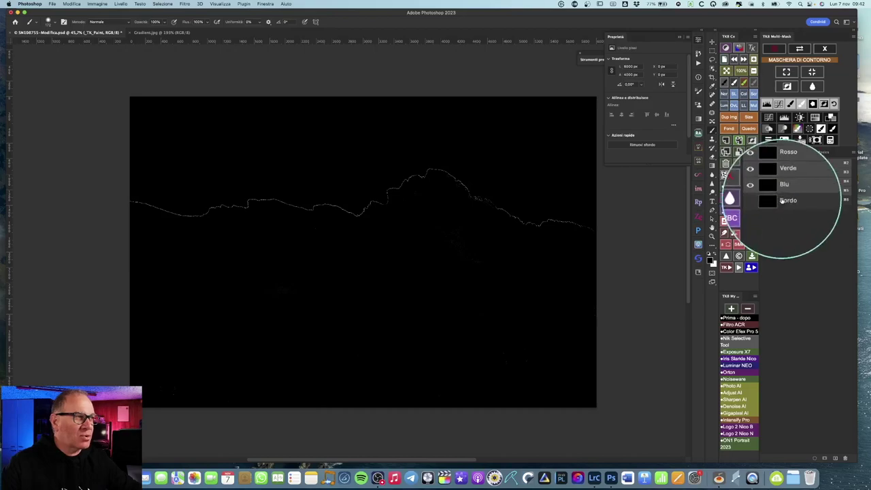
left_click(769, 152)
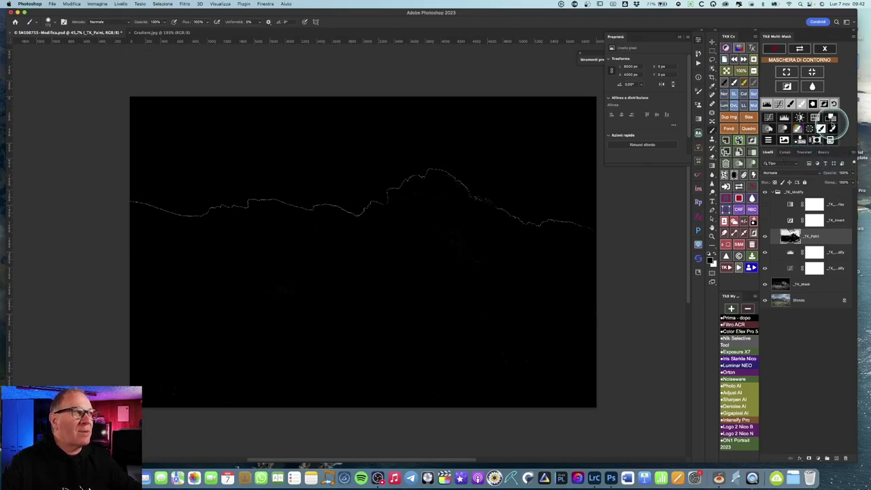
left_click(823, 103)
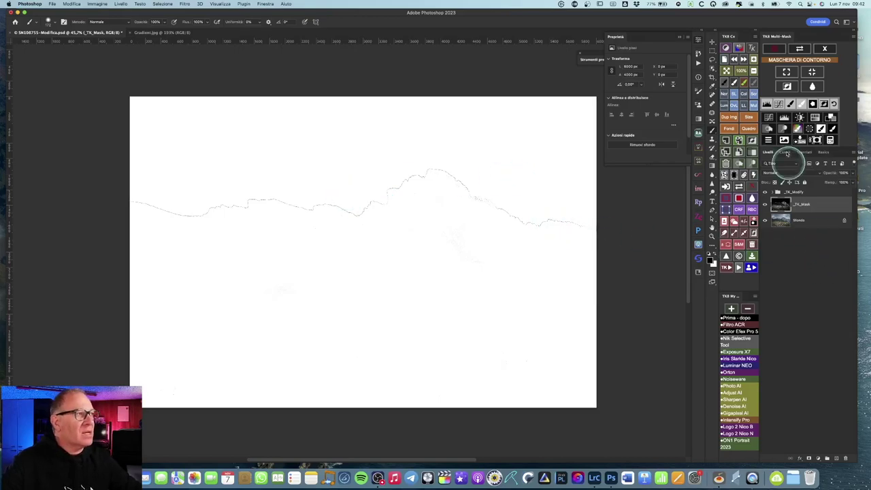
Clear the mask layers and run the Chiarezza action, accepting the default High Pass radius
left_click(825, 49)
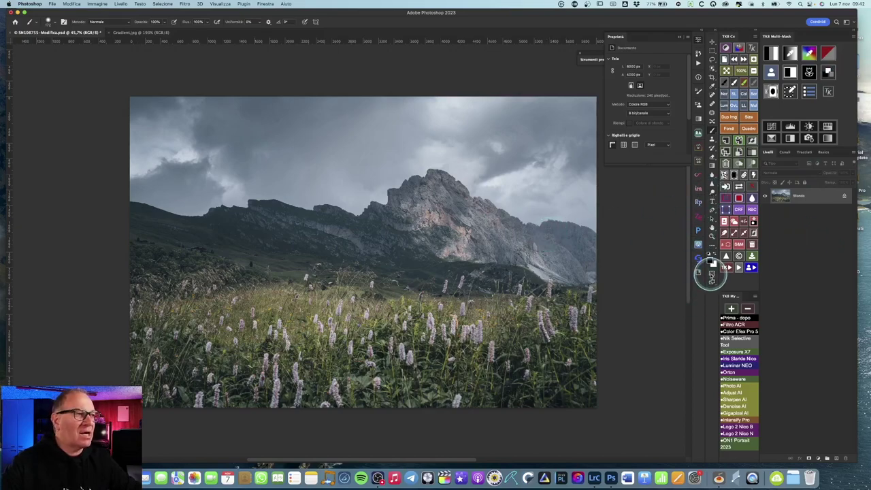
left_click(727, 268)
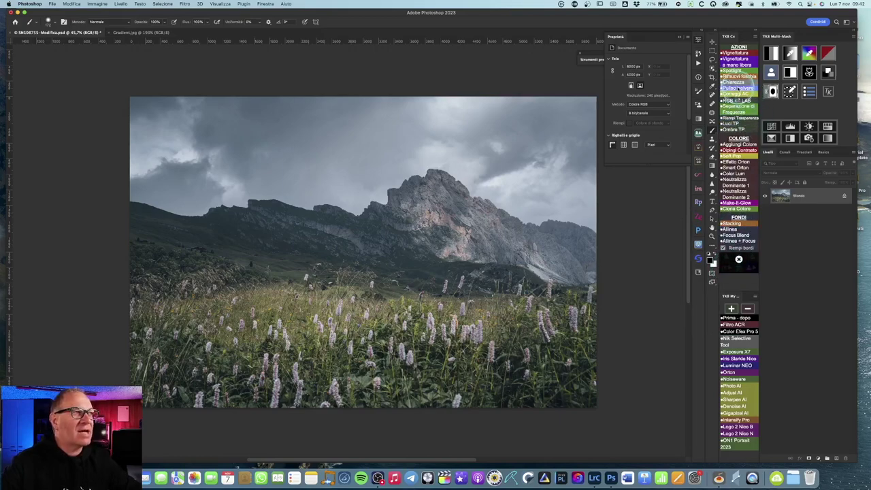
left_click(734, 82)
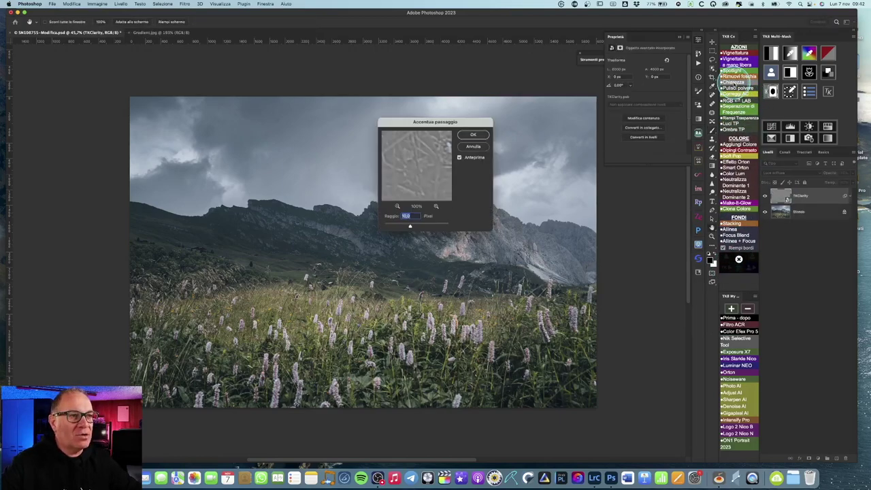
left_click(485, 137)
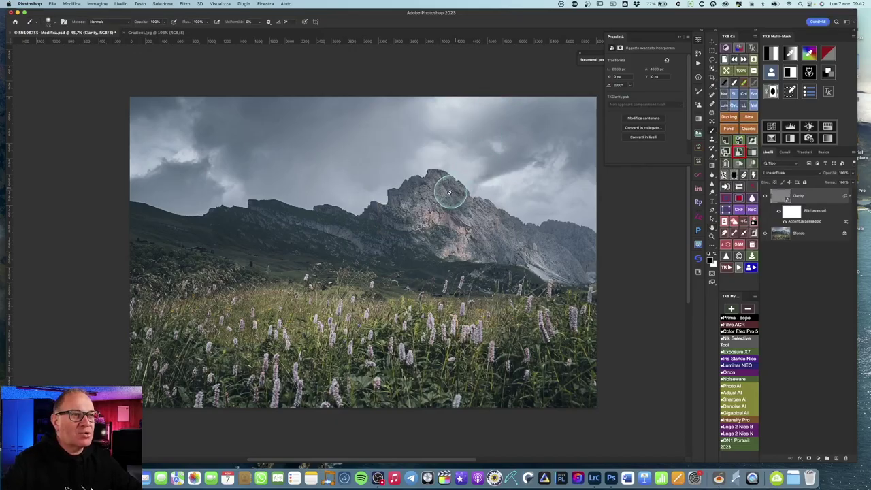
Zoom around the sharpened peak, then view the saved Bordo mask list without choosing one
scroll(492, 195, "up", 3)
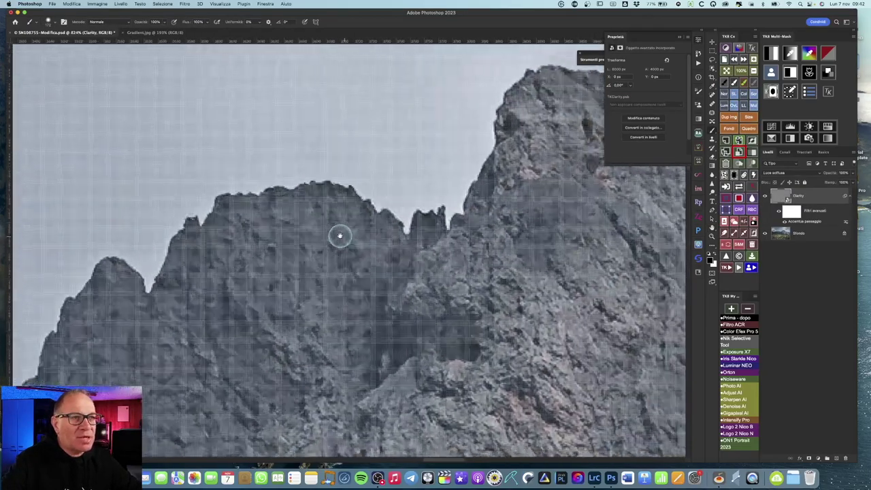
scroll(381, 236, "up", 2)
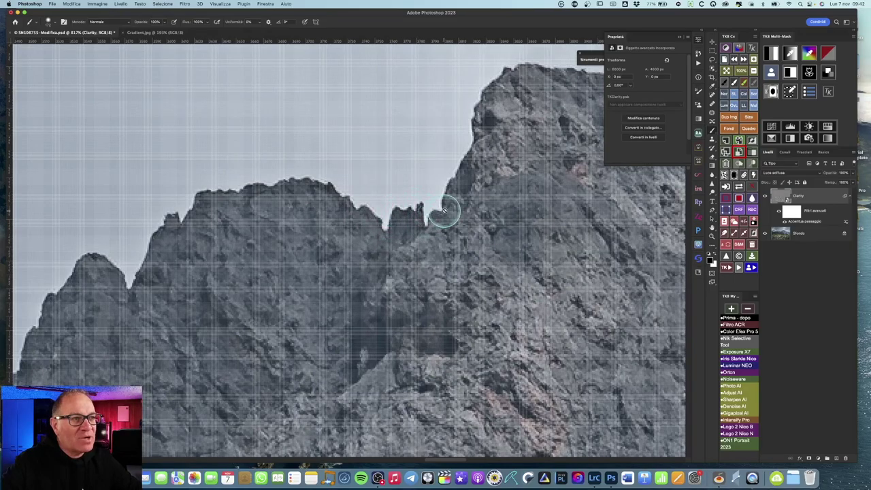
scroll(508, 229, "down", 2)
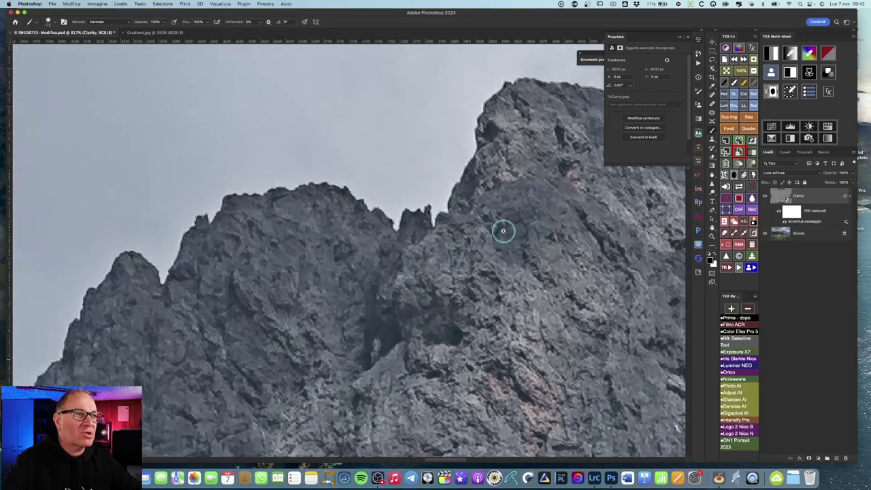
scroll(502, 229, "down", 1)
scroll(495, 232, "down", 1)
scroll(495, 232, "up", 1)
scroll(490, 229, "up", 1)
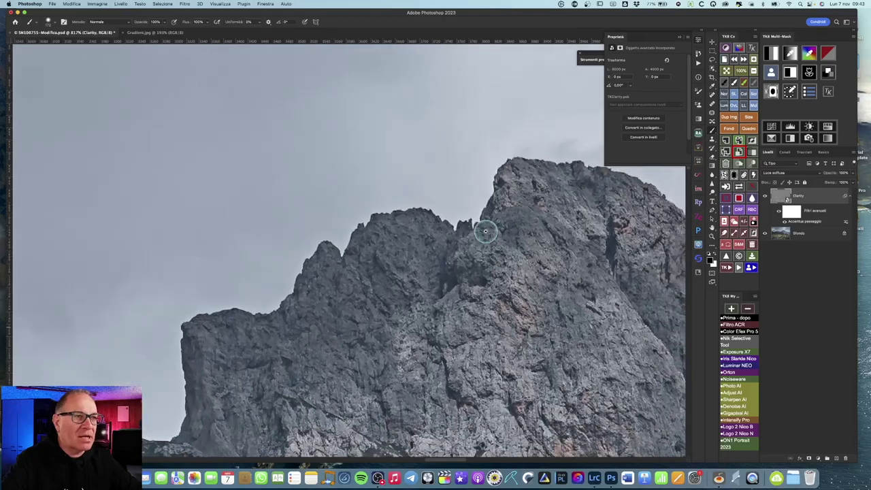
scroll(484, 227, "down", 1)
scroll(492, 234, "up", 1)
scroll(498, 243, "down", 1)
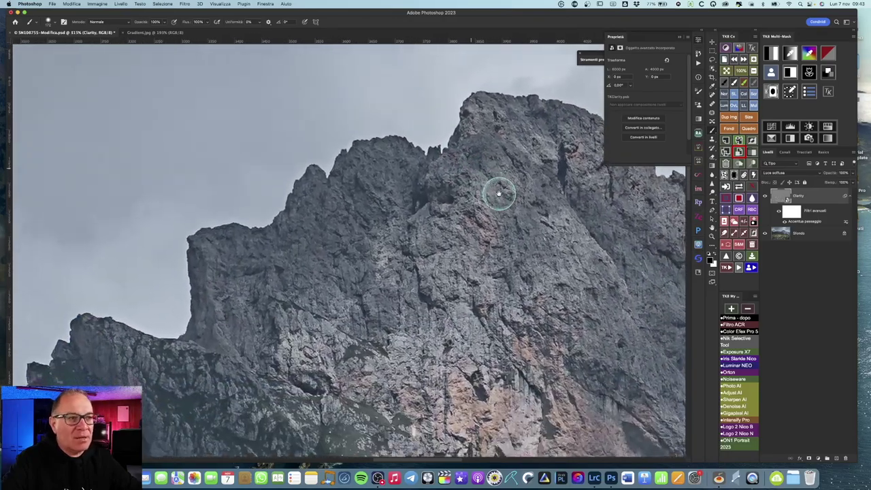
scroll(498, 190, "down", 1)
scroll(473, 191, "down", 1)
scroll(461, 198, "down", 1)
scroll(513, 220, "down", 1)
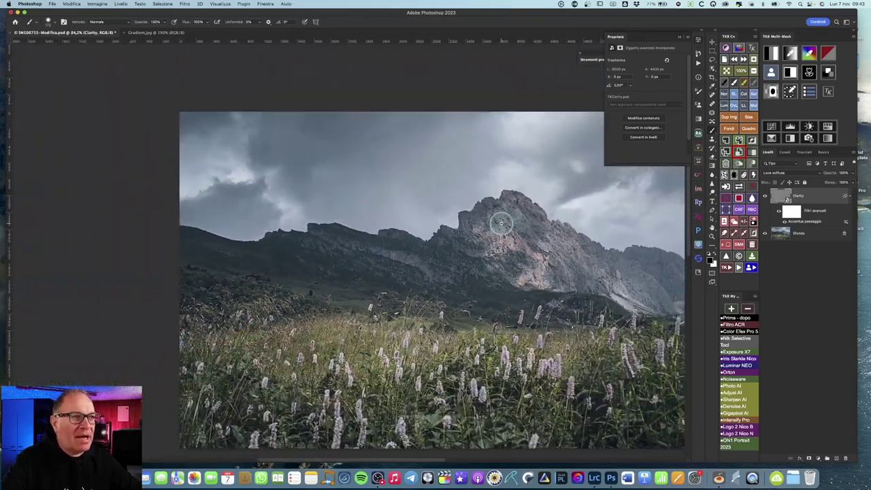
scroll(498, 224, "up", 1)
scroll(508, 218, "up", 1)
scroll(479, 217, "up", 2)
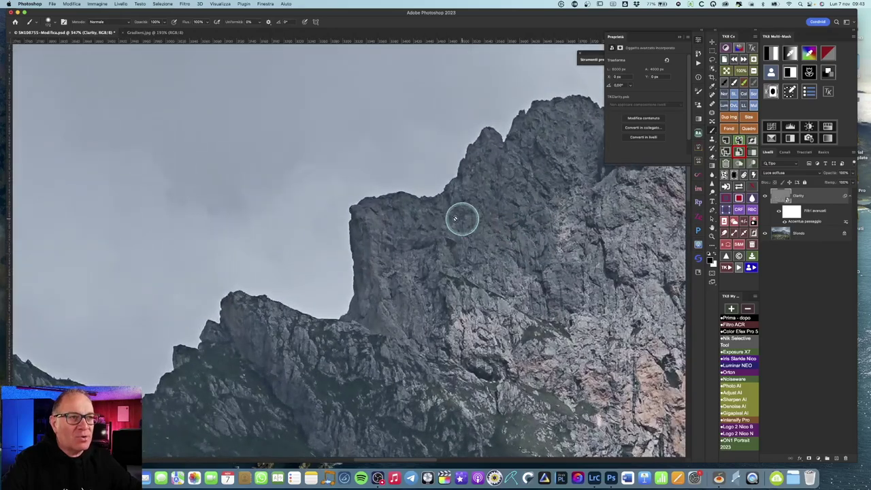
scroll(500, 201, "up", 1)
scroll(513, 214, "down", 1)
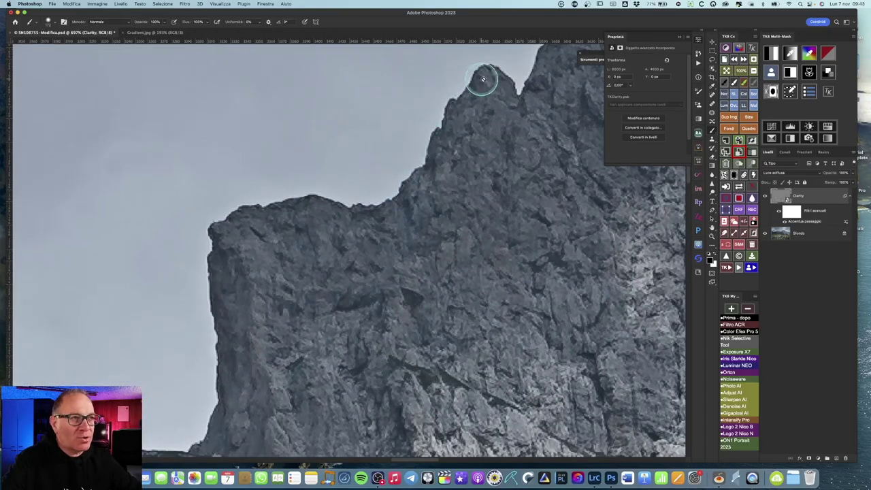
scroll(501, 157, "down", 1)
scroll(477, 173, "down", 1)
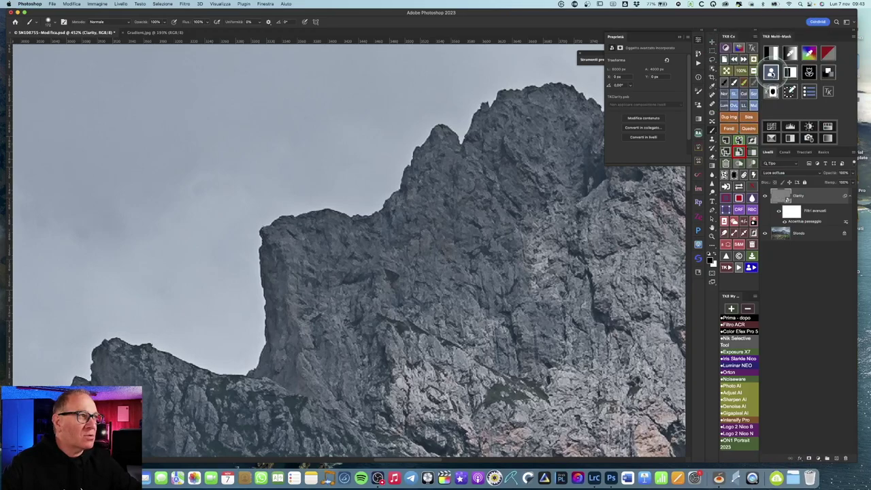
left_click(773, 74)
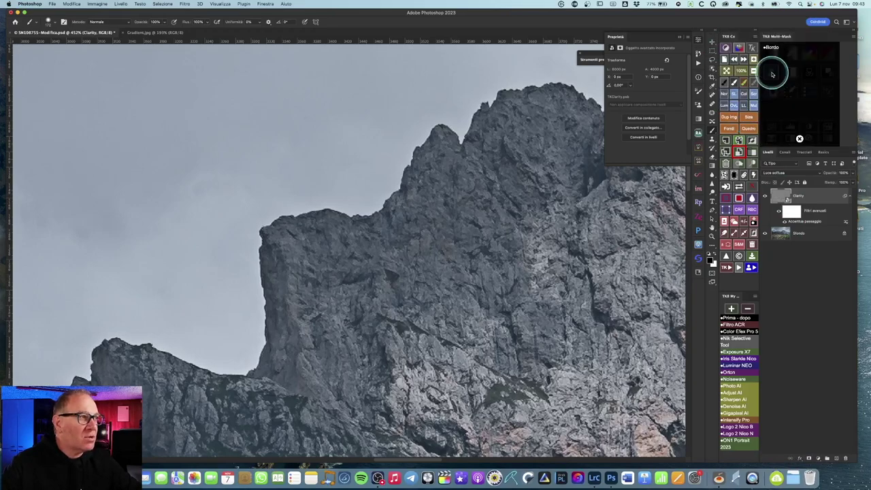
left_click(800, 139)
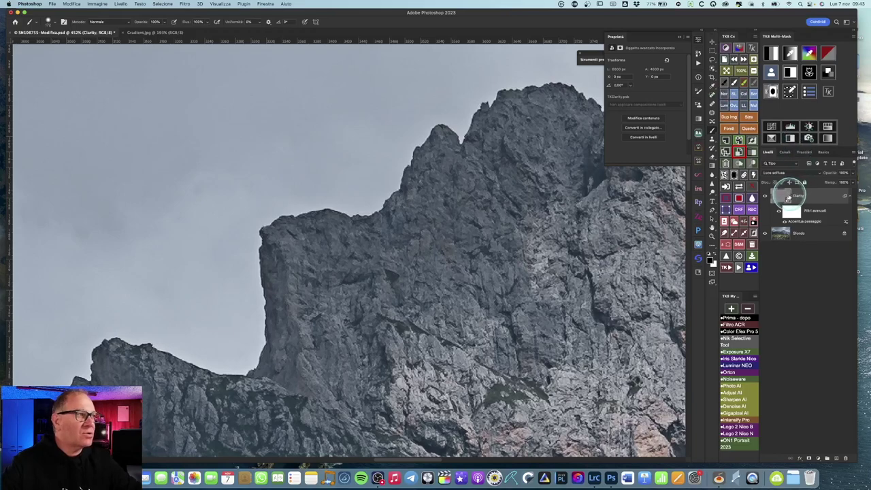
Put the Clarity layer into Gruppo 1 and give the group the saved Bordo edge mask
left_click(826, 457)
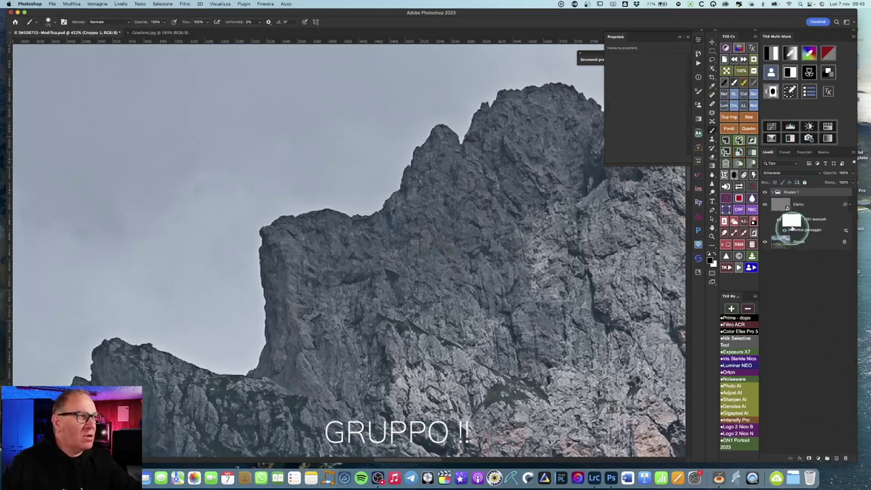
left_click(744, 175)
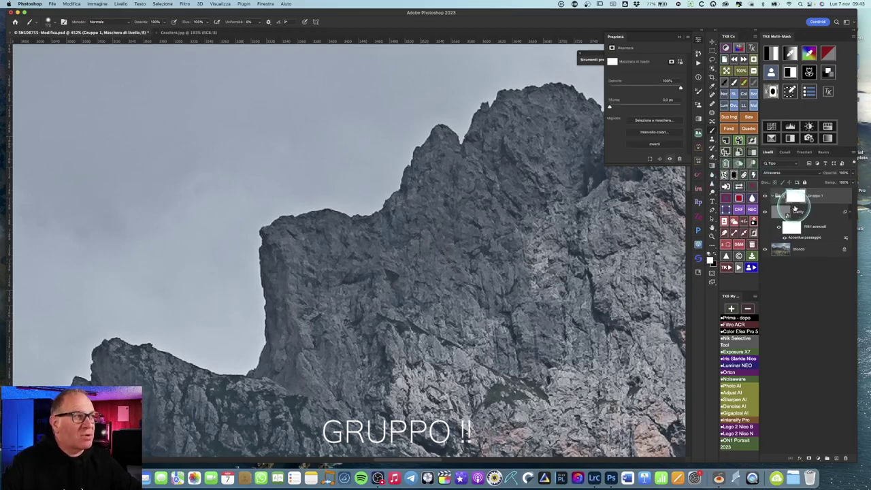
left_click(771, 73)
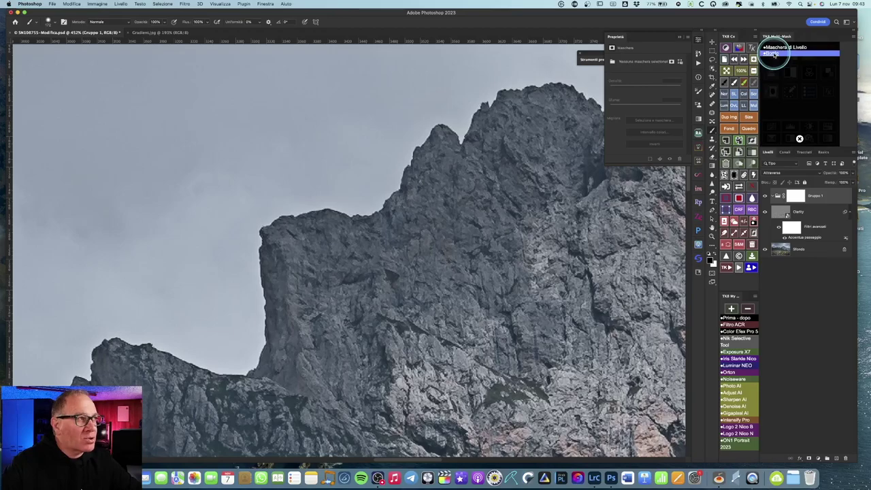
left_click(775, 54)
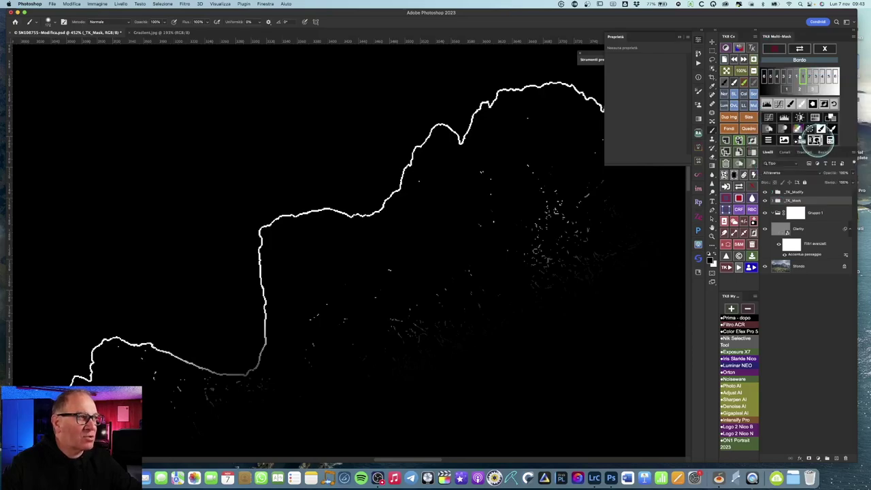
left_click(814, 140)
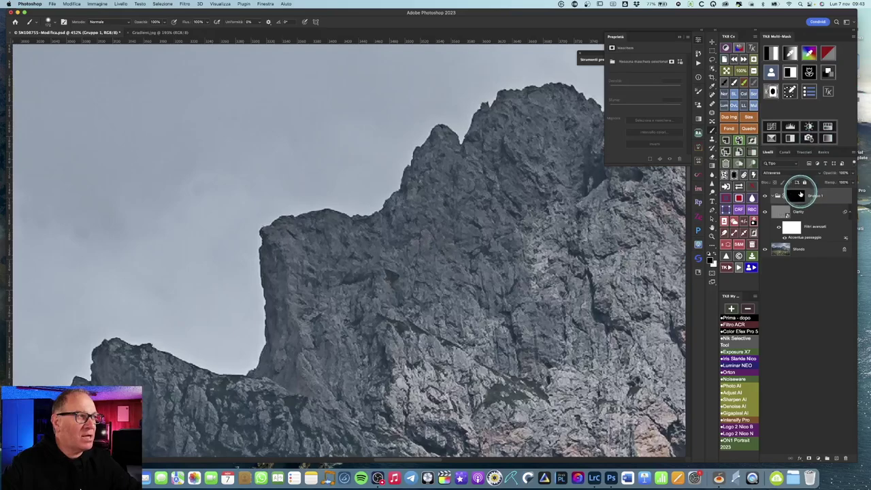
Inspect the Gruppo 1 mask on its own before and after inverting it
left_click(797, 196)
left_click(799, 197, "alt")
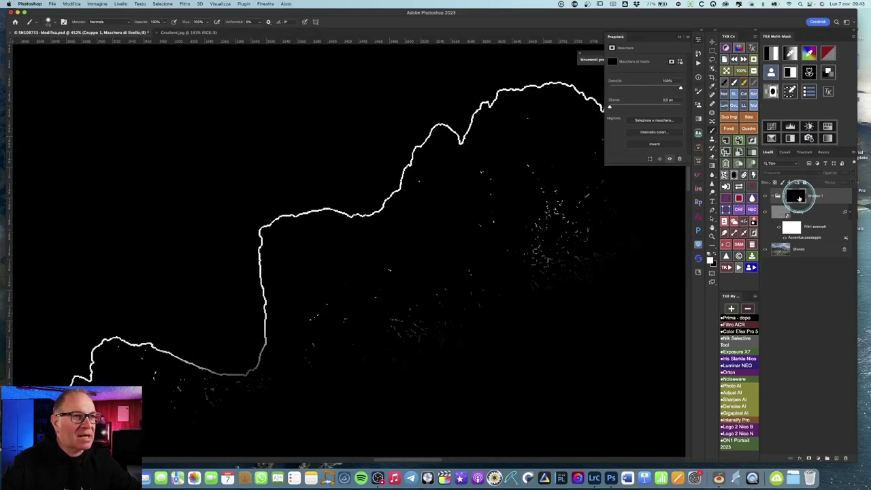
left_click(799, 197, "alt")
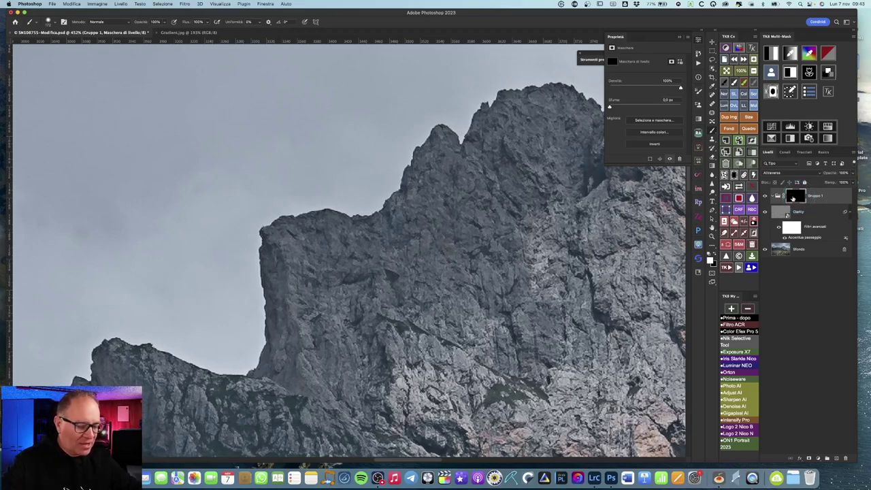
left_click(792, 197, "alt")
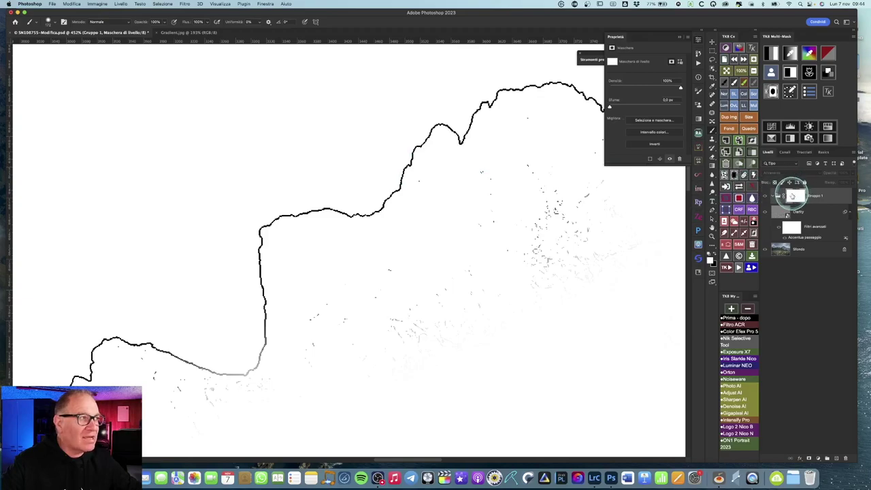
Zoom around the mountain ridge and briefly preview the Gruppo 1 mask
left_click(782, 213)
key("super+space")
key("Escape")
scroll(530, 190, "down", 2)
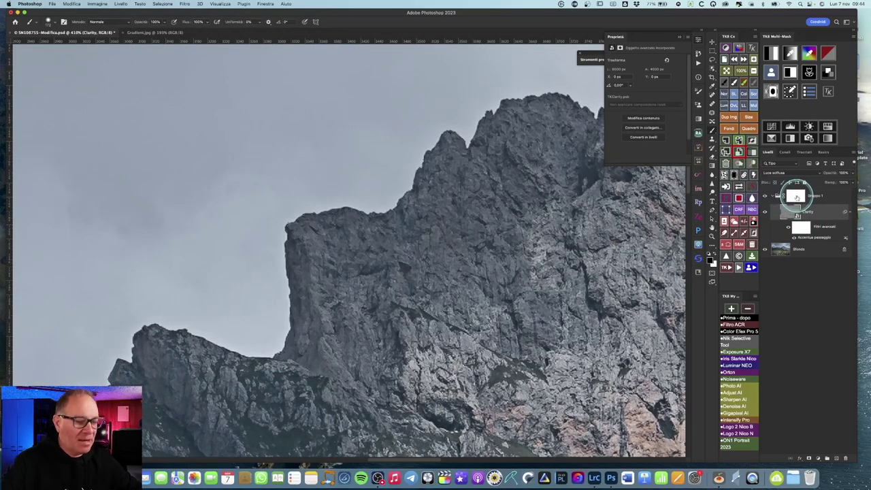
right_click(797, 197)
key("Escape")
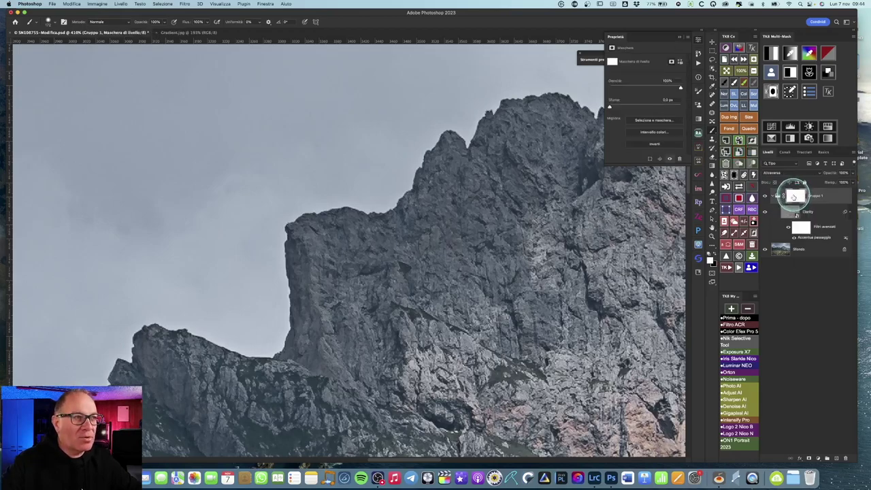
key("super+space")
scroll(467, 170, "up", 2)
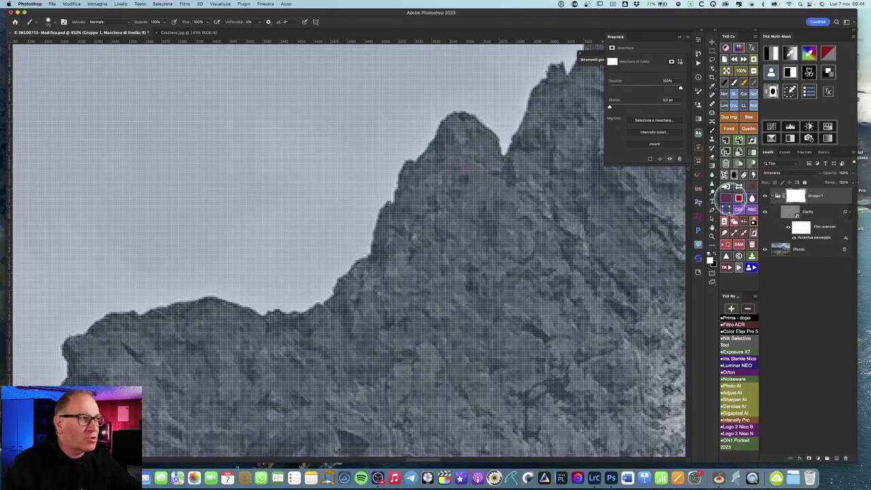
right_click(795, 196)
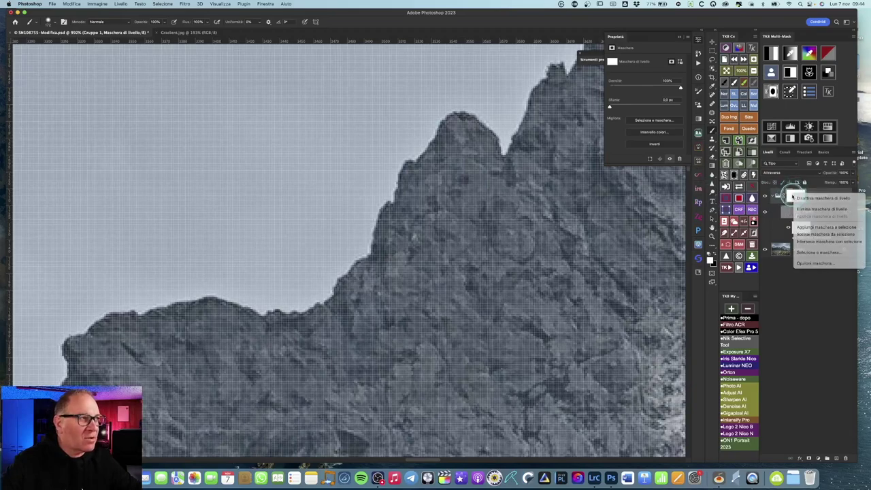
key("Escape")
left_click(792, 196, "alt")
left_click(791, 197, "alt")
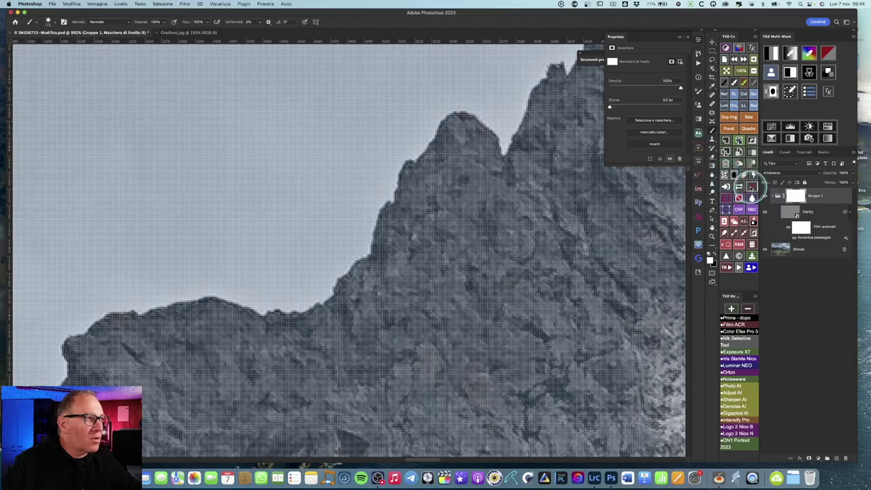
Toggle the Gruppo 1 mask off and on to compare the photo with and without it
left_click(751, 186)
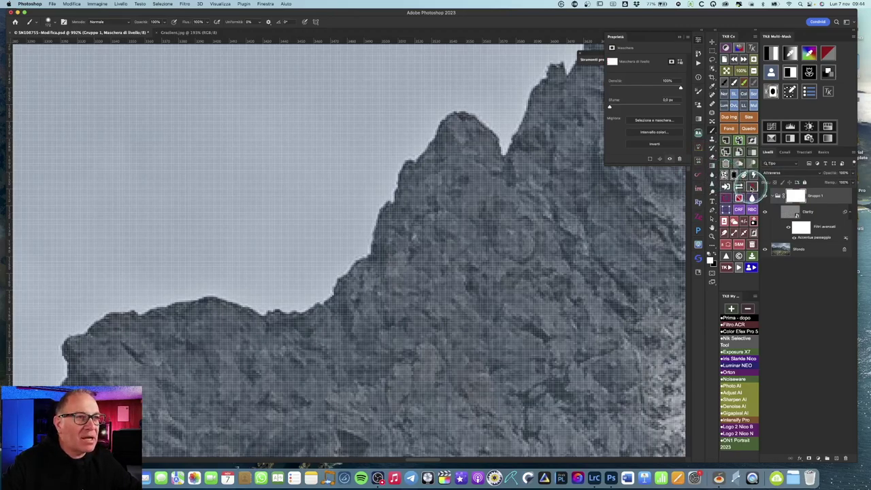
left_click(751, 186)
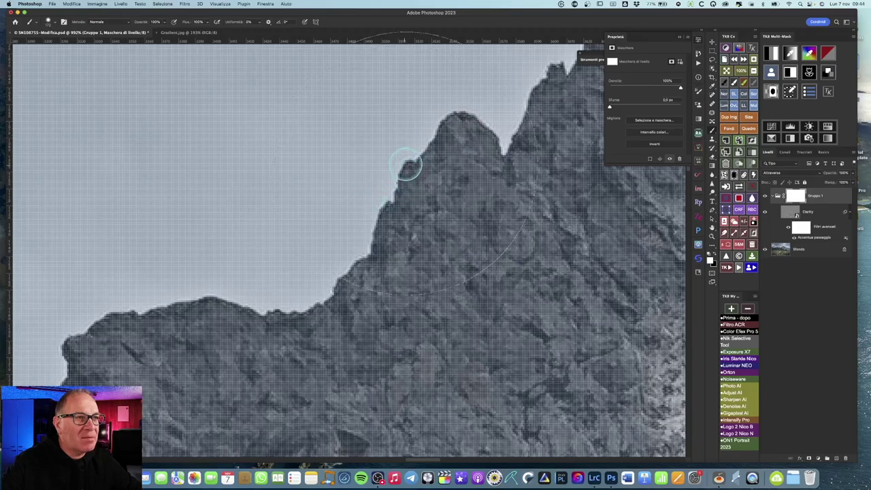
left_click(798, 196, "shift")
left_click(751, 186)
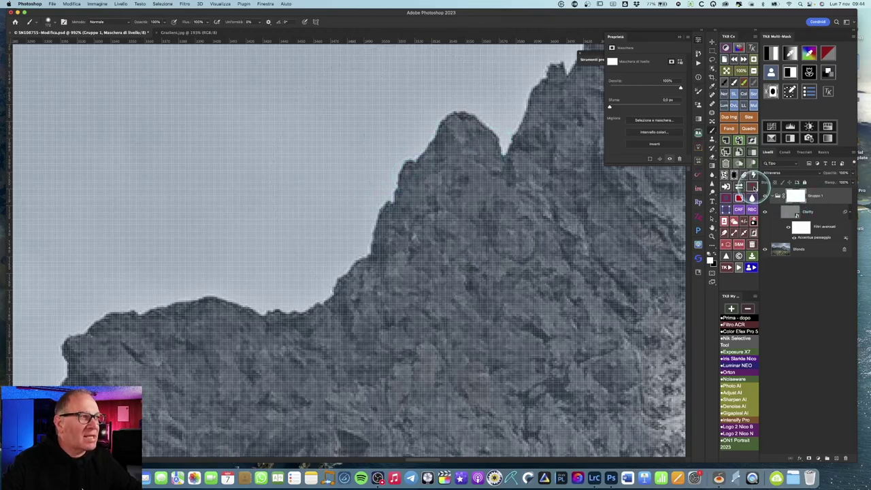
left_click(751, 186)
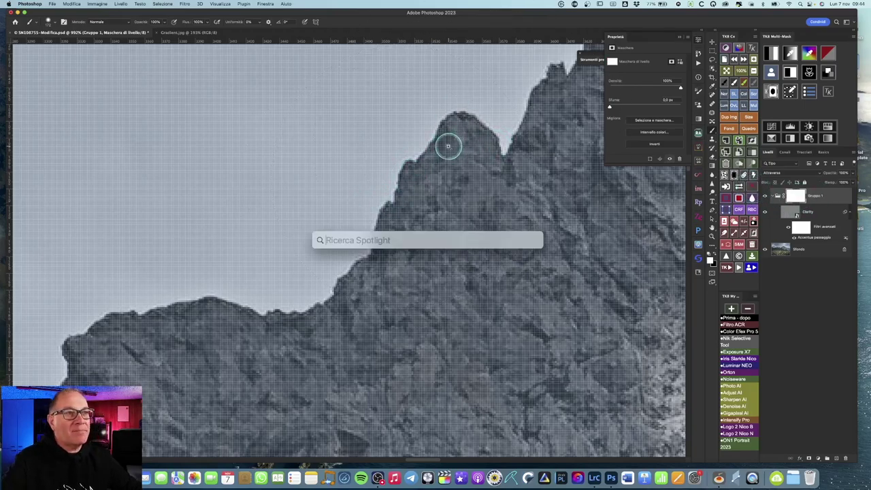
Zoom out to the full image and delete Gruppo 1 with its Clarity layer
scroll(439, 143, "down", 3)
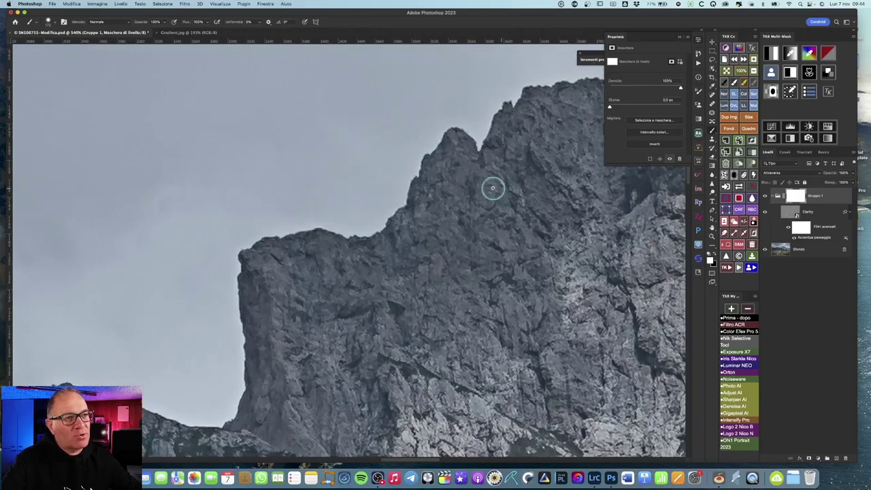
scroll(492, 189, "down", 2)
scroll(448, 199, "down", 2)
scroll(448, 198, "down", 3)
scroll(496, 231, "up", 2)
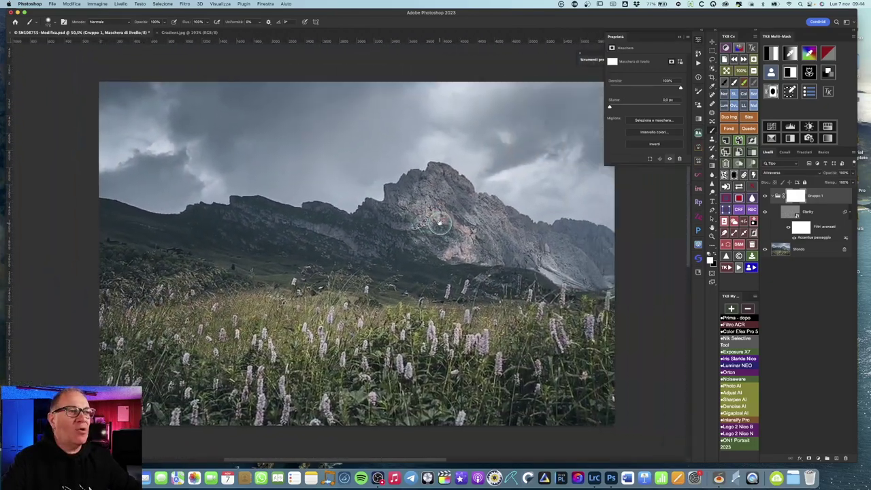
scroll(436, 197, "up", 1)
scroll(443, 200, "down", 2)
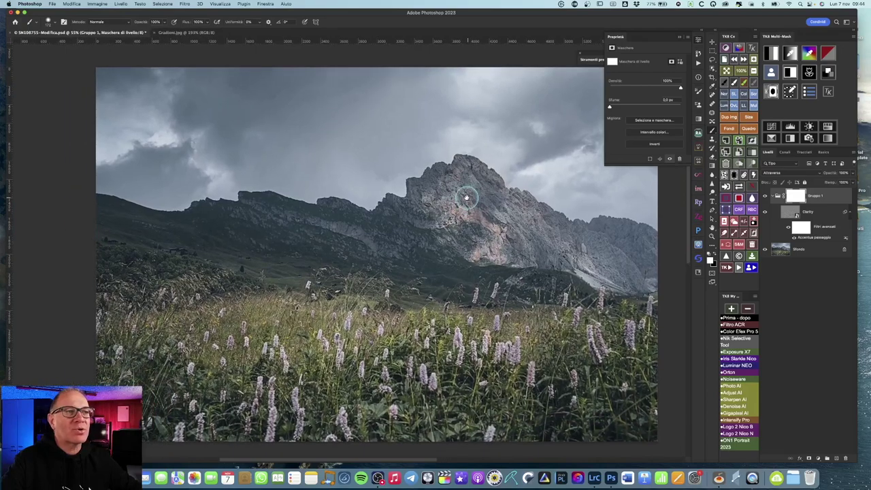
scroll(464, 198, "down", 1)
scroll(467, 198, "up", 1)
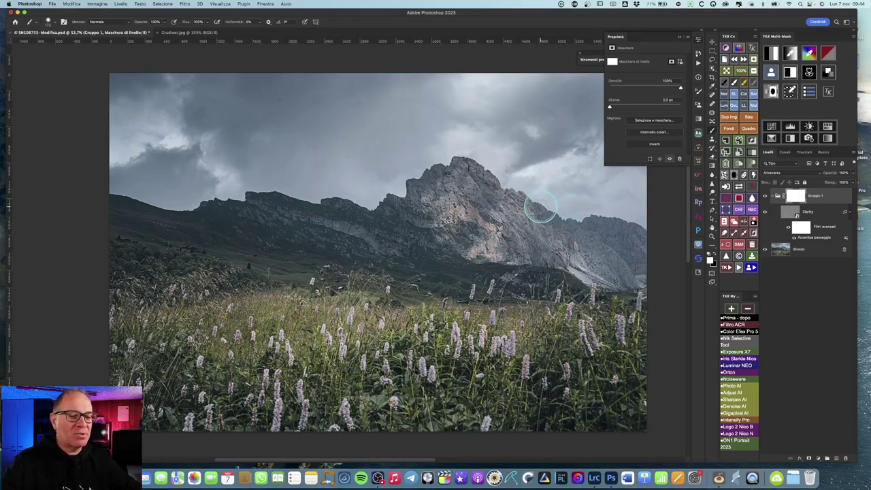
key("Delete")
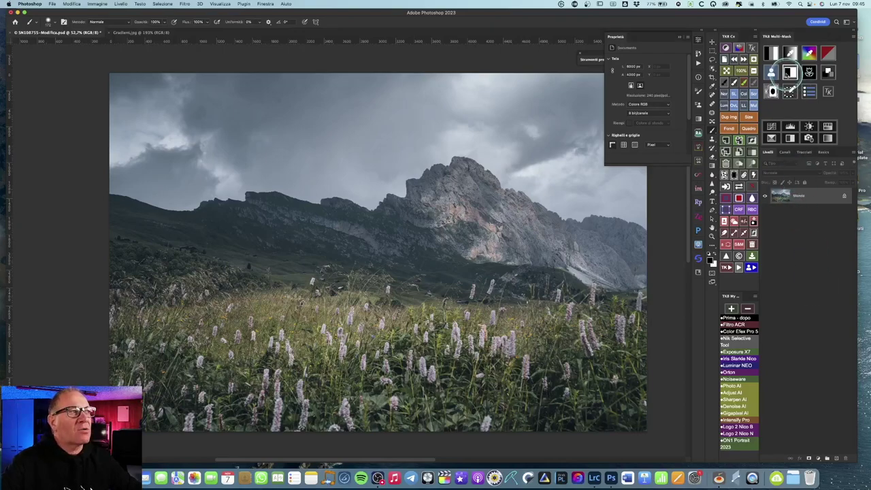
Create a luminosity-masked curves layer in TK8 and blur its mask with Raggio
left_click(771, 53)
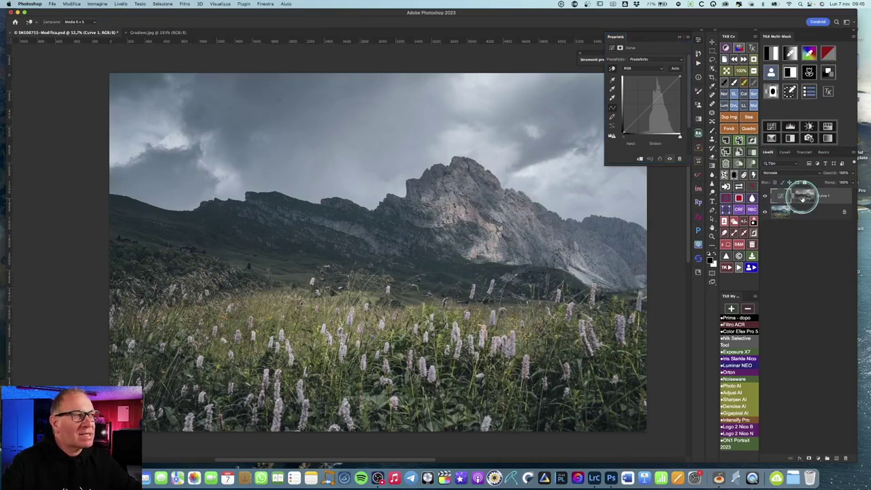
left_click(772, 91)
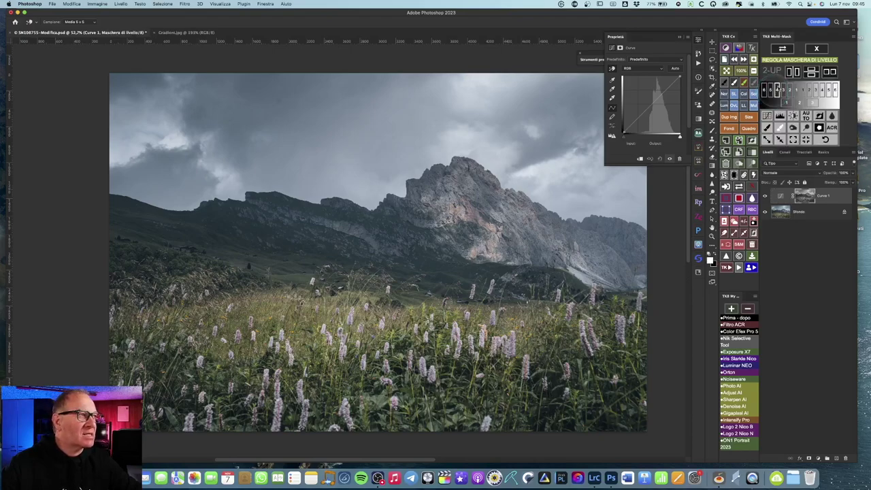
left_click(783, 49)
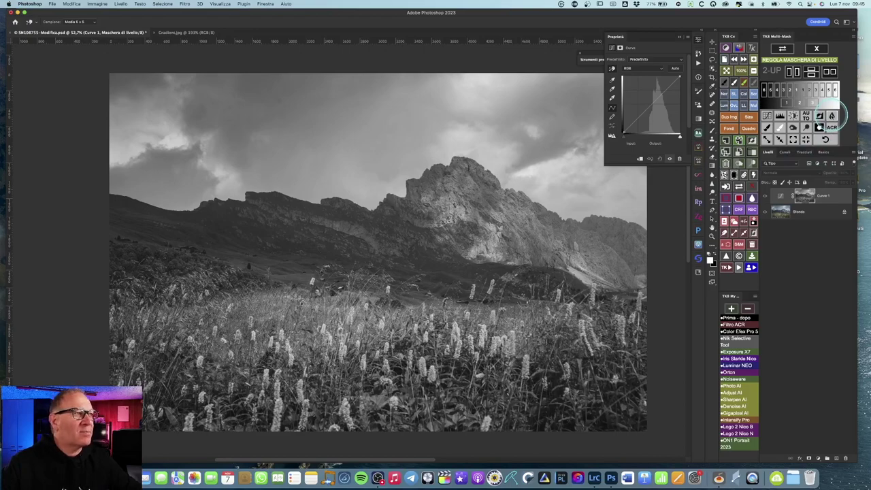
left_click(832, 115)
mouse_move(530, 300)
left_mouse_down()
mouse_move(543, 302)
mouse_move(532, 303)
left_mouse_up()
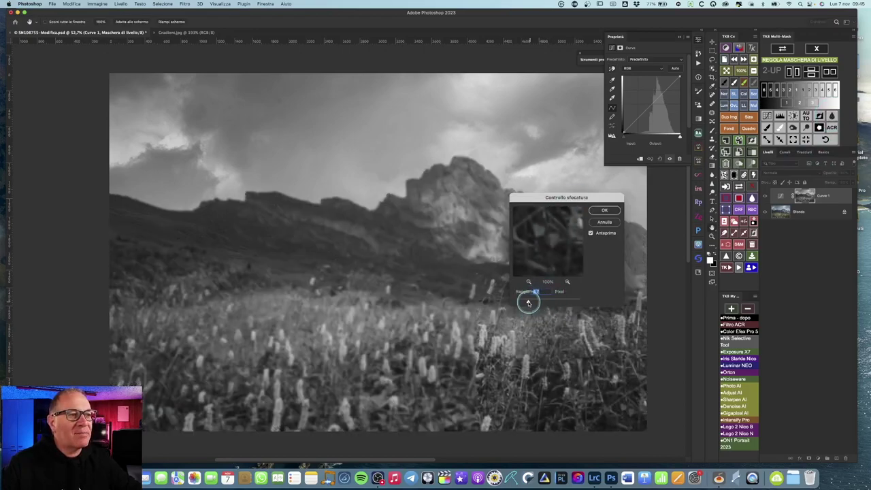
left_click(609, 212)
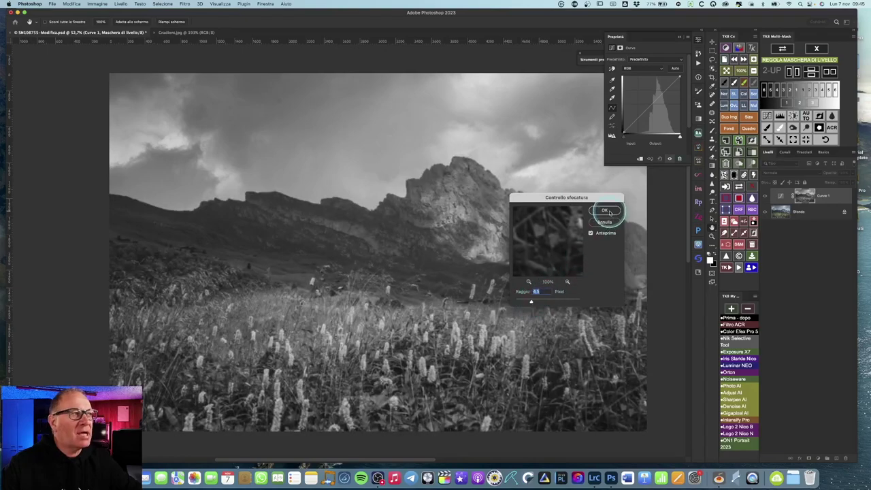
Boost the mask contrast with Curves, black point 34 and white point 242
left_click(768, 113)
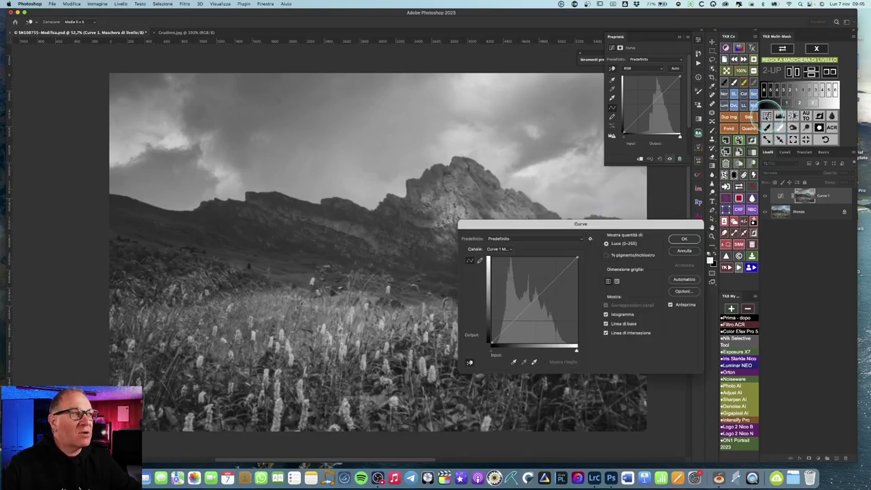
left_click_drag(491, 349, 502, 350)
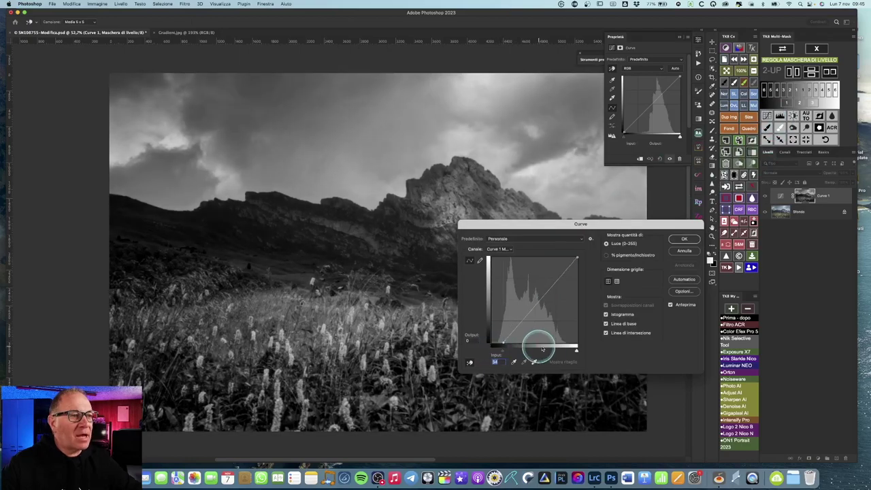
left_click_drag(577, 349, 572, 350)
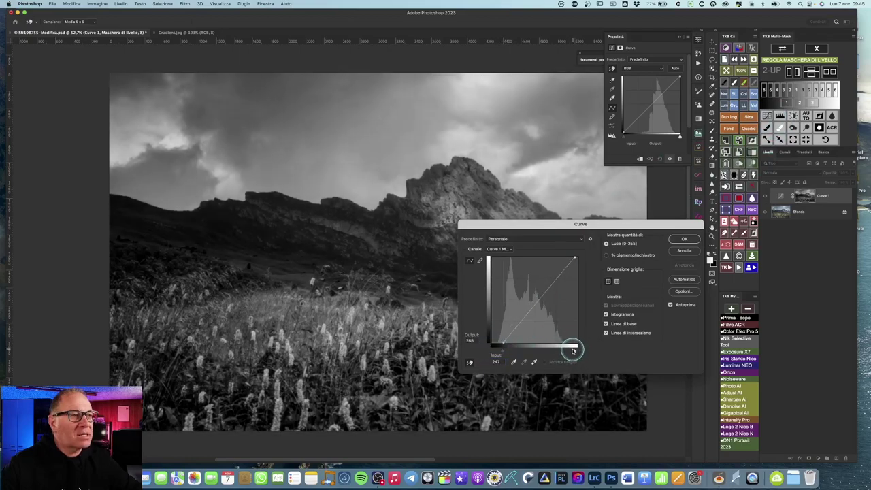
left_click(683, 240)
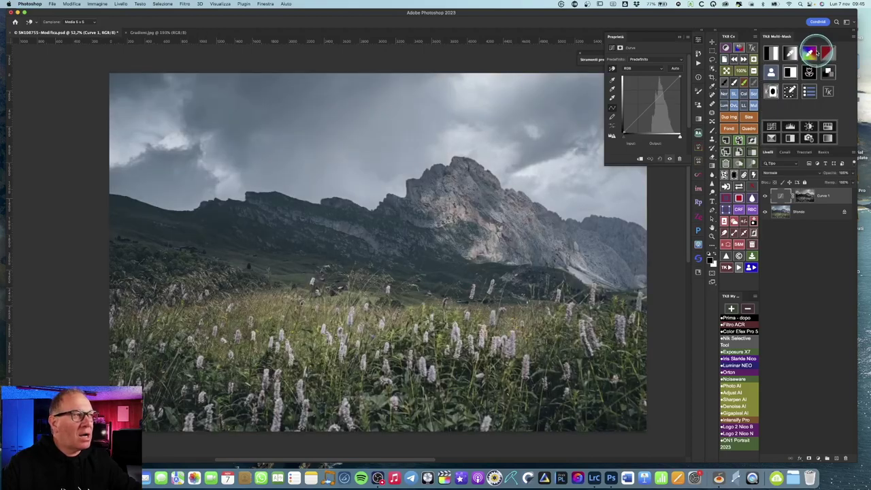
Inspect the Curve 1 mask on its own, then close the mask refining tools
left_click(816, 49)
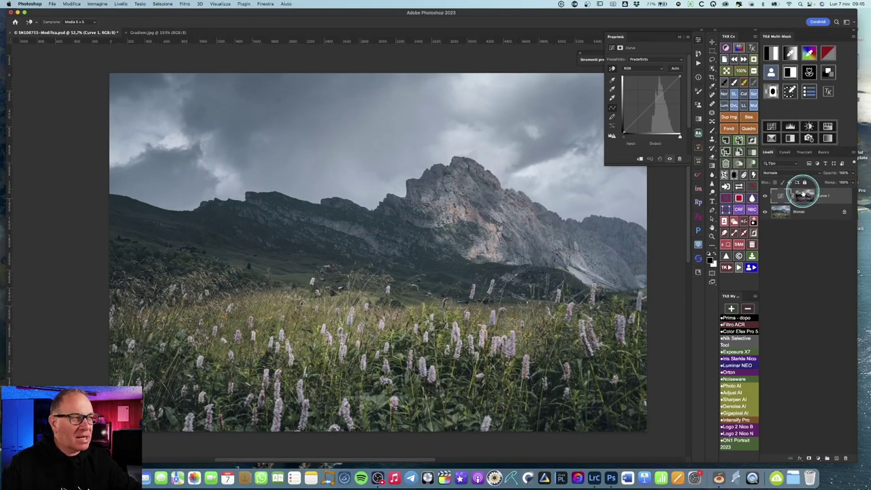
left_click(805, 195, "alt")
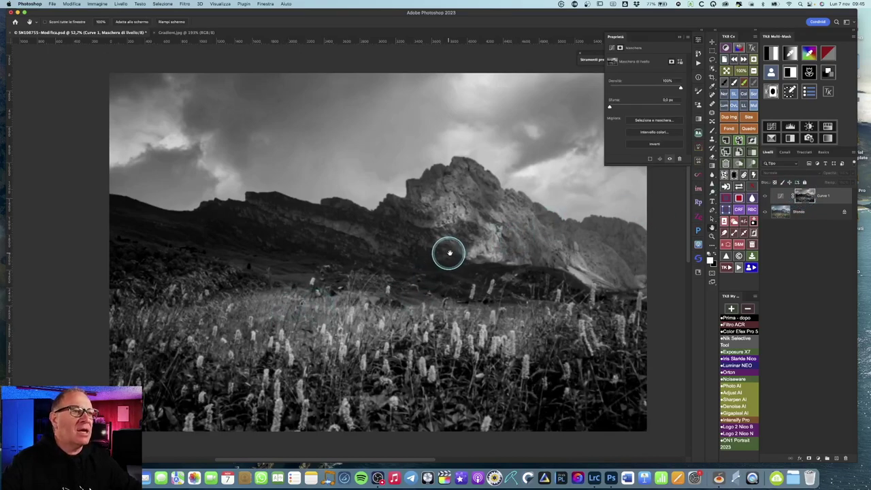
left_click(781, 195)
key("backslash")
key("backslash")
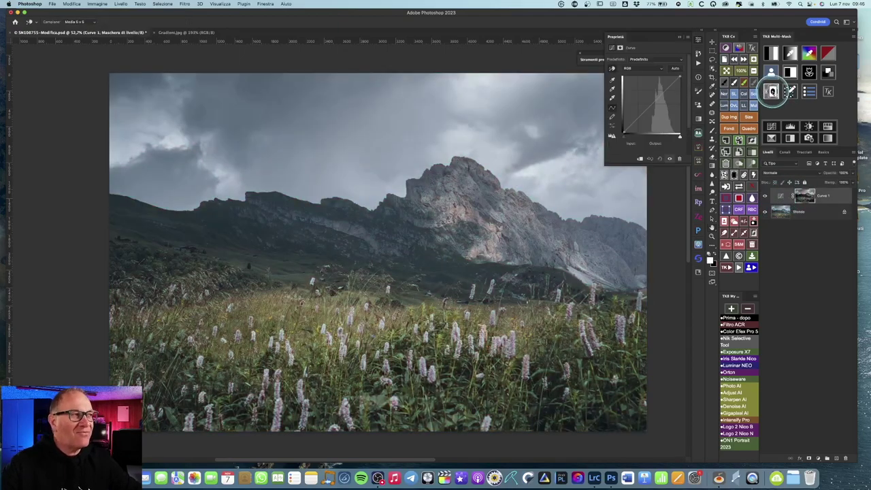
left_click(773, 92)
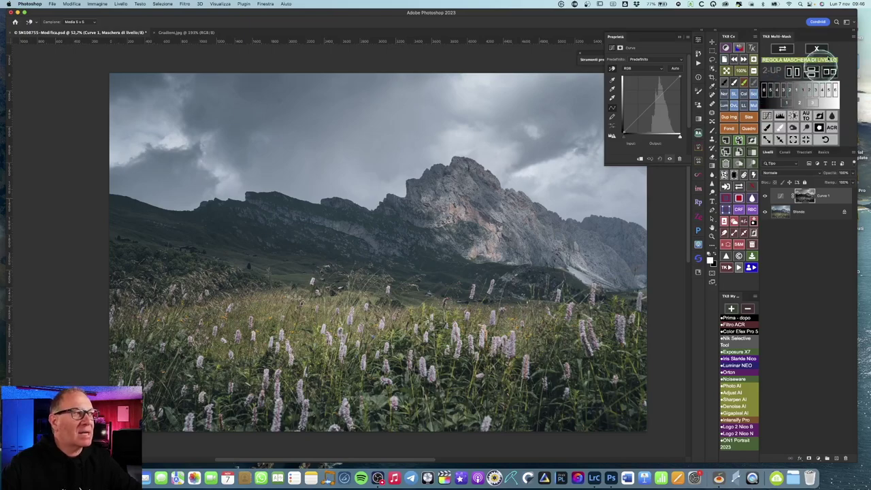
left_click(817, 49)
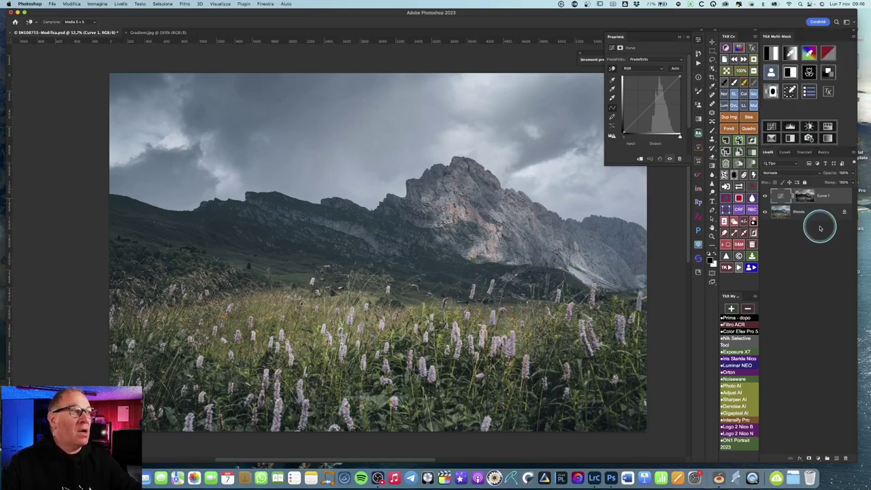
Create a Curves layer masked by a darker luminosity range and open the mask as a selection
left_click(773, 53)
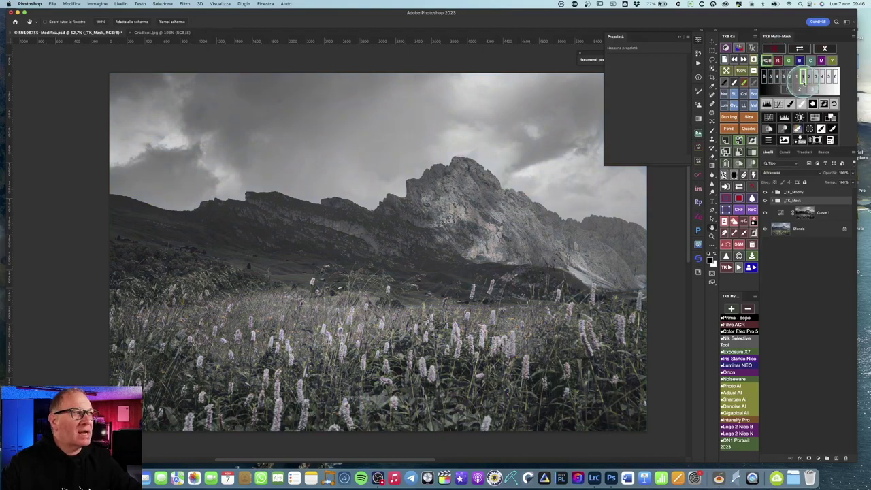
left_click(810, 76)
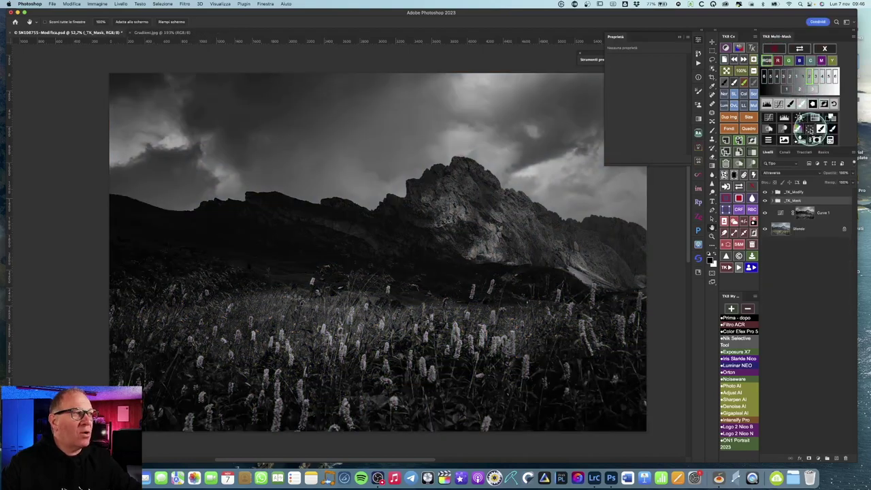
left_click(810, 130)
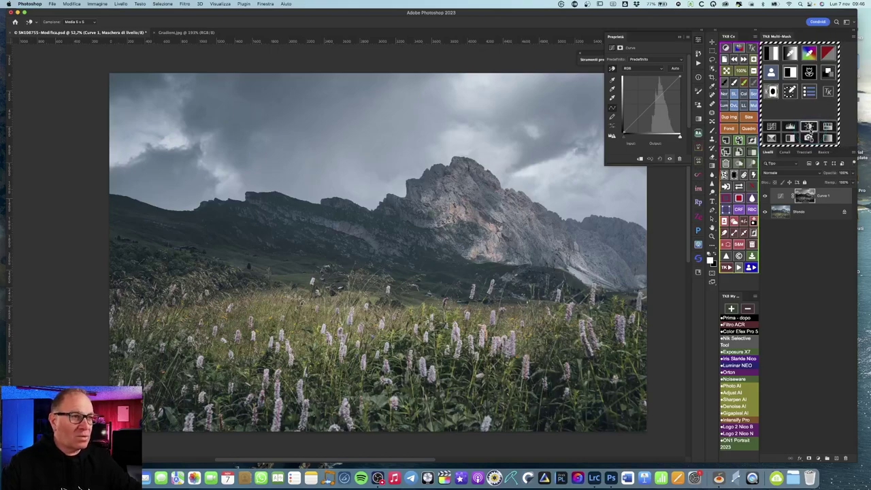
left_click(790, 90)
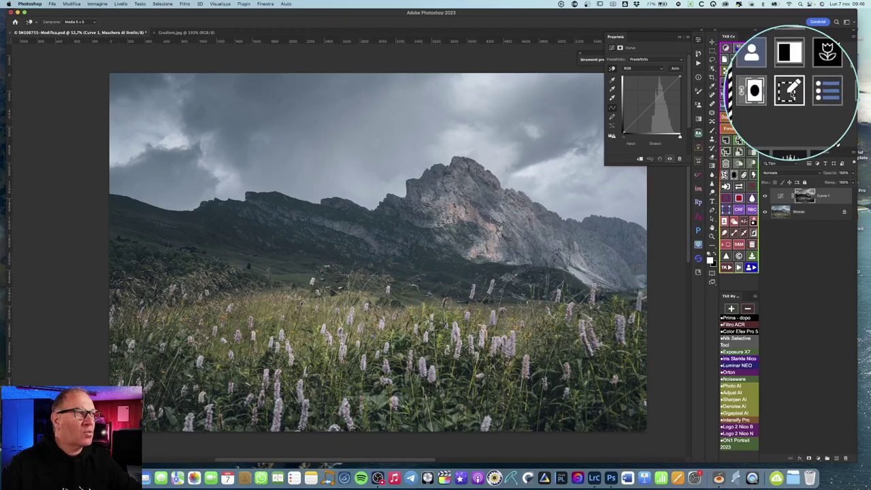
left_click(789, 92)
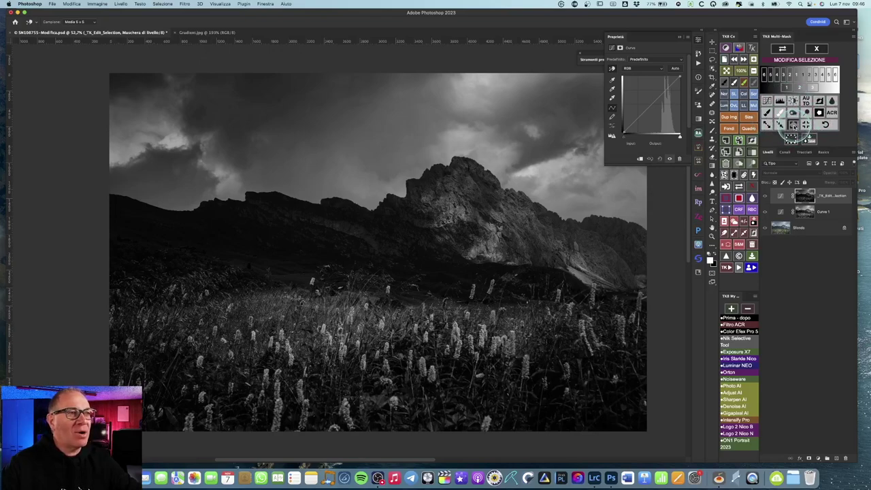
Widen the mask with Maximum, set contrast to 19, and apply it back to the layer mask
left_click(793, 126)
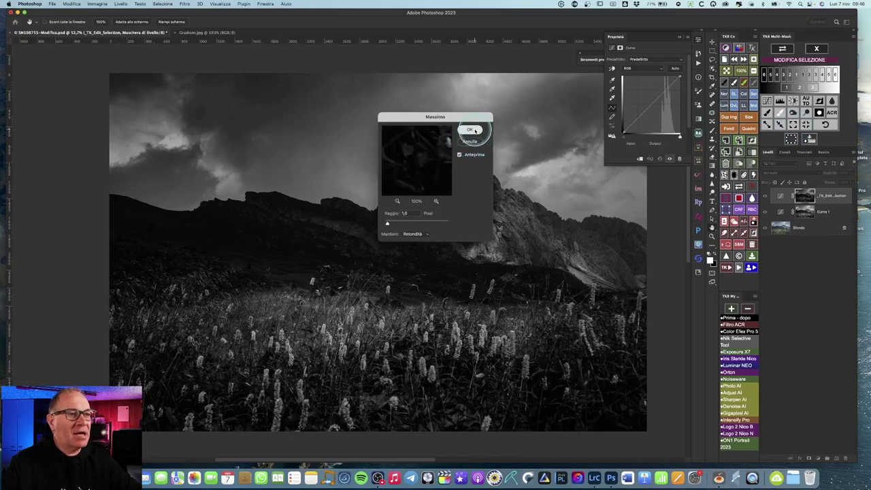
left_click(475, 129)
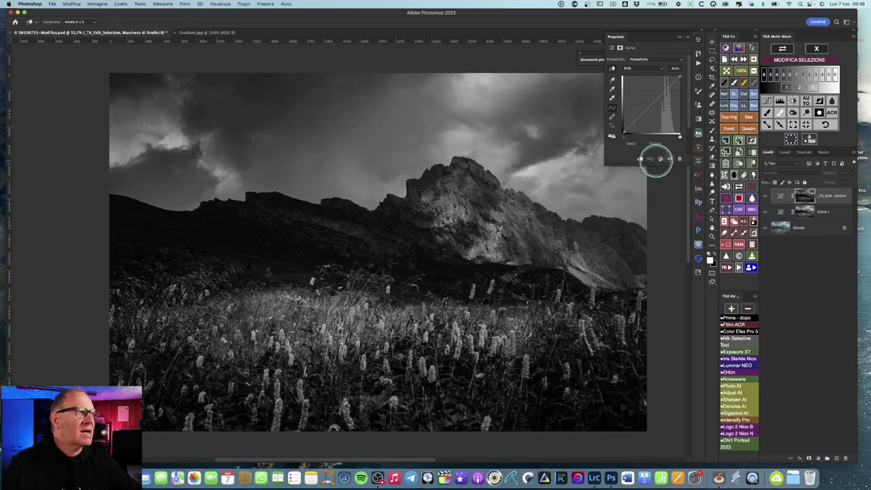
left_click(793, 101)
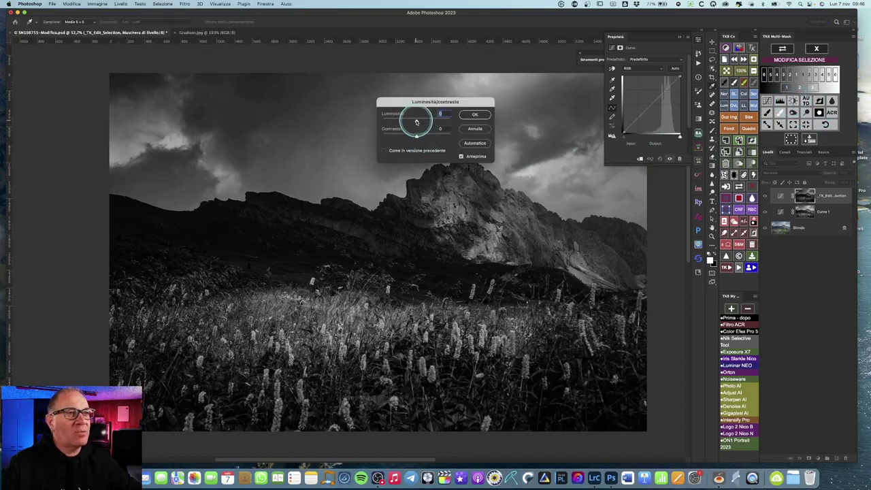
left_click_drag(417, 122, 429, 122)
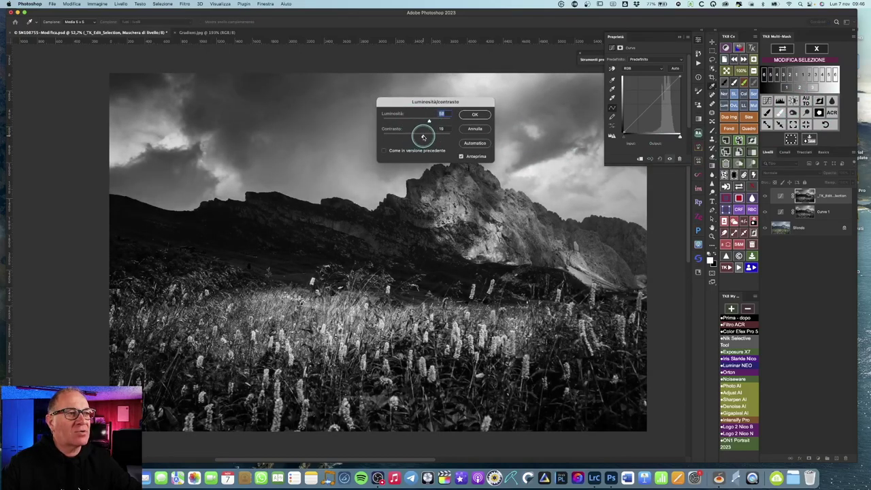
left_click(468, 113)
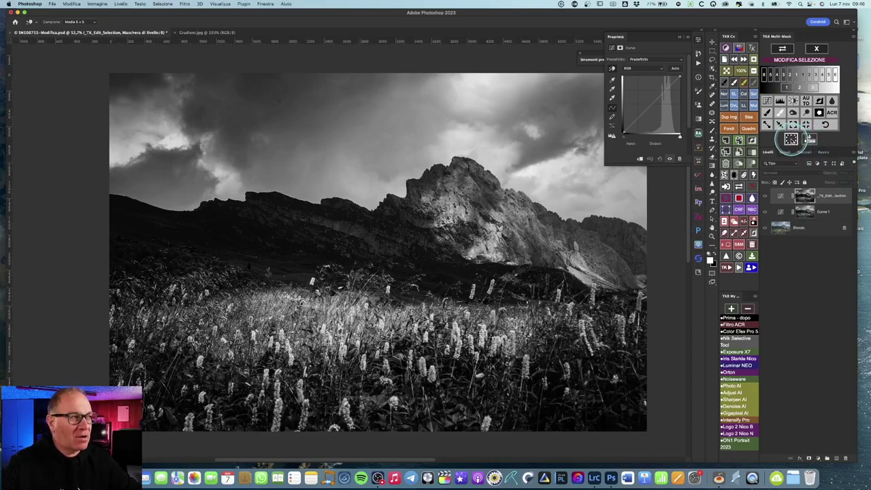
left_click(791, 138)
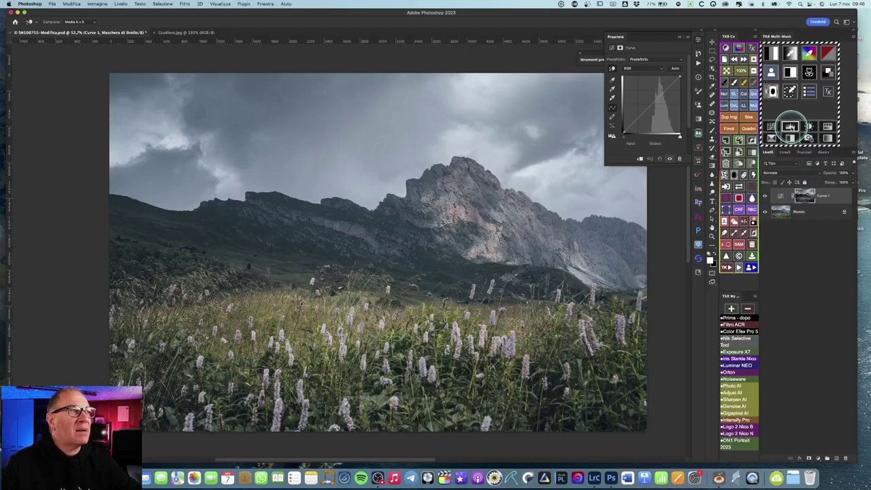
Add a Levels layer with the white point pulled left and black point pushed right
left_click(790, 126)
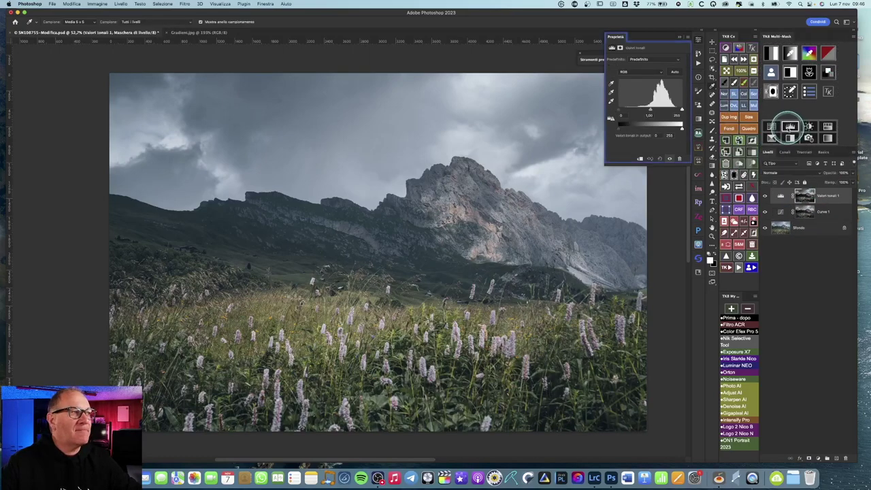
left_click(781, 196)
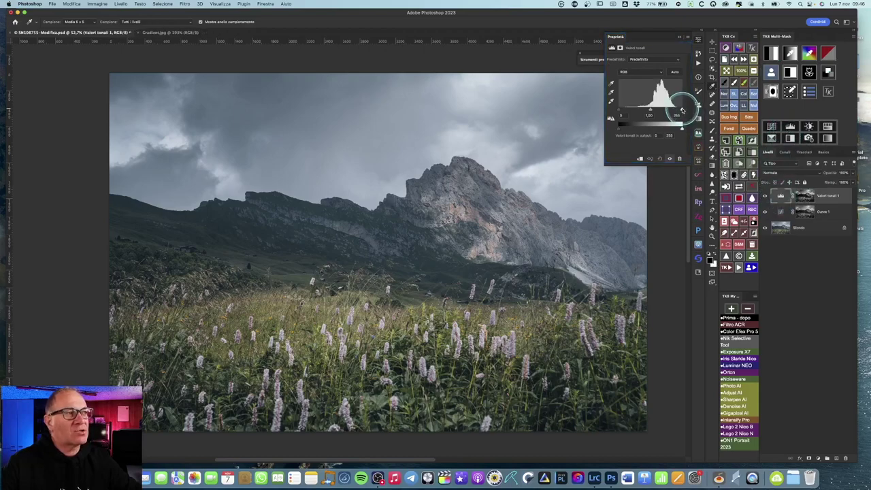
left_click_drag(683, 110, 676, 110)
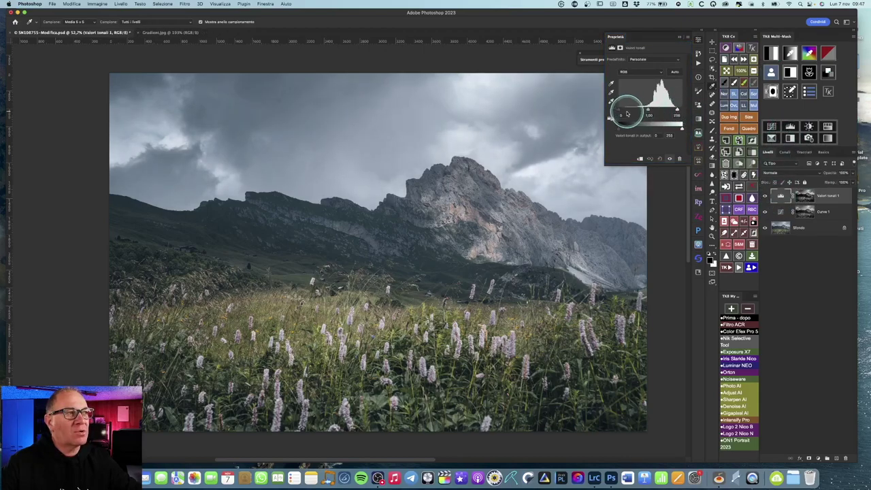
left_click_drag(620, 110, 627, 111)
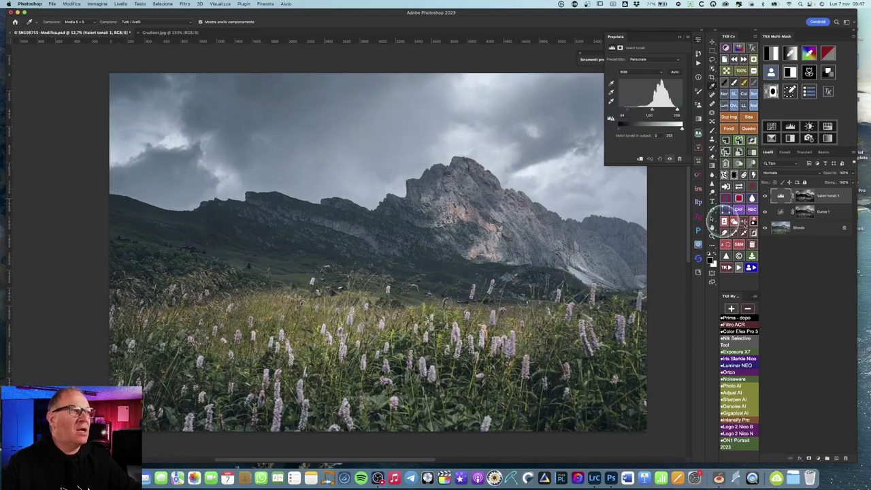
Toggle the Levels layer off and on to compare, then open TK8 Workflow Extra
left_click(766, 196)
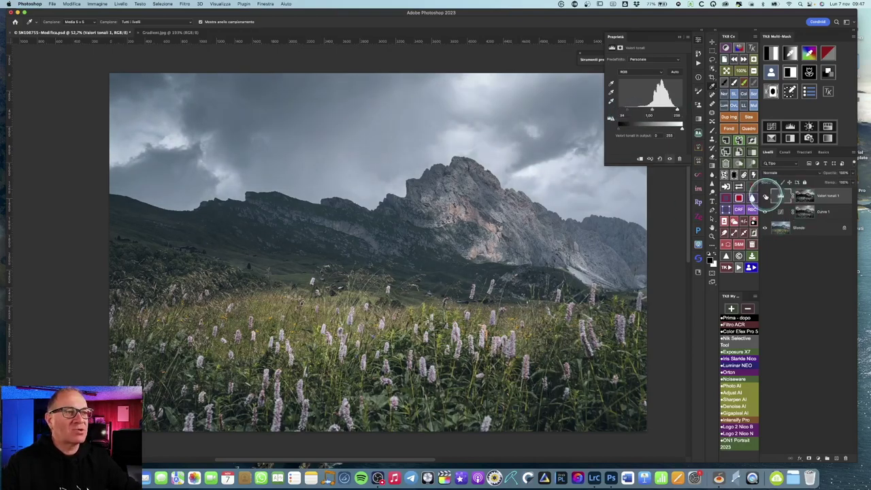
left_click(765, 197)
left_click(765, 197)
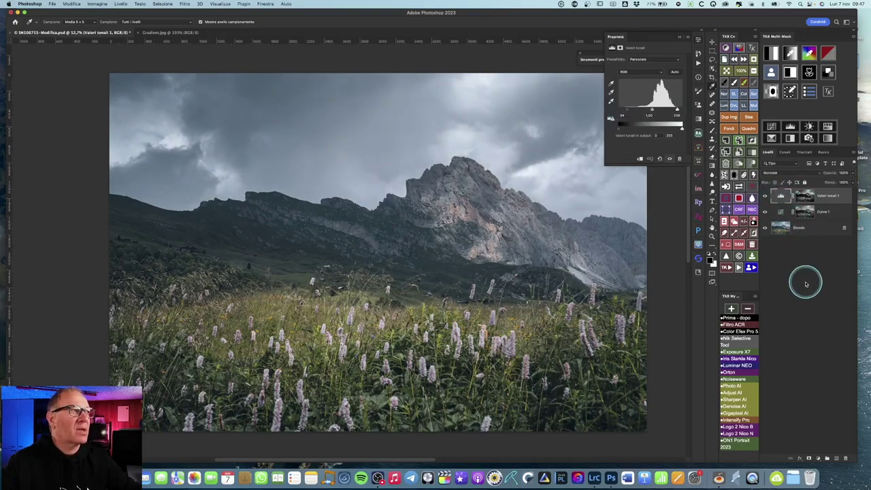
left_click(810, 91)
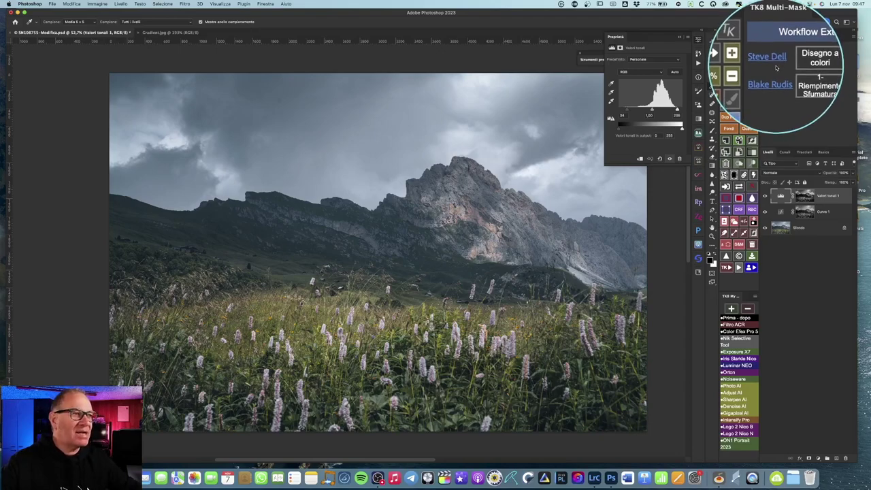
Follow a credit link in Workflow Extra, then go back to the main TK8 mask grid
left_click(776, 68)
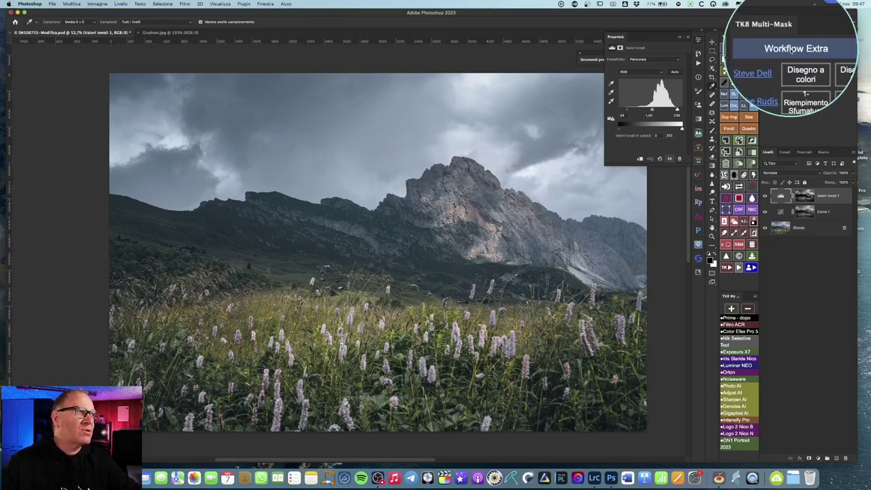
left_click(826, 54)
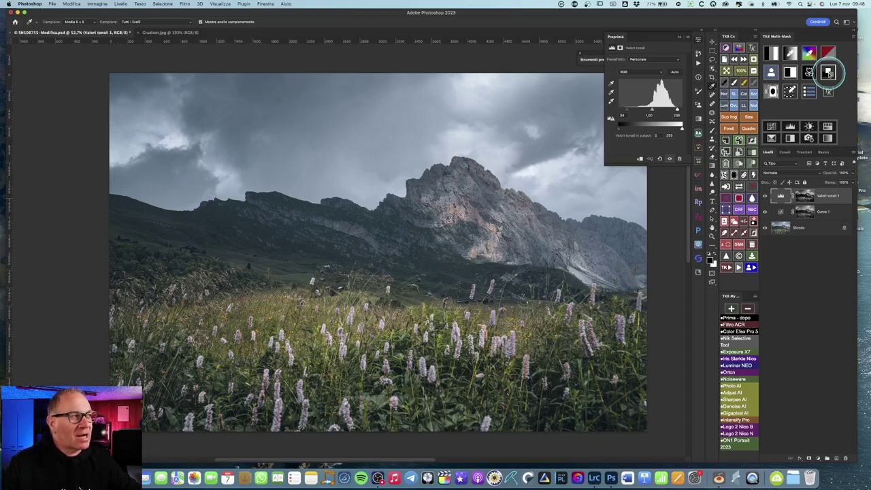
Create a Color Grading layer from the TK8 colour wheel, reset to grey, then tint it warm orange
left_click(829, 72)
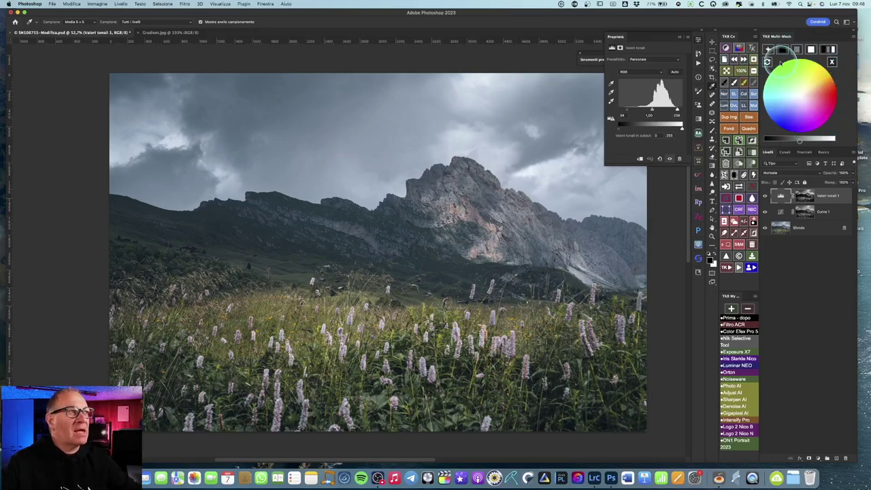
left_click(768, 49)
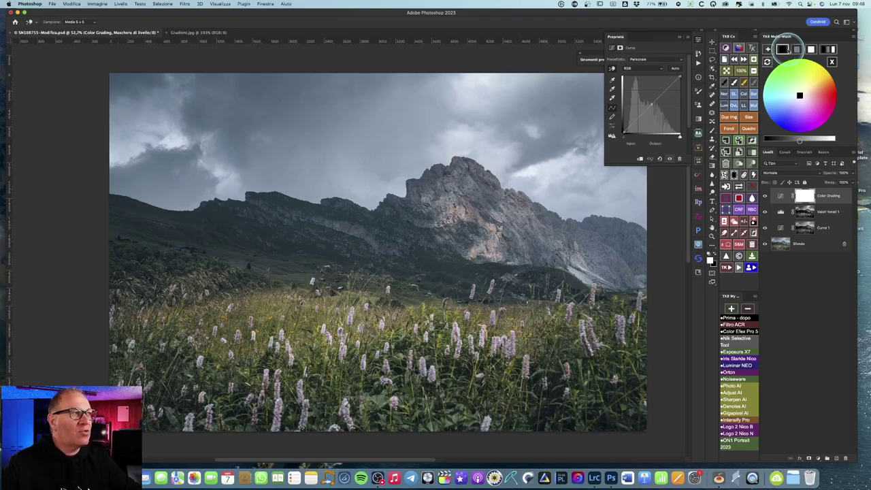
left_click(797, 49)
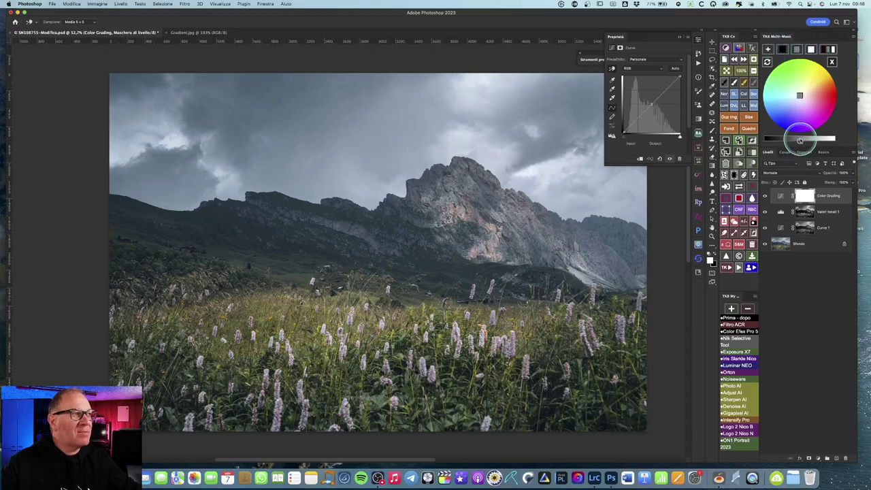
left_click_drag(799, 141, 787, 141)
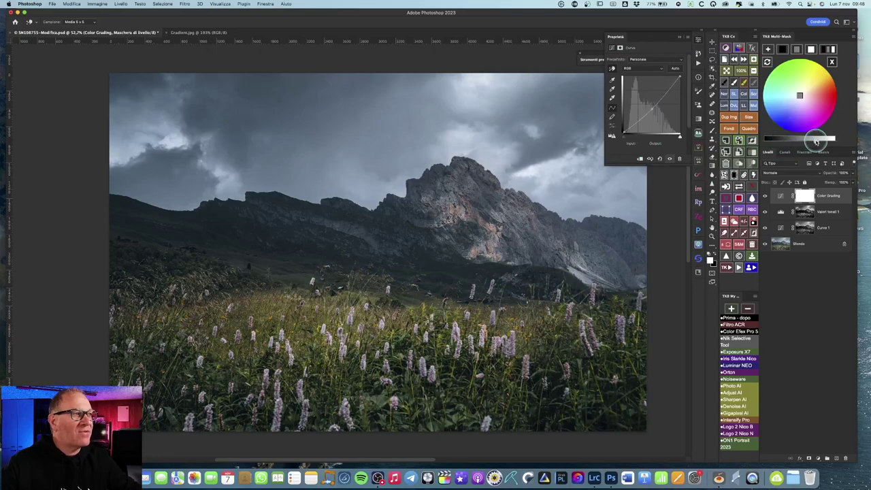
left_click_drag(787, 141, 805, 141)
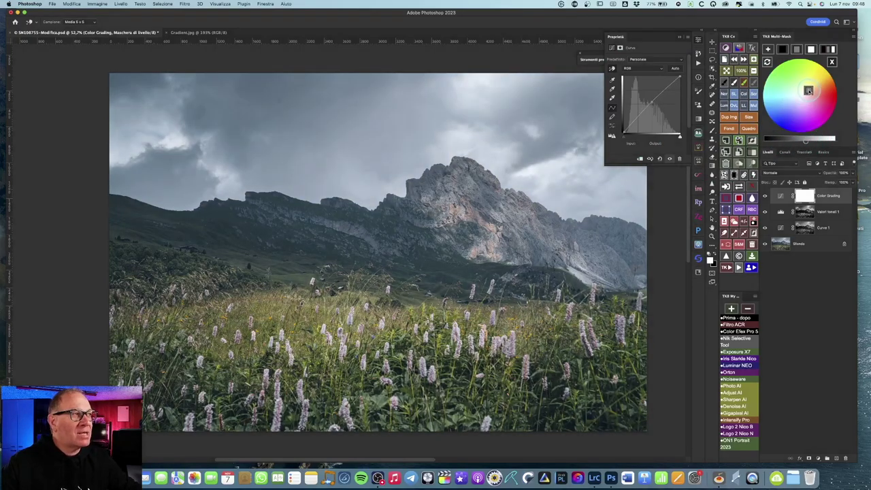
left_click_drag(809, 91, 818, 84)
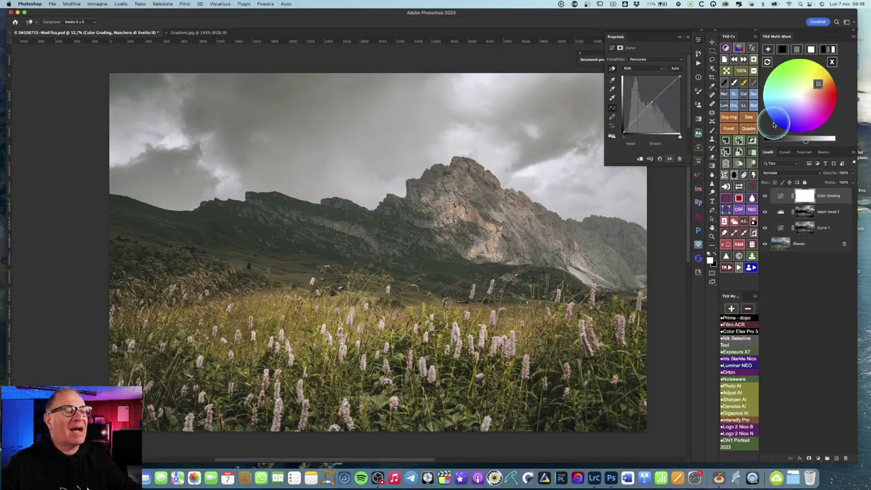
left_click(831, 62)
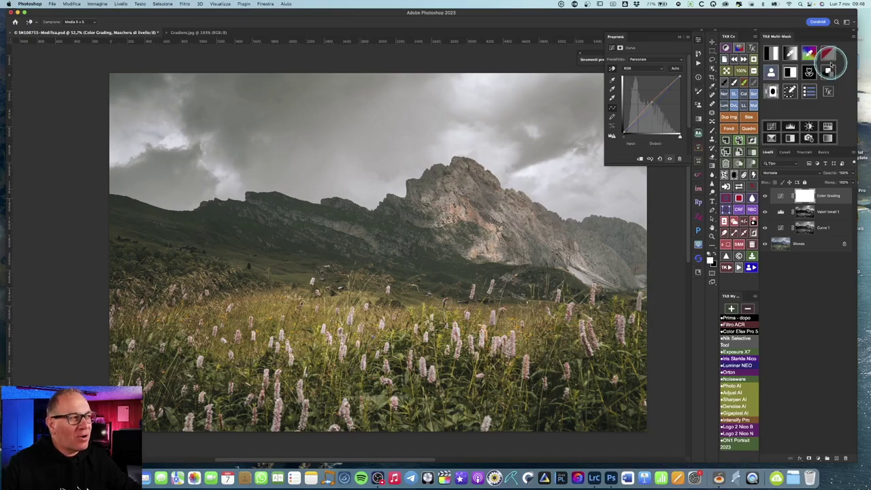